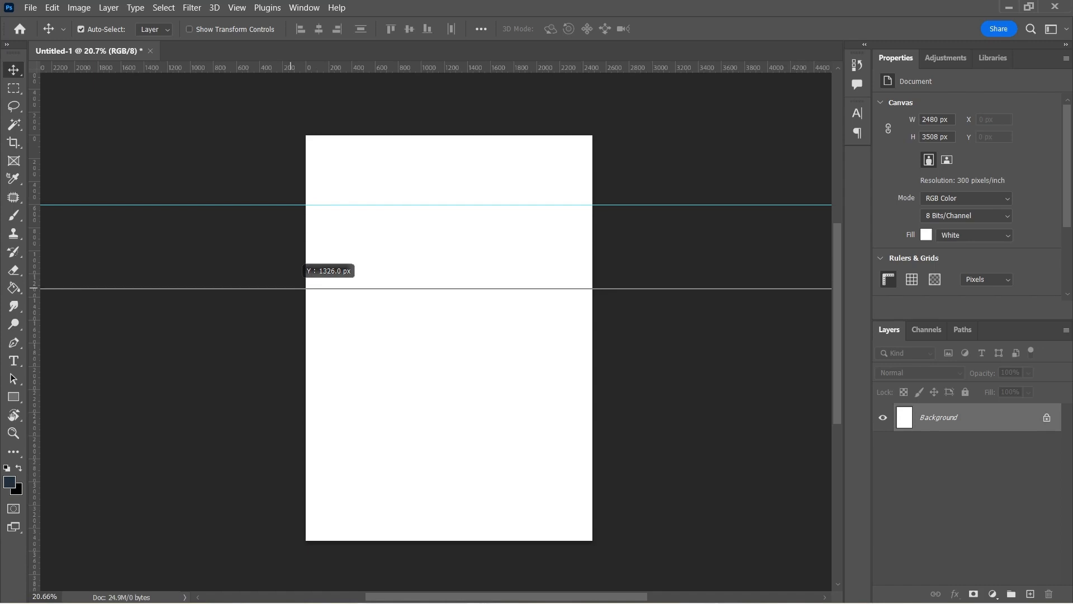
# Step: Place a second horizontal guide at about 837 px and a vertical guide at about 1657 px
pyautogui.moveTo(302, 288); pyautogui.dragTo(304, 232)
pyautogui.moveTo(35, 128); pyautogui.dragTo(498, 213)
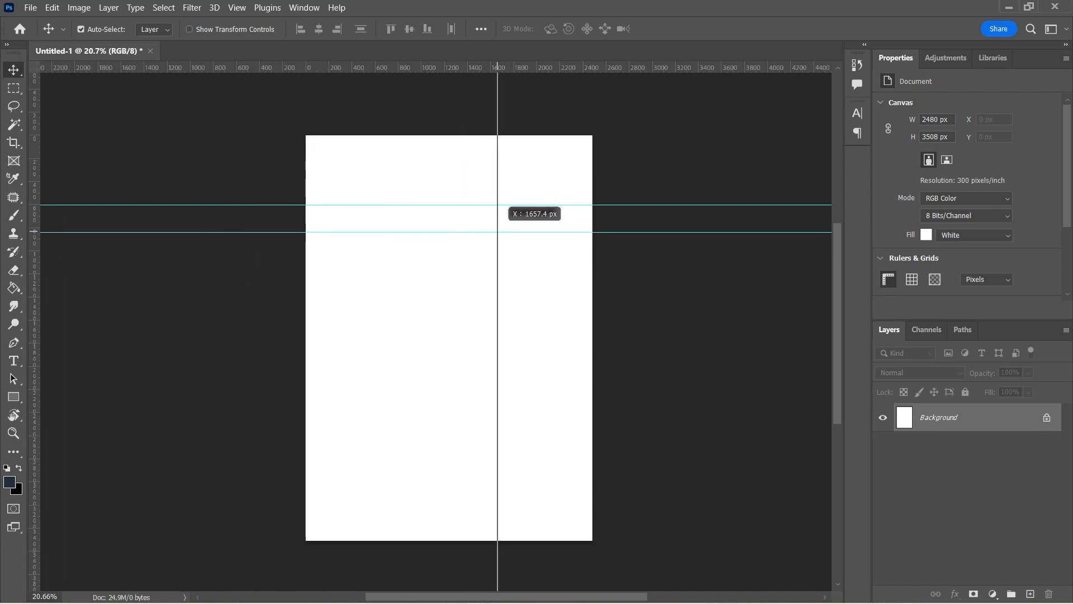
# Step: Draw a rectangle about 962 × 645 px covering the page's upper-right corner, bounded by the vertical guide and the upper horizontal guide
pyautogui.scroll(4, 497, 173)
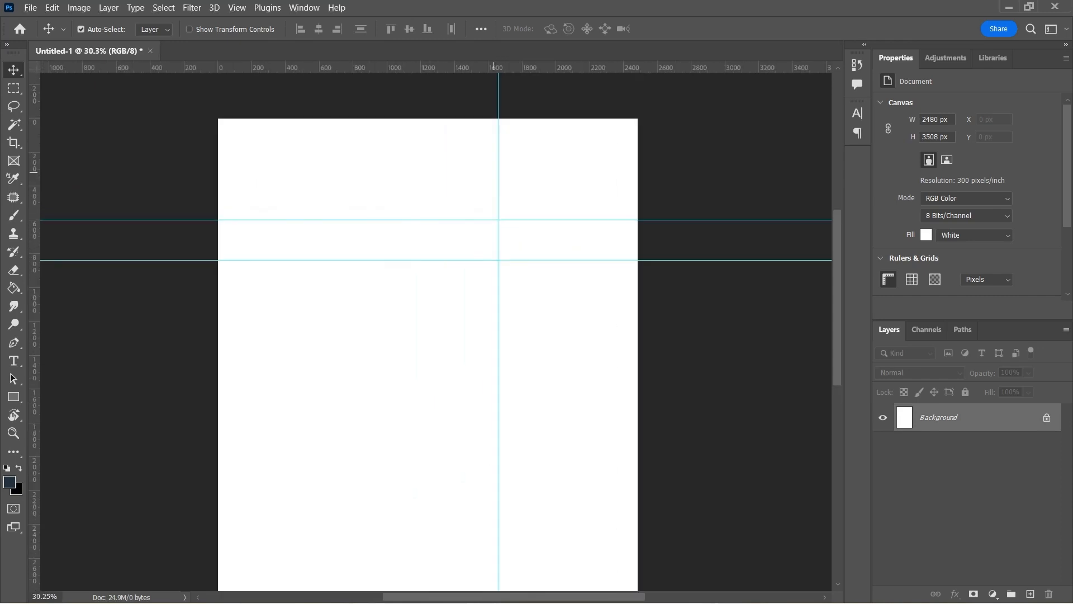
pyautogui.scroll(-3, 492, 162)
pyautogui.scroll(2, 537, 162)
pyautogui.press('u')
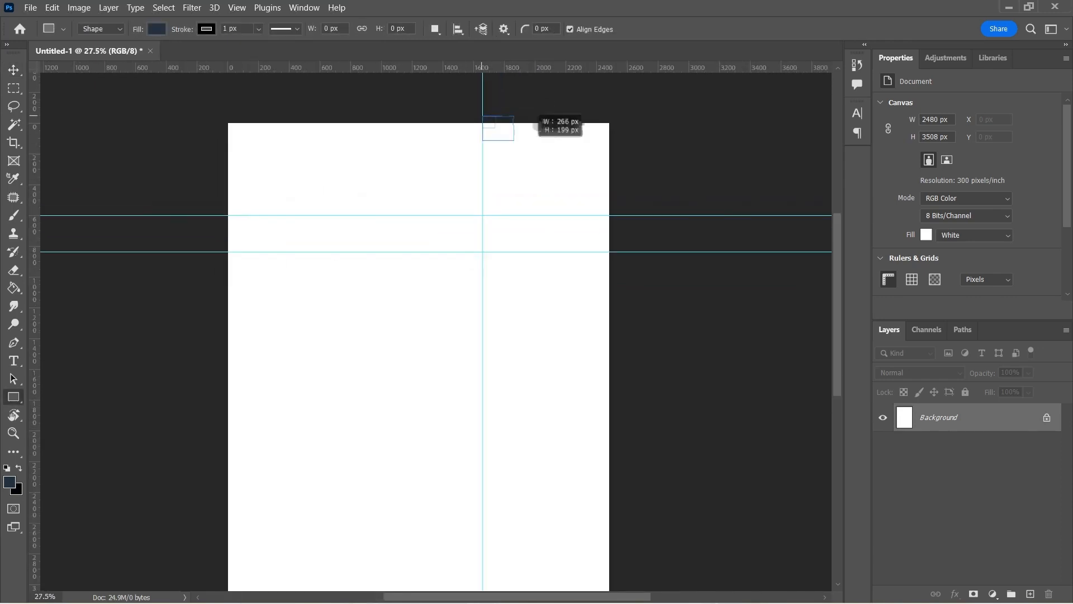
pyautogui.moveTo(514, 140)
pyautogui.mouseDown()
pyautogui.moveTo(640, 216)
pyautogui.moveTo(631, 215)
pyautogui.mouseUp()
# Step: Draw a second rectangle below the lower guide, fitted to the page's right and bottom edges at about 823 × 2671 px
pyautogui.moveTo(483, 252); pyautogui.dragTo(626, 568)
pyautogui.moveTo(625, 359); pyautogui.dragTo(609, 359)
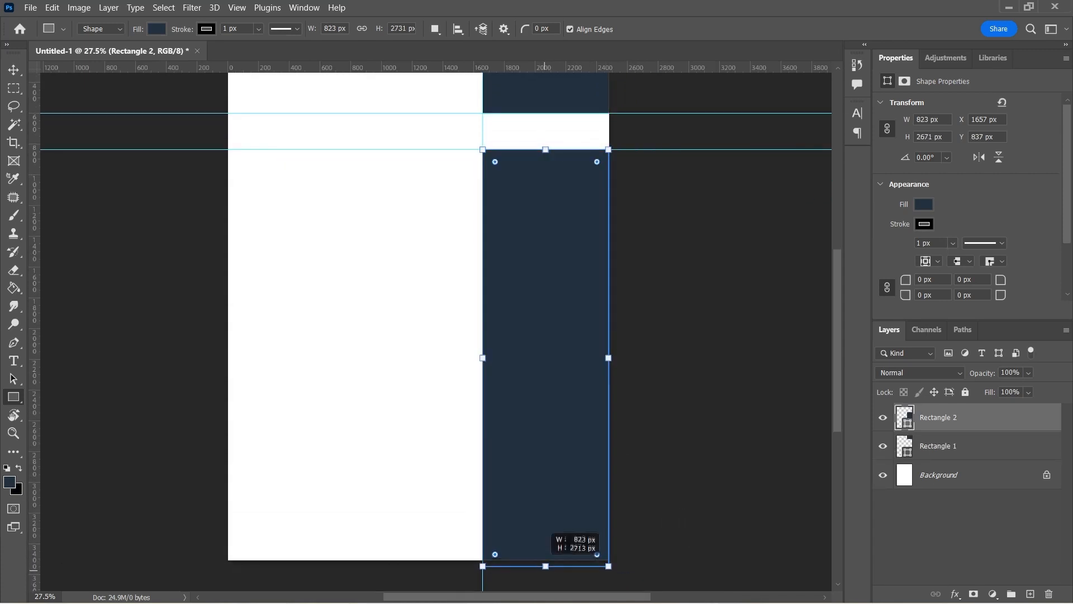
pyautogui.moveTo(545, 569); pyautogui.dragTo(545, 561)
# Step: Remove the stroke from the lower sidebar rectangle and from the upper-right rectangle
pyautogui.scroll(3, 541, 171)
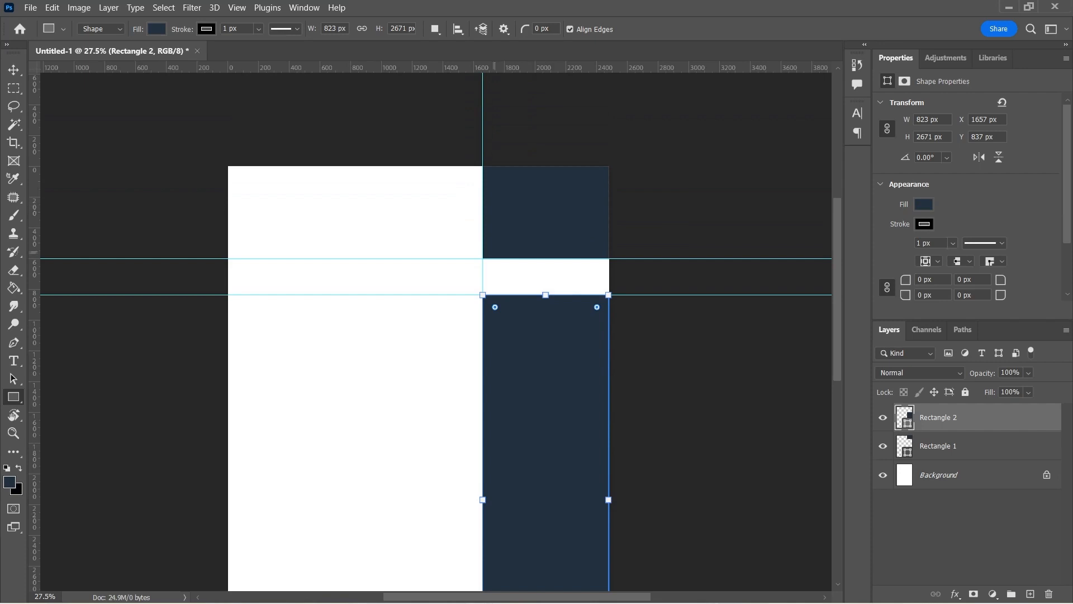
pyautogui.scroll(8, 508, 251)
pyautogui.scroll(-10, 504, 262)
pyautogui.press('v')
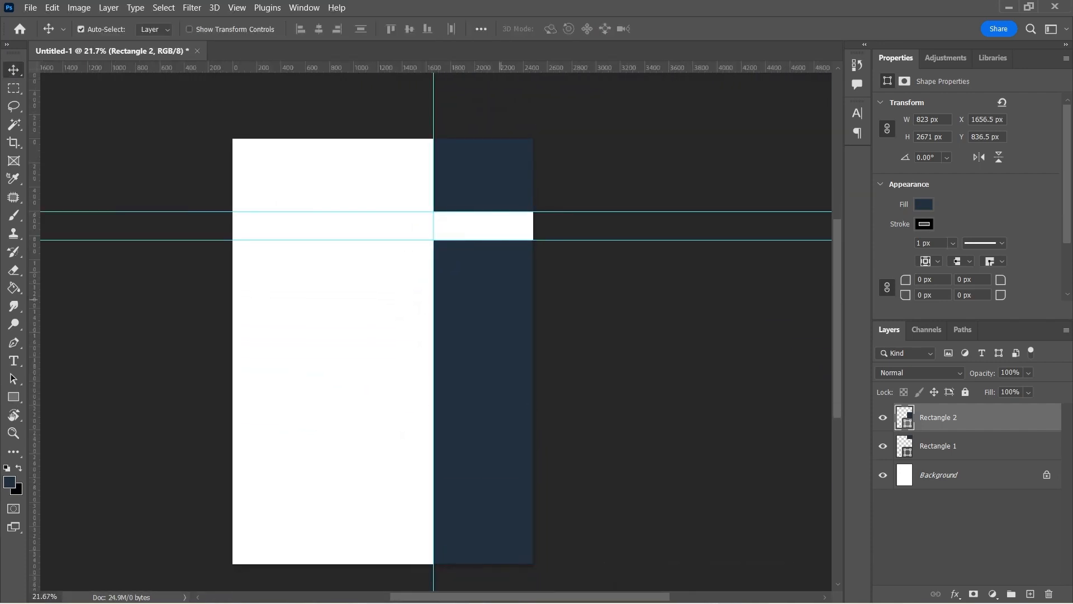
pyautogui.click(924, 225)
pyautogui.click(887, 250)
pyautogui.click(496, 178)
pyautogui.click(924, 224)
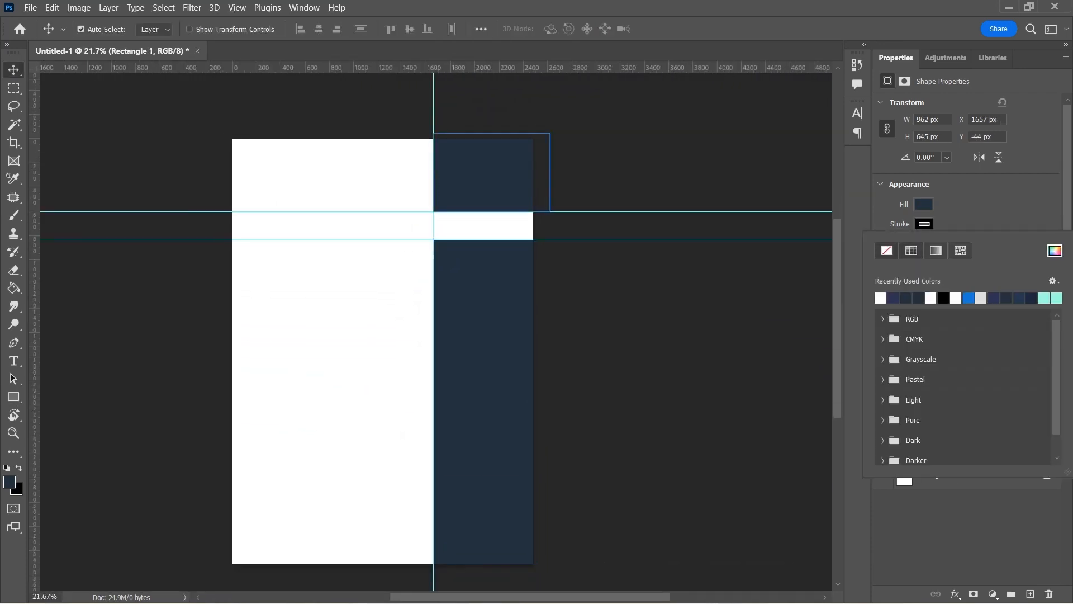
pyautogui.click(887, 251)
pyautogui.click(496, 178)
# Step: Fill the upper-right rectangle with the light mint colour from the recently used colours
pyautogui.click(925, 205)
pyautogui.click(1044, 279)
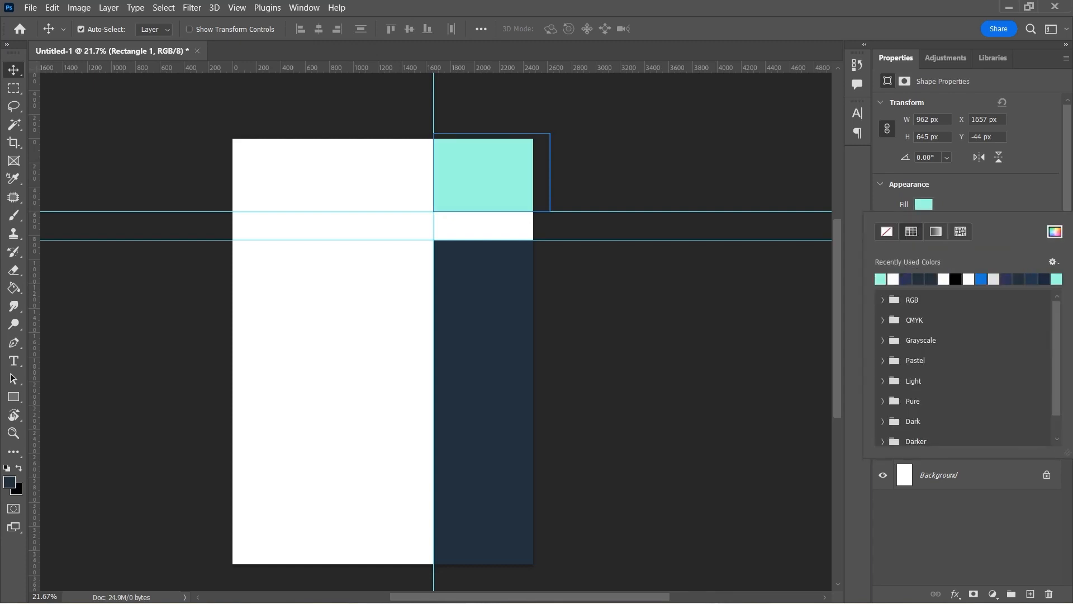
pyautogui.click(924, 205)
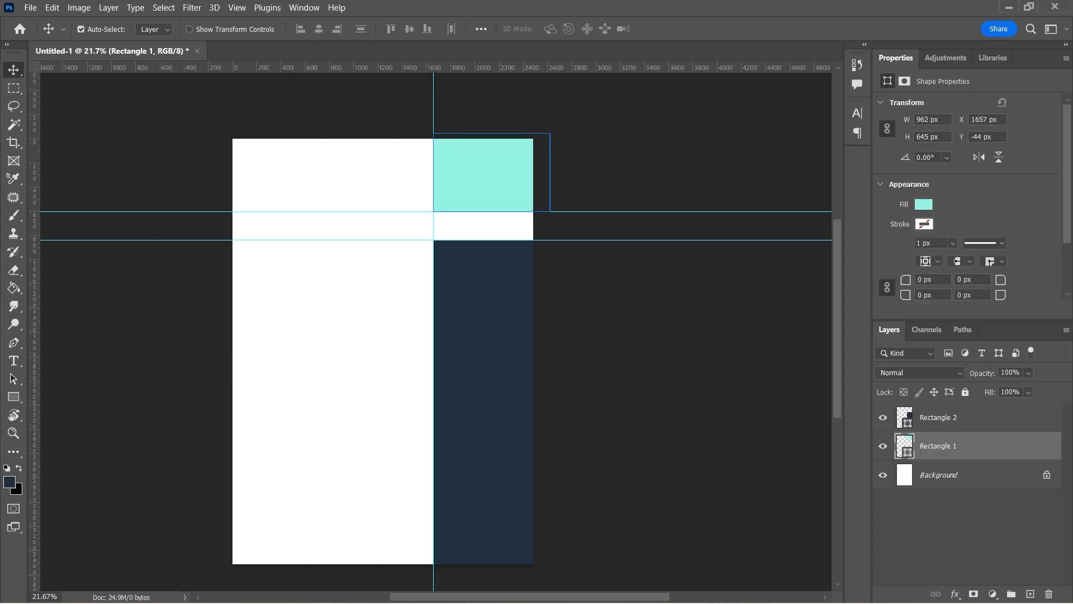
pyautogui.click(924, 205)
pyautogui.click(1055, 231)
pyautogui.click(975, 97)
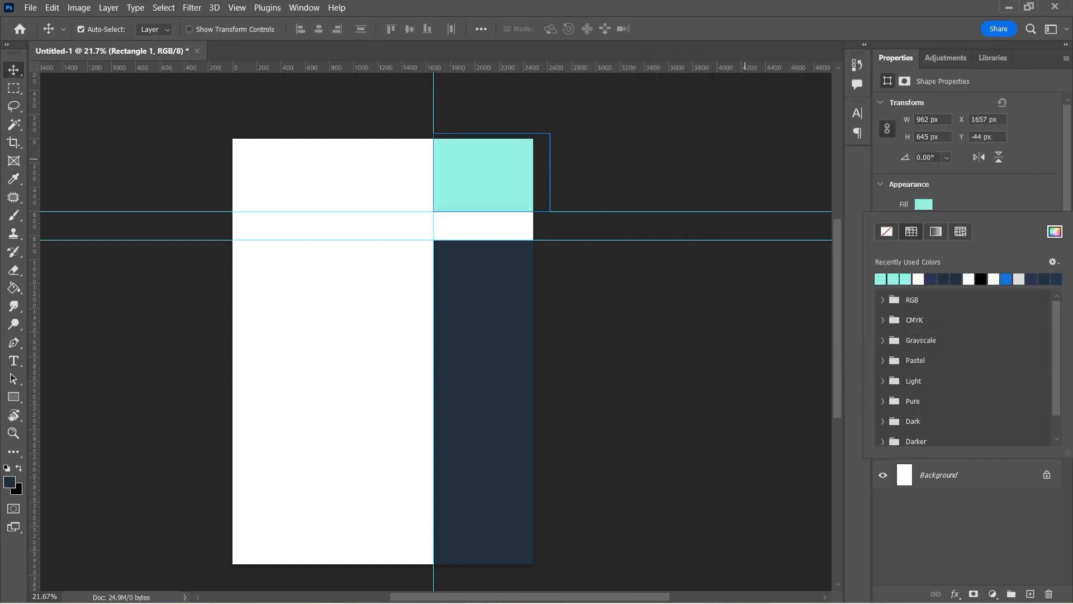
pyautogui.click(609, 167)
# Step: Draw a thin strip about 1699 × 24 px from the page's left edge to the upper-right rectangle, resting on the upper guide
pyautogui.scroll(6, 351, 212)
pyautogui.press('u')
pyautogui.moveTo(133, 200)
pyautogui.mouseDown()
pyautogui.moveTo(197, 221)
pyautogui.moveTo(506, 212)
pyautogui.mouseUp()
pyautogui.scroll(3, 291, 213)
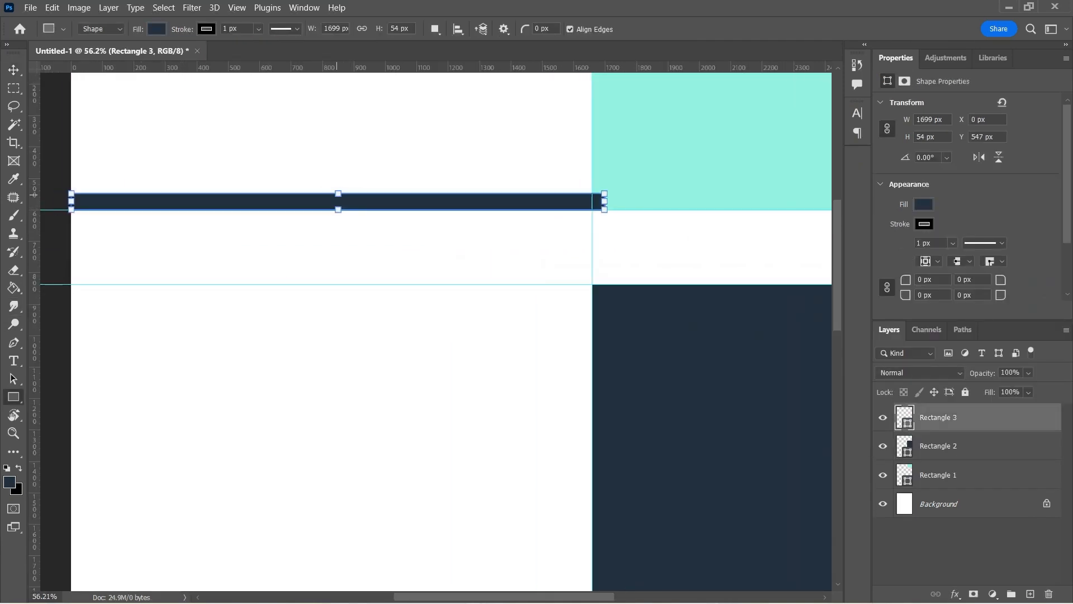
pyautogui.moveTo(338, 194); pyautogui.dragTo(338, 202)
# Step: Fill the thin strip with mint 9cffe2 sampled from the upper-right rectangle and remove its stroke
pyautogui.click(924, 204)
pyautogui.click(1055, 232)
pyautogui.click(622, 151)
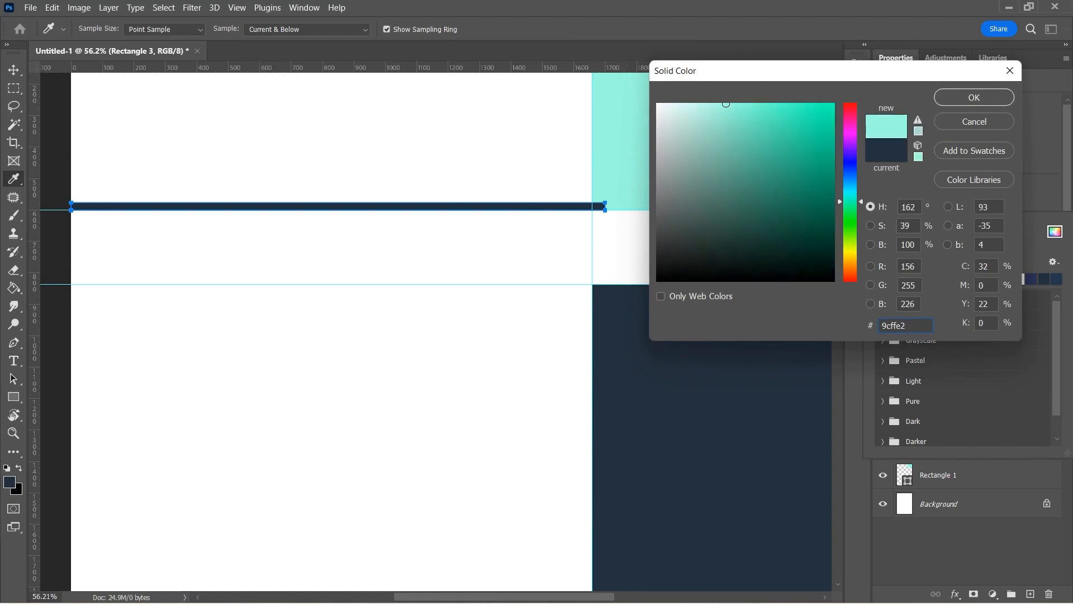
pyautogui.click(975, 97)
pyautogui.scroll(-3, 334, 150)
pyautogui.click(924, 224)
pyautogui.click(887, 250)
pyautogui.click(609, 235)
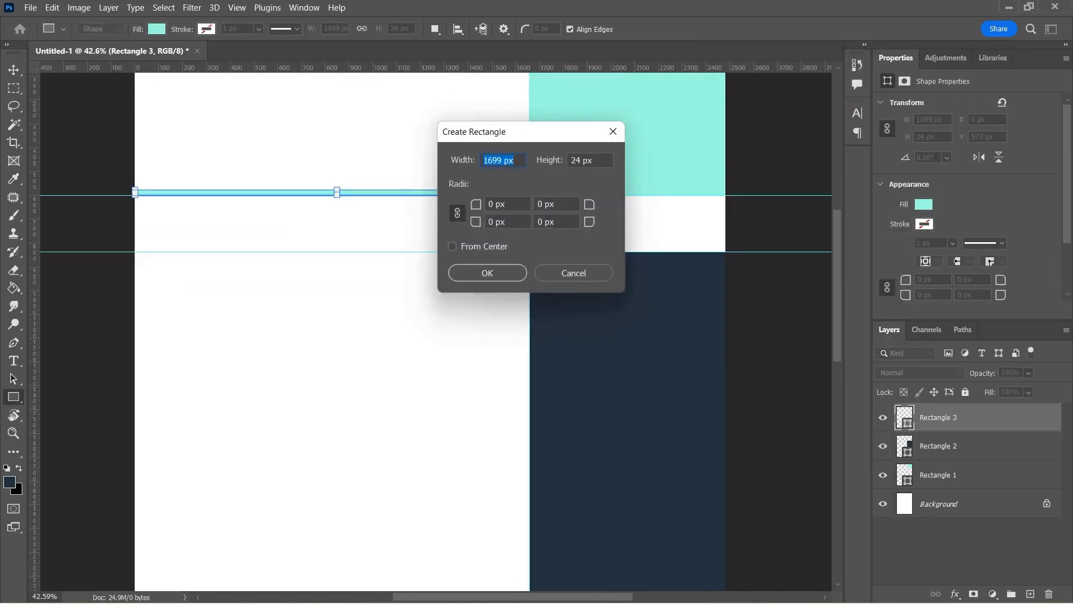
pyautogui.press('Return')
pyautogui.hotkey('ctrl', 'z')
# Step: Draw a mint bar about 2488 × 67 px across the full width of the page's bottom edge
pyautogui.scroll(-13, 619, 173)
pyautogui.scroll(11, 599, 370)
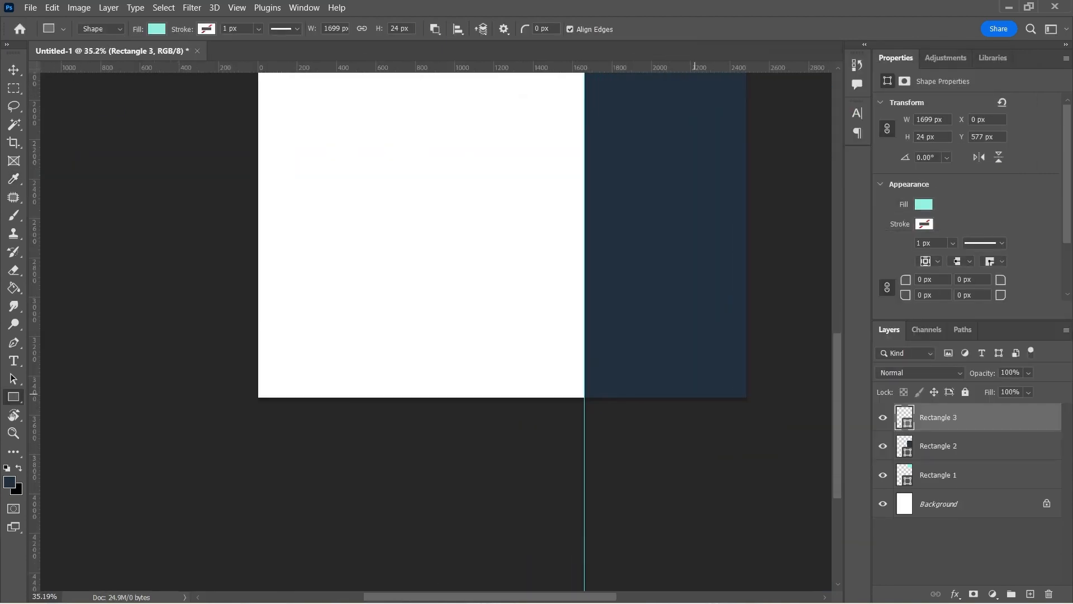
pyautogui.scroll(1, 678, 380)
pyautogui.moveTo(206, 377)
pyautogui.mouseDown()
pyautogui.moveTo(754, 401)
pyautogui.moveTo(216, 388)
pyautogui.mouseUp()
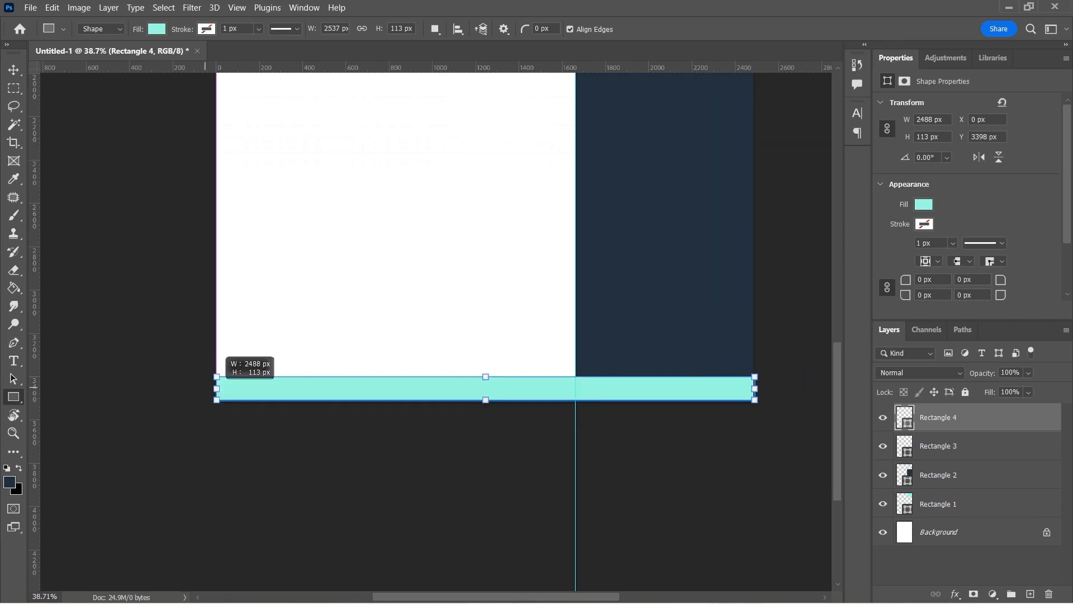
pyautogui.moveTo(486, 377); pyautogui.dragTo(488, 387)
pyautogui.press('v')
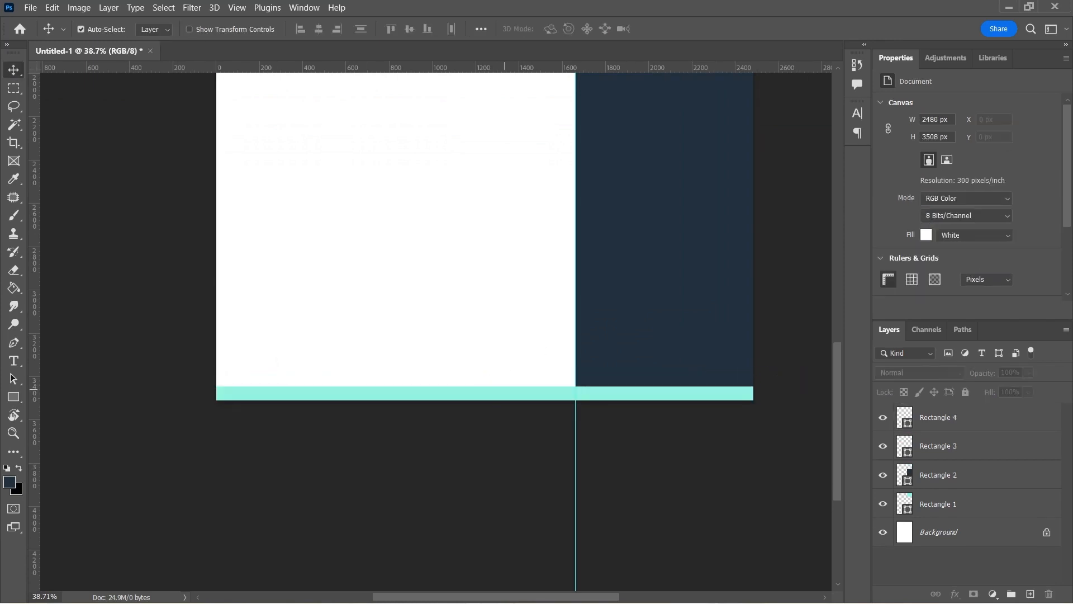
pyautogui.click(505, 390)
pyautogui.click(438, 334)
pyautogui.scroll(-11, 436, 331)
pyautogui.scroll(11, 466, 148)
pyautogui.press('r')
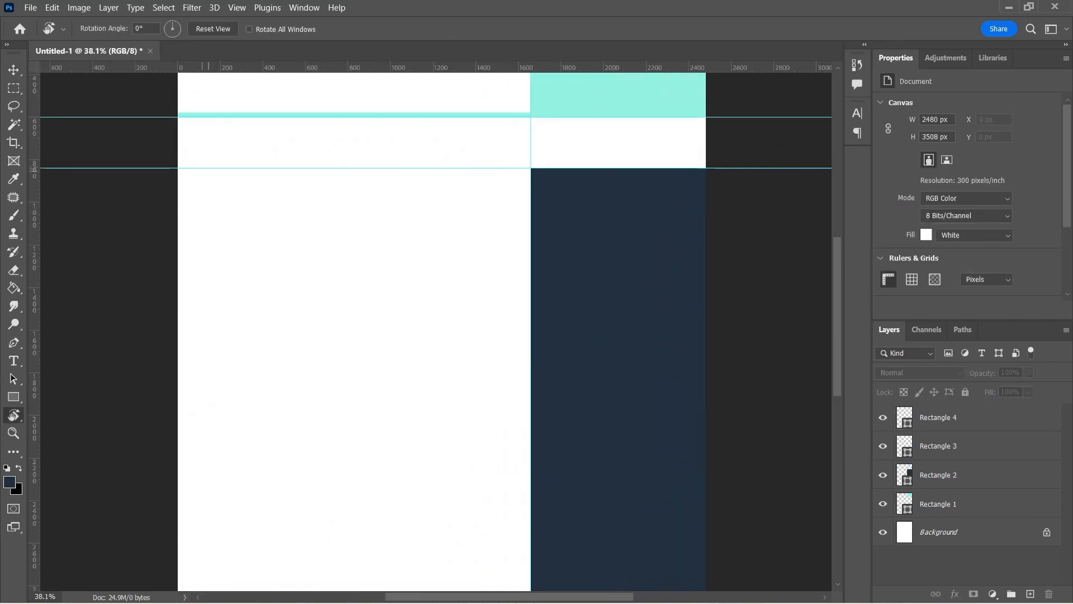
pyautogui.press('u')
pyautogui.moveTo(176, 166); pyautogui.dragTo(708, 176)
pyautogui.hotkey('ctrl', 'z')
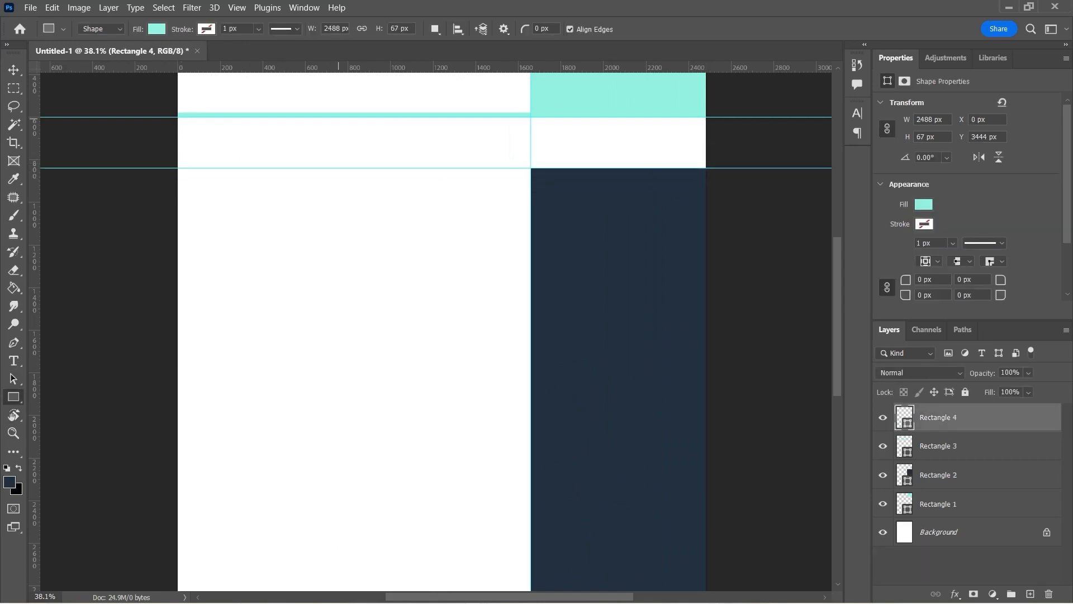
# Step: Duplicate the thin mint strip and move the copy down to the lower guide at Y 837 px
pyautogui.press('v')
pyautogui.scroll(7, 364, 115)
pyautogui.click(381, 115)
pyautogui.scroll(-7, 381, 124)
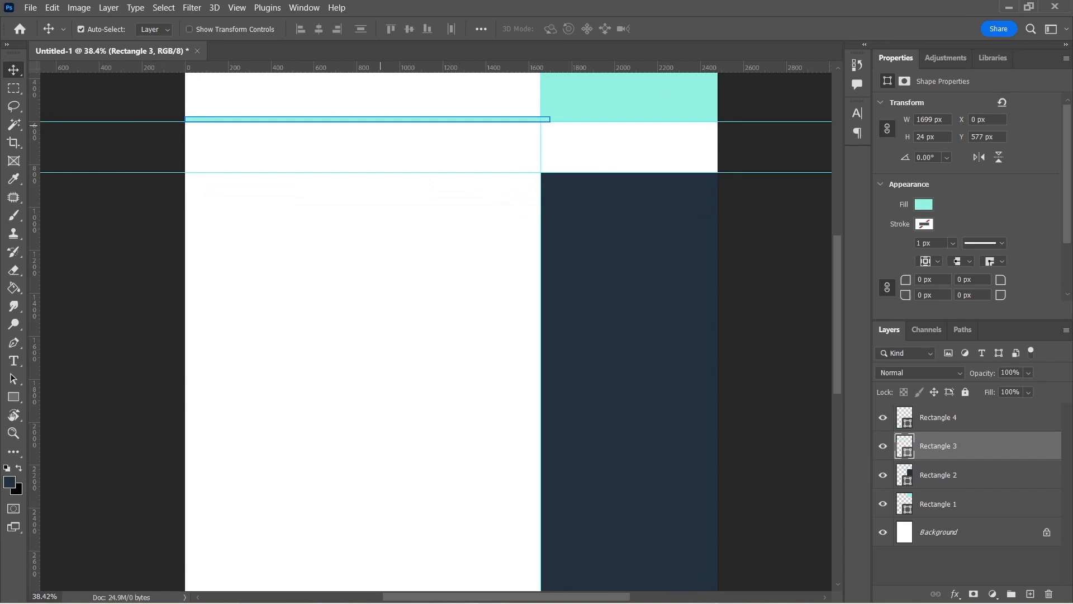
pyautogui.hotkey('ctrl', 'j')
pyautogui.moveTo(382, 121); pyautogui.dragTo(403, 176)
# Step: Stretch the copied strip to the page's right edge, making it 2480 px wide
pyautogui.scroll(6, 565, 175)
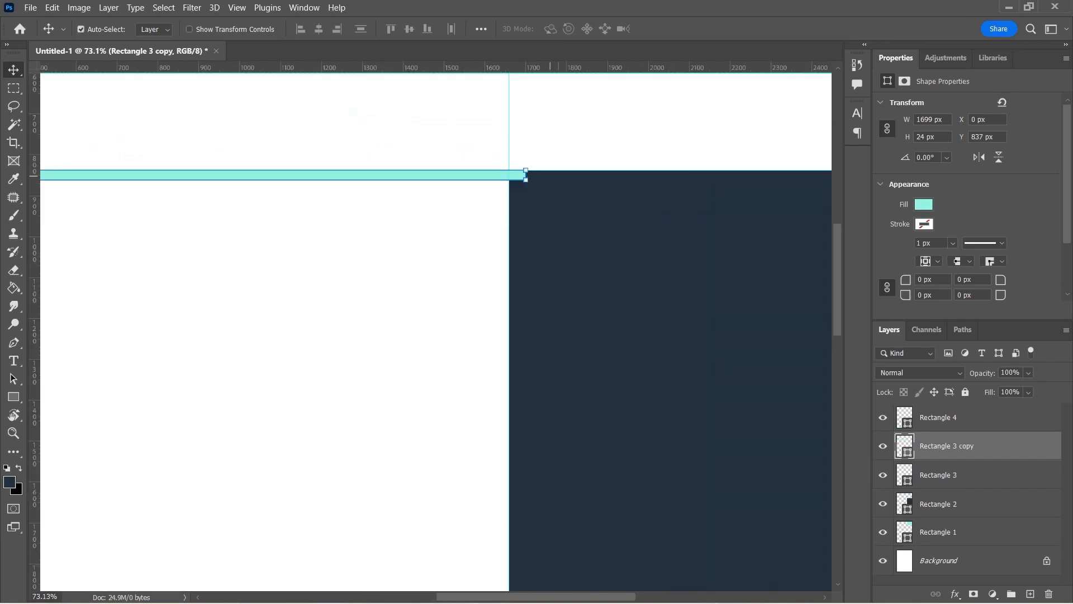
pyautogui.scroll(8, 532, 176)
pyautogui.hotkey('ctrl', 't')
pyautogui.moveTo(517, 173); pyautogui.dragTo(725, 173)
pyautogui.scroll(-16, 507, 191)
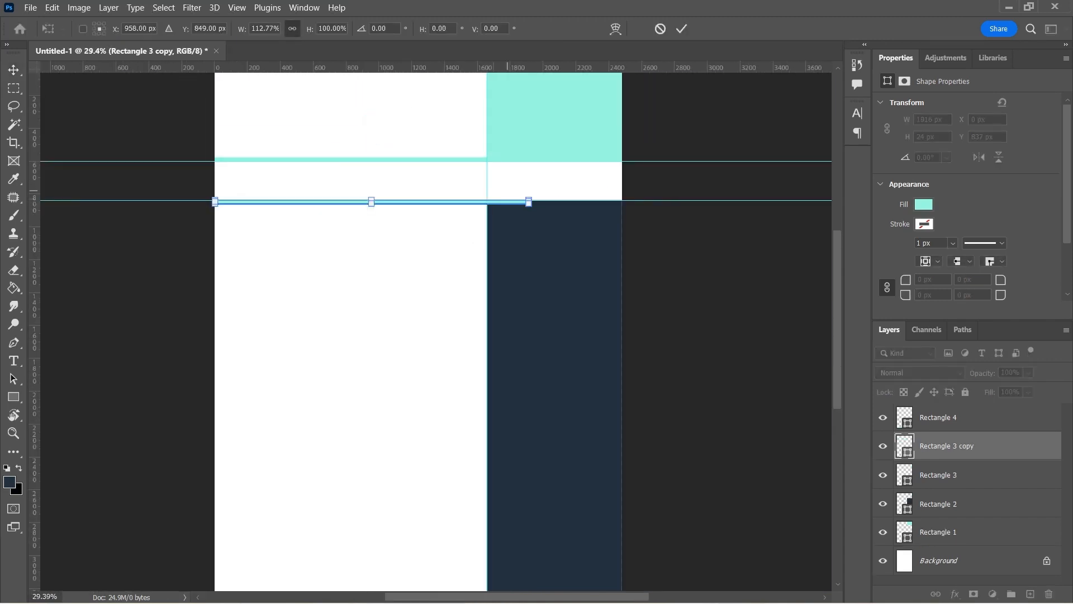
pyautogui.scroll(7, 583, 196)
pyautogui.scroll(4, 402, 215)
pyautogui.moveTo(400, 217); pyautogui.dragTo(783, 217)
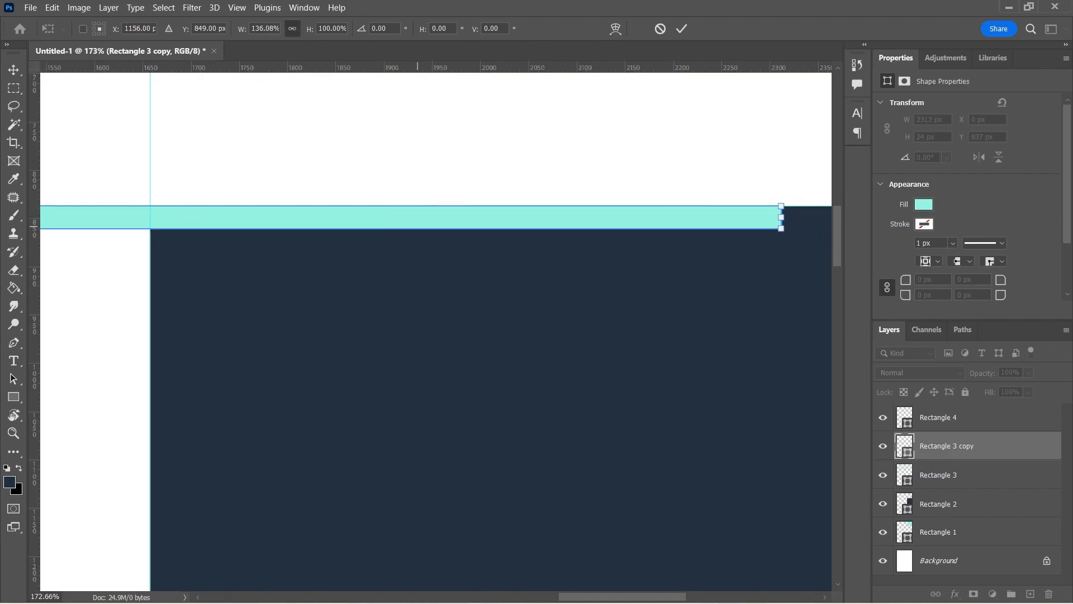
pyautogui.press('super')
pyautogui.press('super')
pyautogui.scroll(-8, 699, 207)
pyautogui.scroll(8, 648, 194)
pyautogui.scroll(2, 640, 194)
pyautogui.moveTo(428, 187); pyautogui.dragTo(665, 187)
pyautogui.press('Return')
# Step: Move the vertical guide off the page to the left and the two horizontal guides above and below the page
pyautogui.scroll(-3, 447, 330)
pyautogui.scroll(-12, 434, 333)
pyautogui.hscroll(-4, 434, 334)
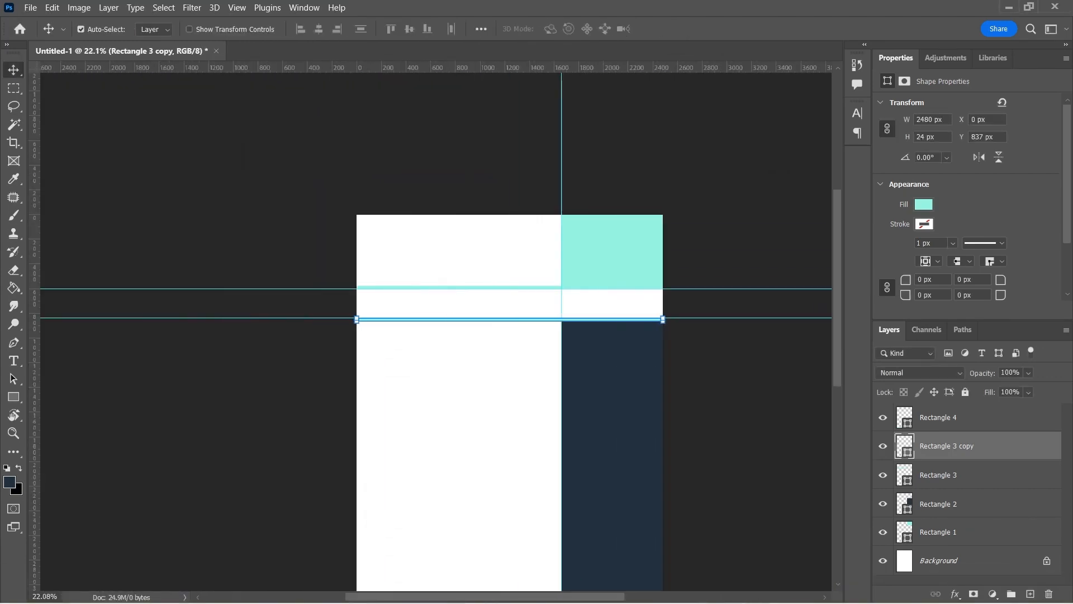
pyautogui.scroll(-3, 435, 333)
pyautogui.click(702, 350)
pyautogui.moveTo(562, 79); pyautogui.dragTo(129, 118)
pyautogui.moveTo(234, 69); pyautogui.dragTo(233, 88)
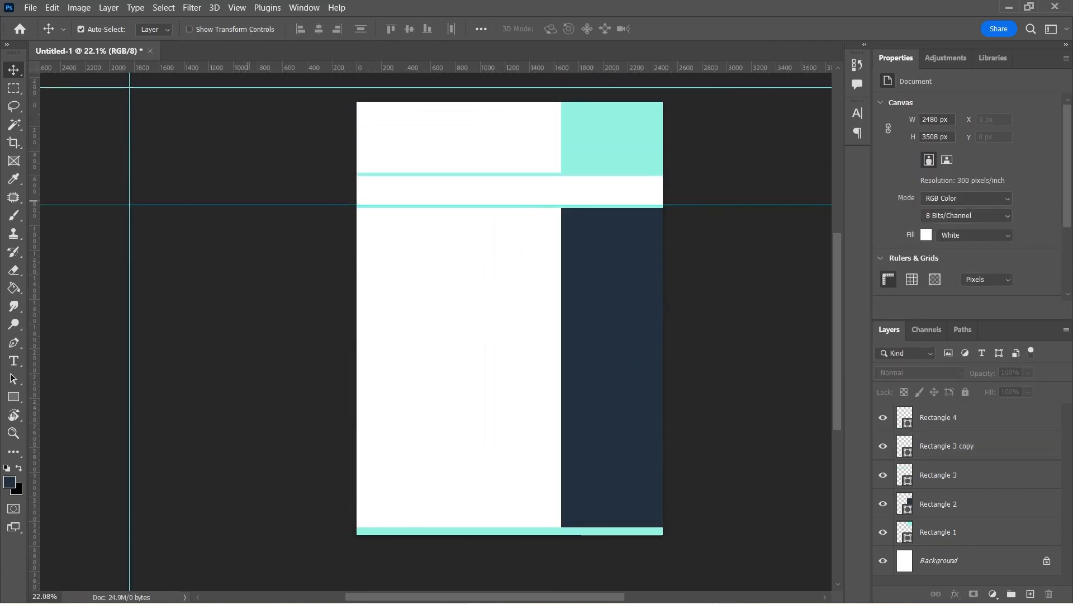
pyautogui.moveTo(282, 204); pyautogui.dragTo(297, 570)
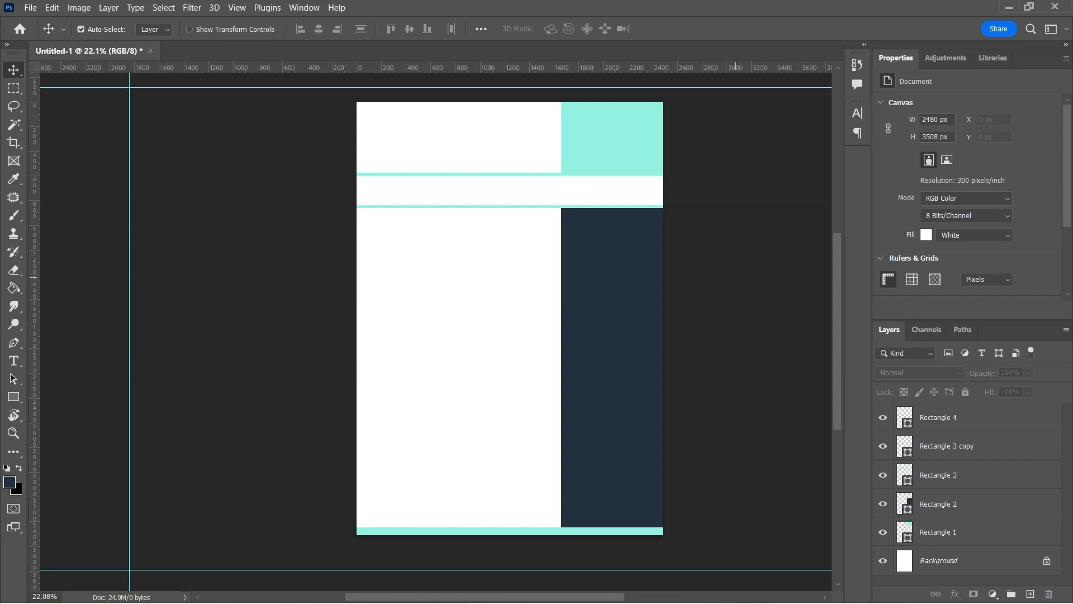
# Step: Add a text line with the person's full name in near-black capitals in the white header area
pyautogui.press('t')
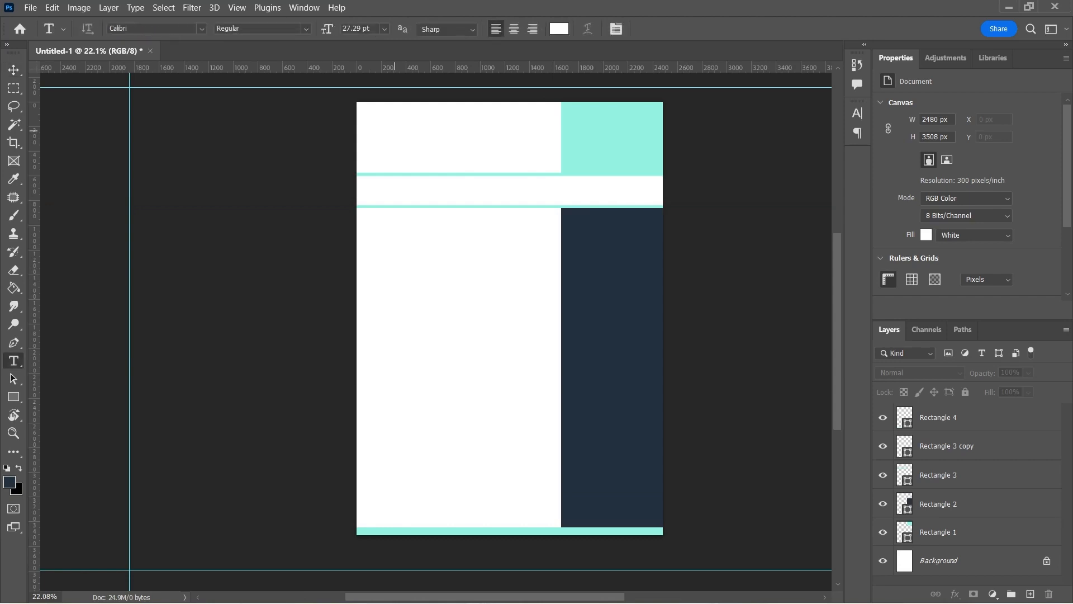
pyautogui.click(396, 129)
pyautogui.press('capslock')
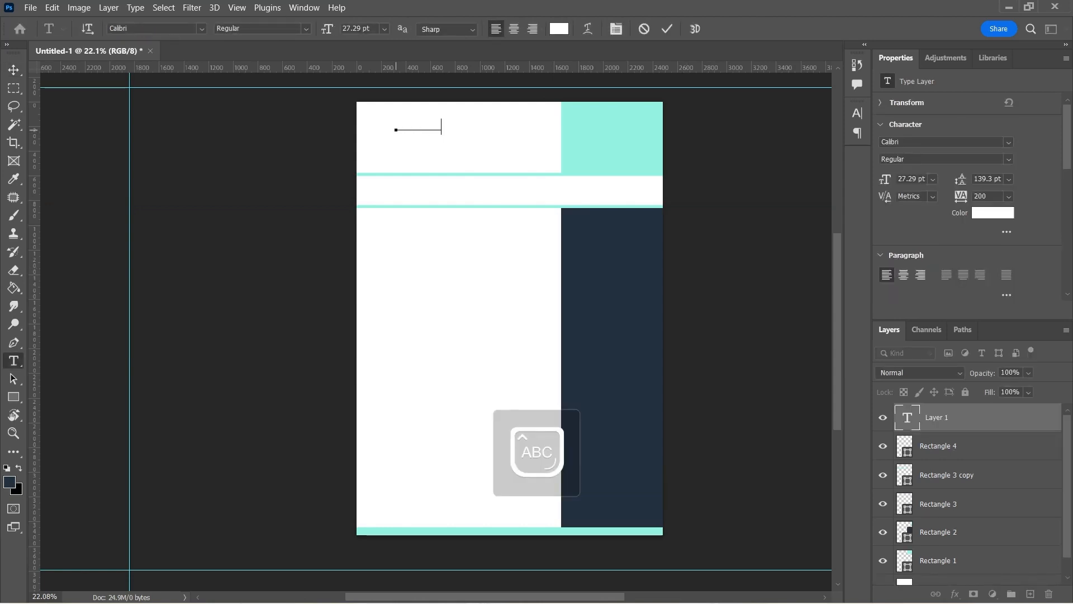
pyautogui.hotkey('ctrl', 'a')
pyautogui.click(559, 29)
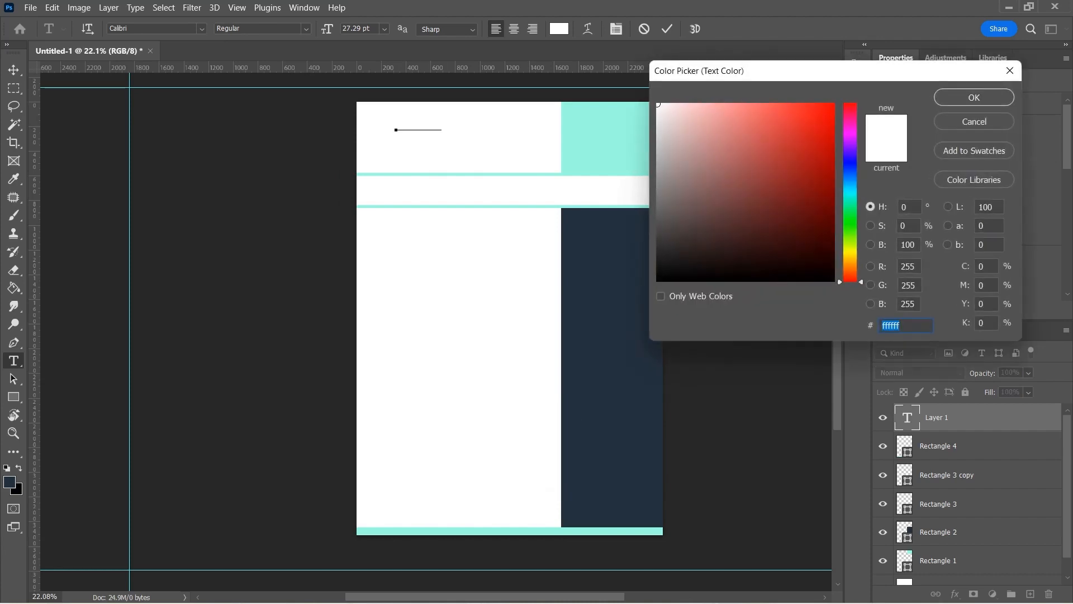
pyautogui.press('Return')
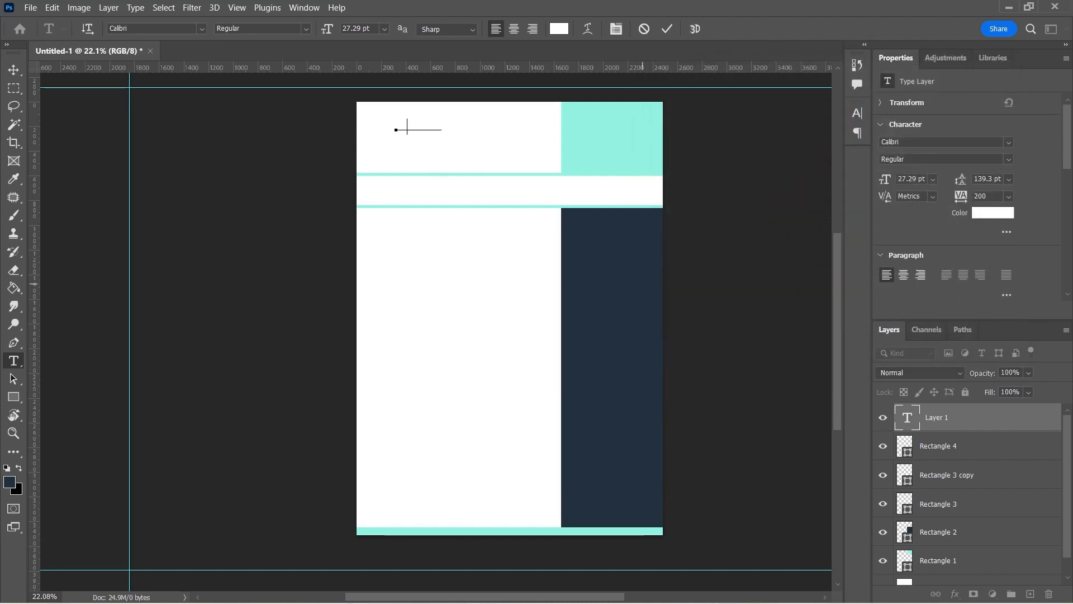
pyautogui.click(431, 126)
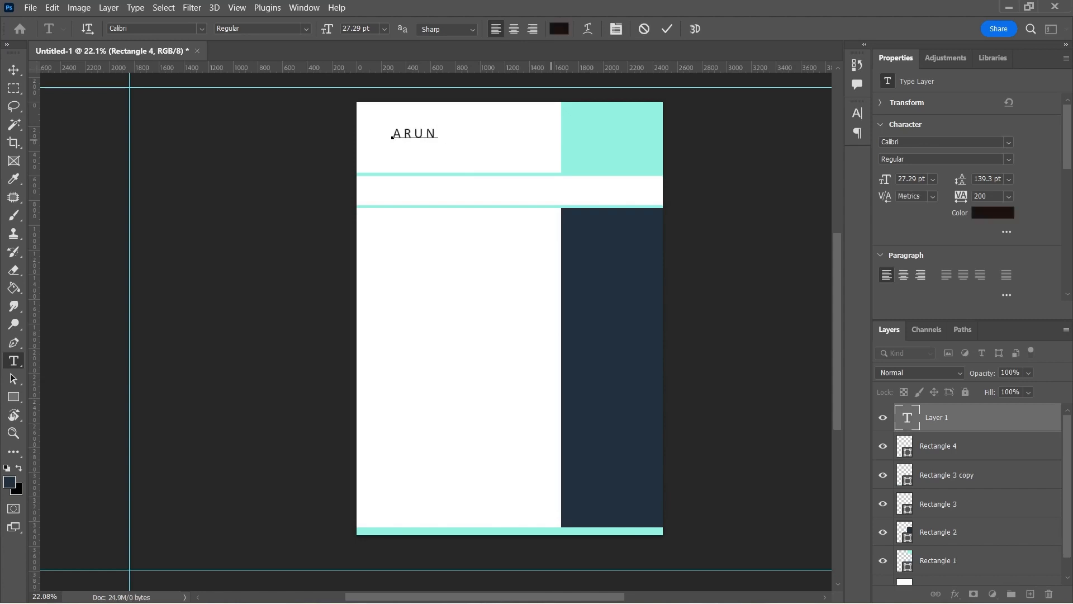
# Step: Set the name text's font to Arial Bold
pyautogui.hotkey('ctrl', 'a')
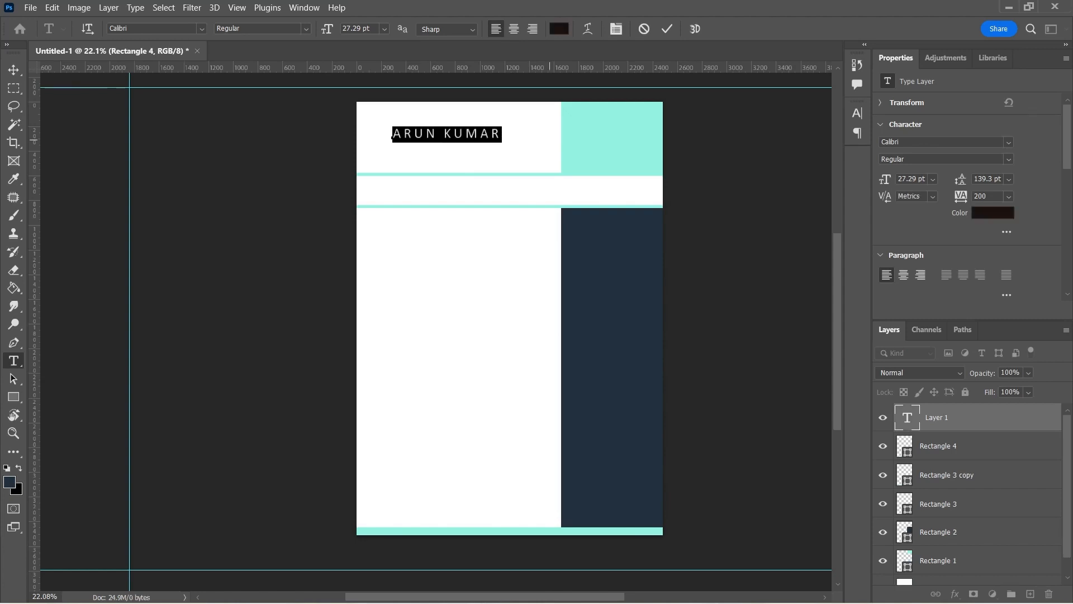
pyautogui.click(1009, 142)
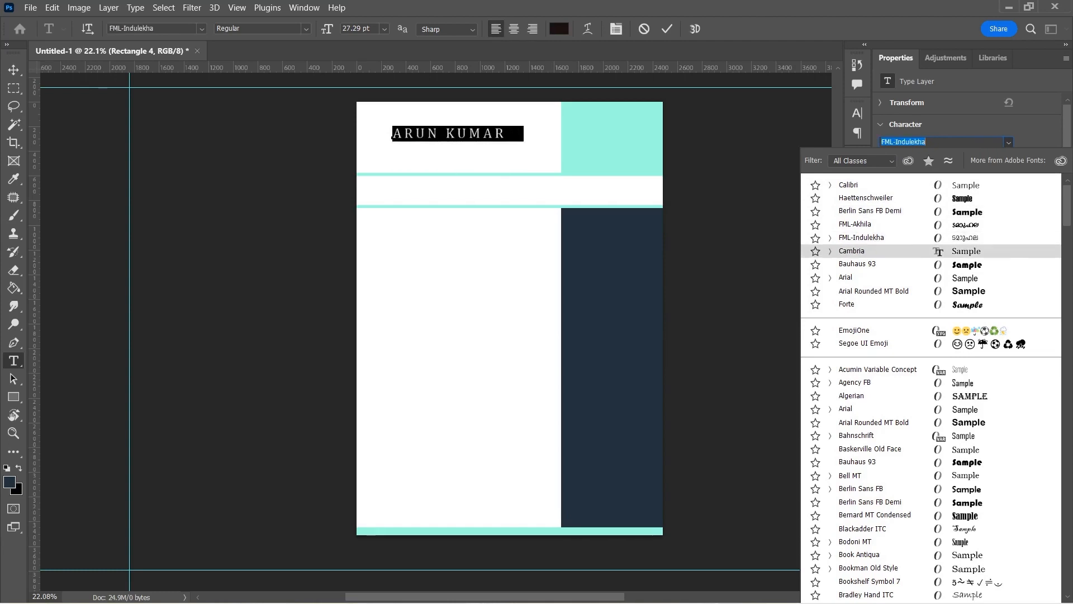
pyautogui.click(846, 277)
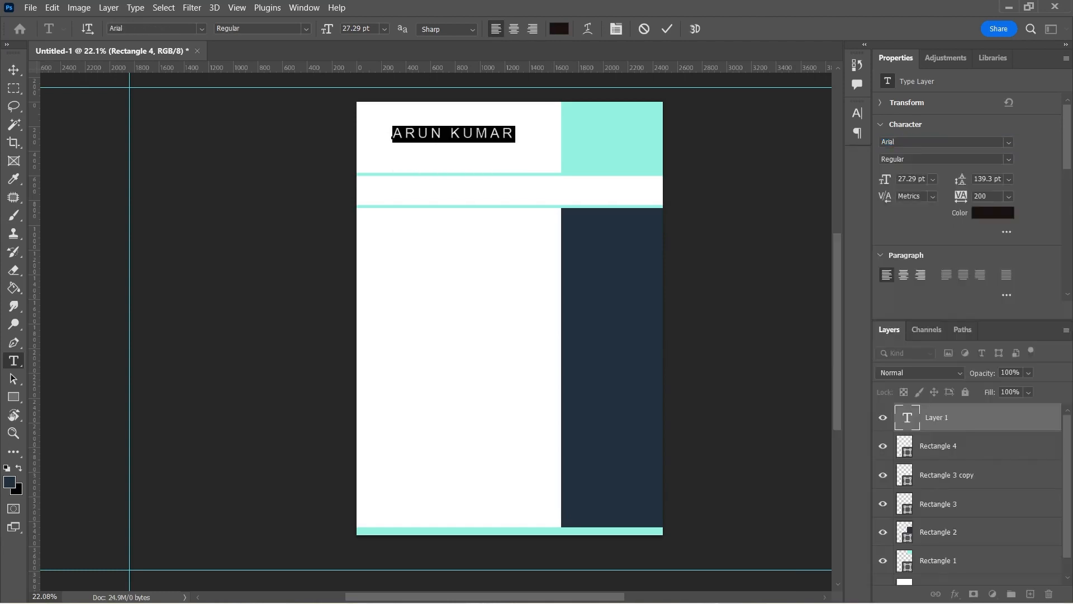
pyautogui.click(1008, 160)
pyautogui.click(939, 240)
pyautogui.click(667, 28)
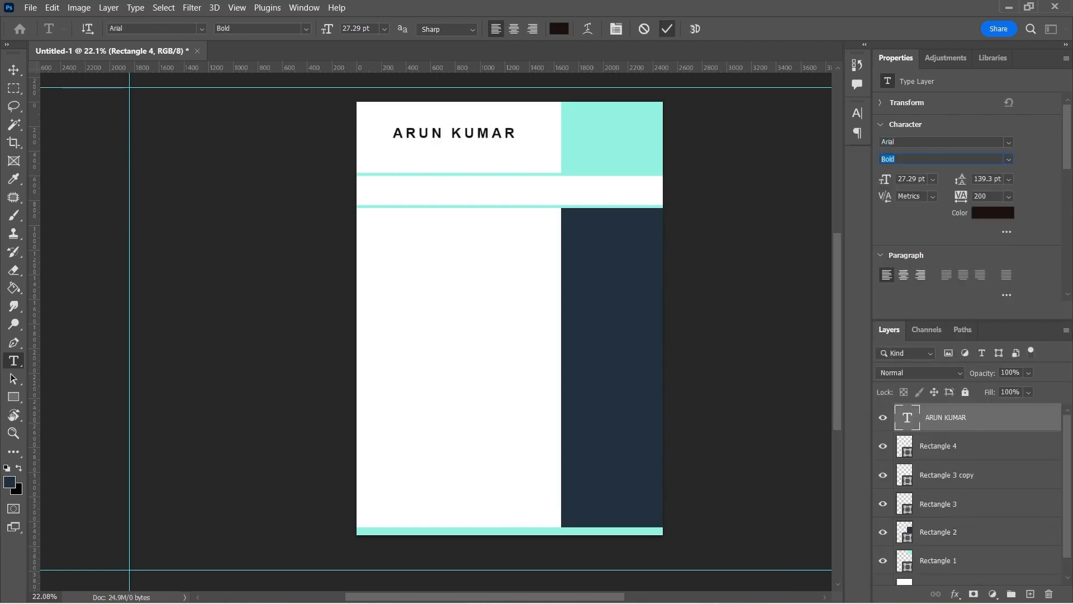
# Step: Enlarge the name text to about 31.24 pt and reposition it within the white header area
pyautogui.hotkey('ctrl', 't')
pyautogui.scroll(4, 517, 134)
pyautogui.moveTo(532, 166); pyautogui.dragTo(564, 163)
pyautogui.moveTo(513, 176); pyautogui.dragTo(508, 181)
pyautogui.press('Return')
pyautogui.press('v')
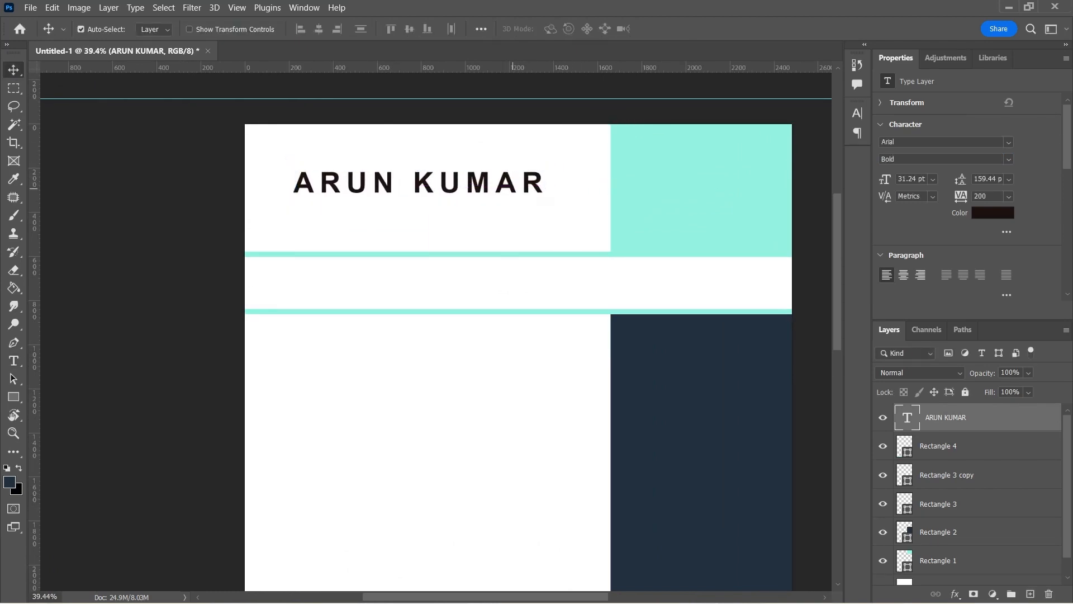
# Step: Duplicate the full-name heading and scale the copy down to about 14.03 pt, left-aligned directly beneath the original
pyautogui.scroll(-5, 514, 190)
pyautogui.scroll(3, 513, 190)
pyautogui.scroll(2, 514, 189)
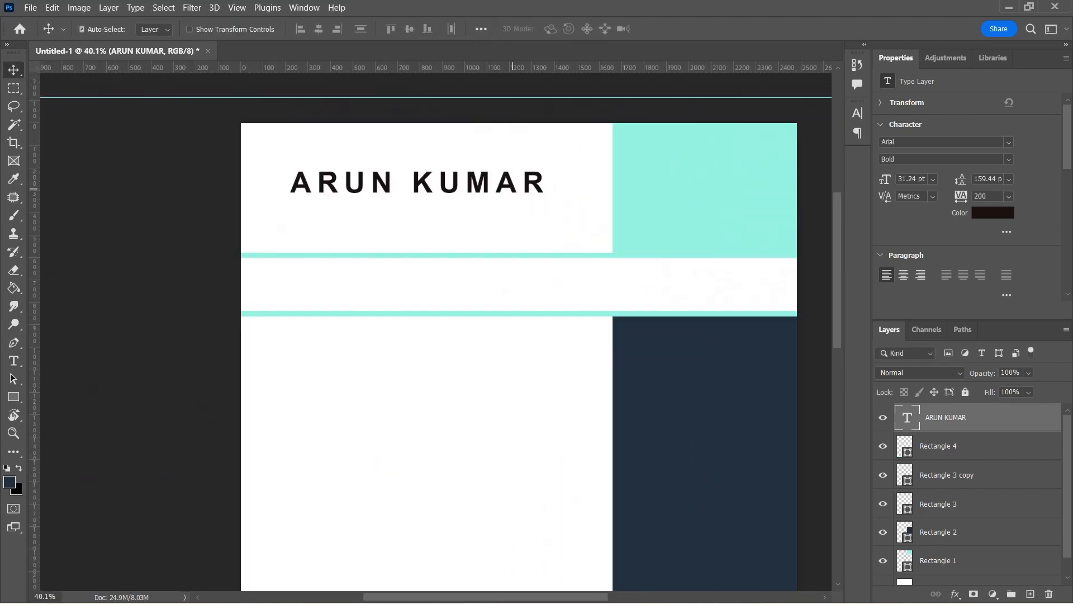
pyautogui.hotkey('ctrl', 'j')
pyautogui.moveTo(559, 180); pyautogui.dragTo(407, 201)
pyautogui.hotkey('ctrl', 't')
pyautogui.press('Return')
pyautogui.hotkey('ctrl', 't')
pyautogui.press('Return')
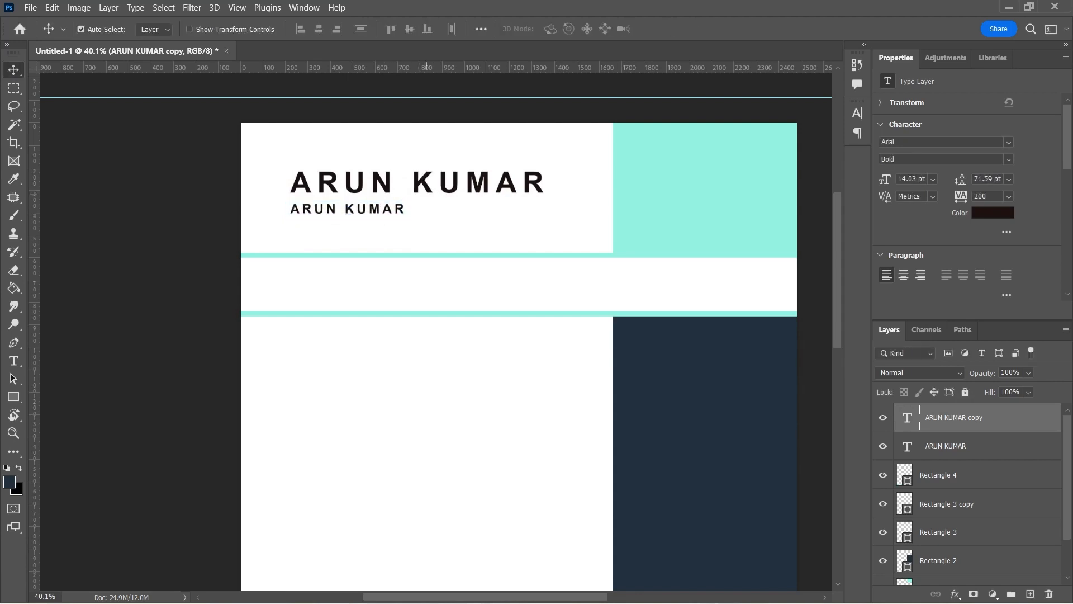
# Step: Set the smaller text copy to Arial Regular and change its wording to GRAPHICS DESIGNER
pyautogui.doubleClick(290, 211)
pyautogui.click(1009, 159)
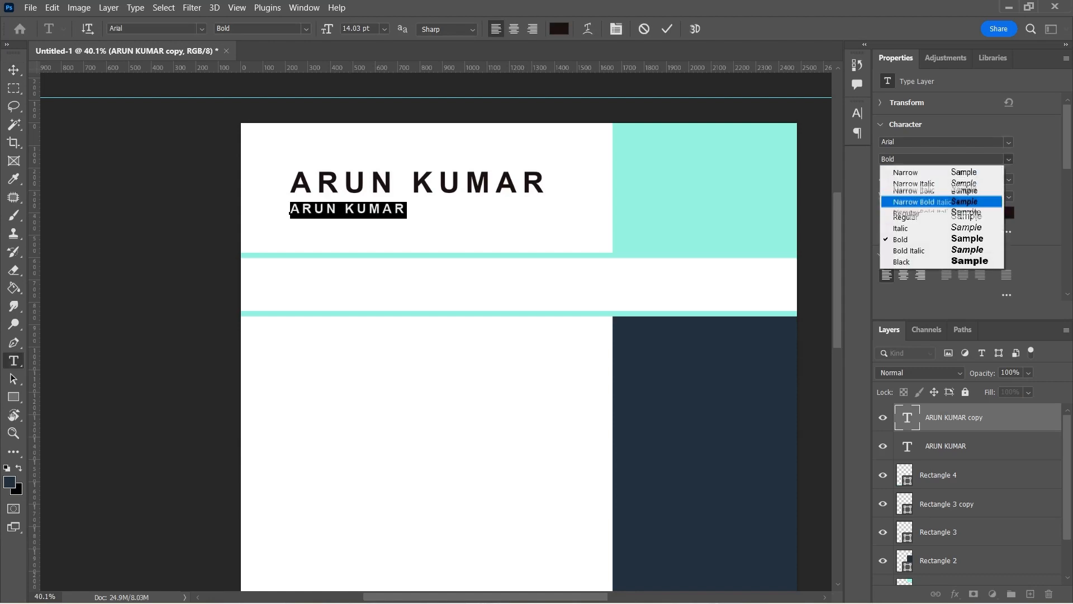
pyautogui.click(960, 217)
pyautogui.click(667, 29)
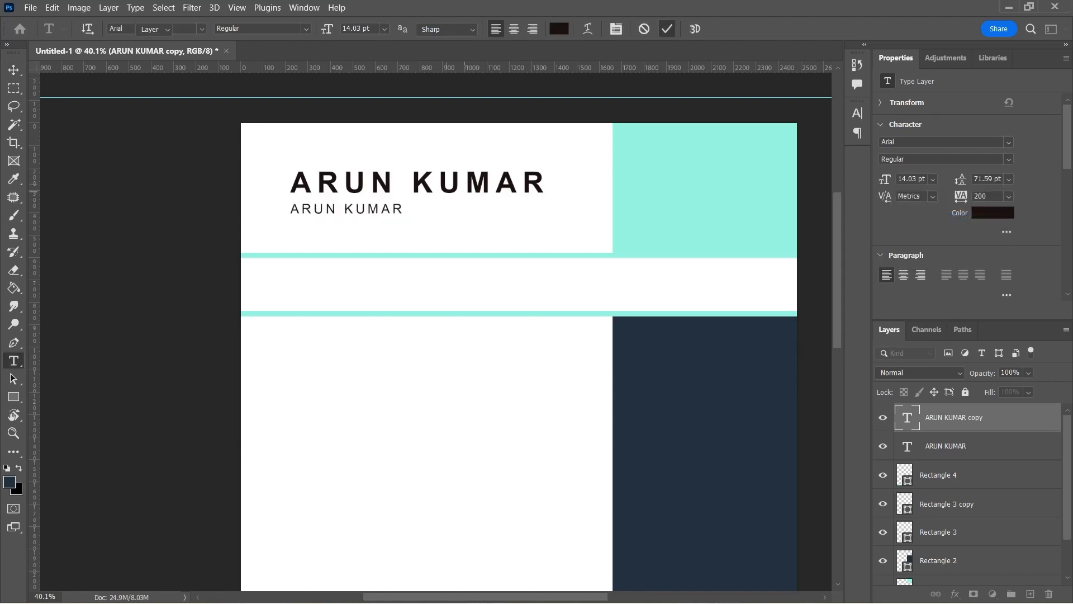
pyautogui.doubleClick(393, 209)
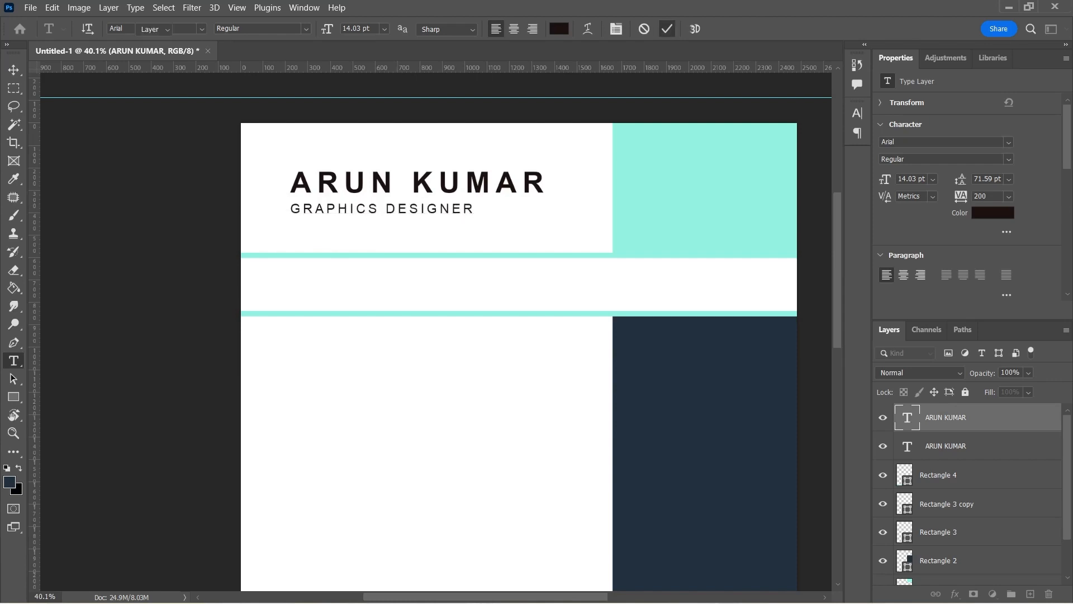
pyautogui.click(667, 29)
# Step: Recolor the GRAPHICS DESIGNER line with the sidebar's navy, 253340
pyautogui.scroll(-8, 458, 189)
pyautogui.scroll(7, 447, 207)
pyautogui.click(591, 399)
pyautogui.click(924, 205)
pyautogui.click(1055, 231)
pyautogui.click(991, 81)
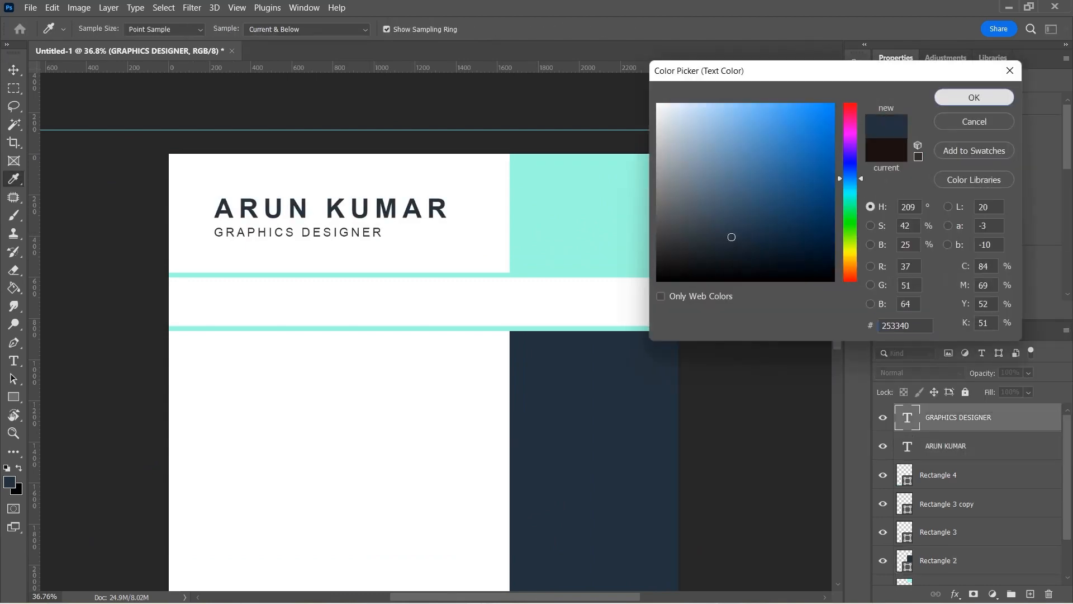
pyautogui.press('Return')
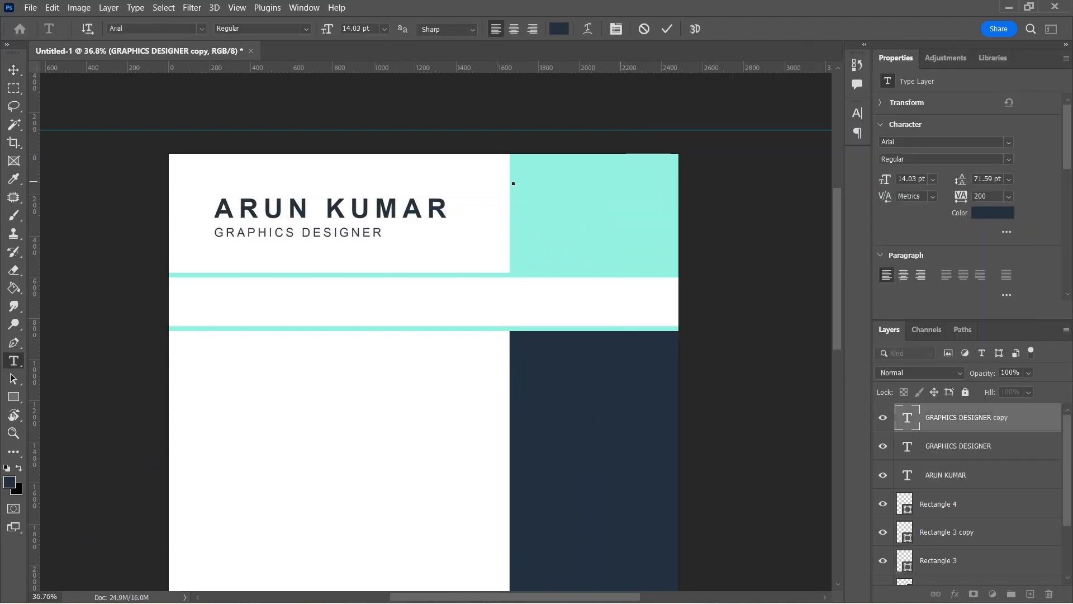
# Step: Position a navy CONTACT heading, made from a copy of the job title, near the upper edge of the mint block
pyautogui.click(14, 69)
pyautogui.moveTo(549, 180); pyautogui.dragTo(616, 192)
pyautogui.scroll(5, 656, 164)
# Step: Draw a horizontal line about 247 px long following the CONTACT heading, level with the base of its letters
pyautogui.rightClick(13, 397)
pyautogui.click(56, 456)
pyautogui.scroll(9, 557, 192)
pyautogui.moveTo(445, 193); pyautogui.dragTo(446, 211)
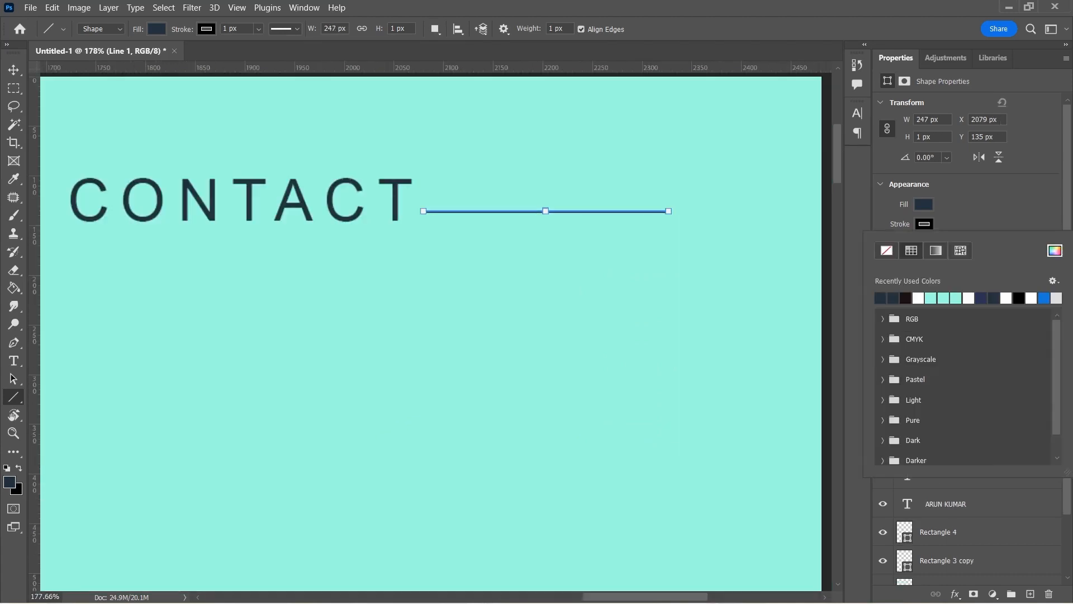
pyautogui.press('v')
pyautogui.moveTo(504, 215); pyautogui.dragTo(492, 239)
pyautogui.scroll(-10, 504, 180)
pyautogui.click(492, 251)
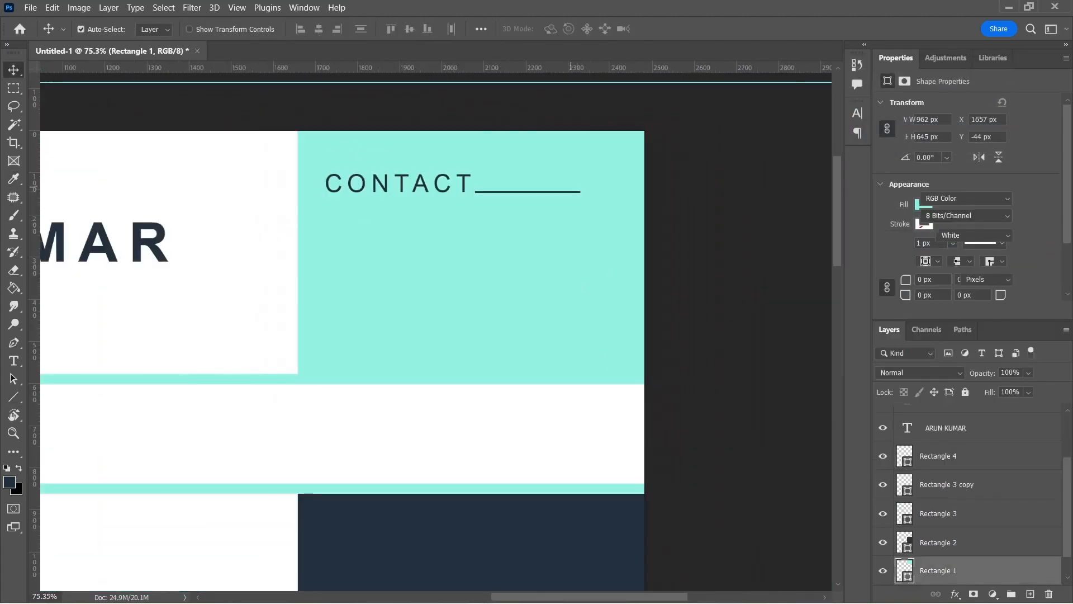
pyautogui.click(263, 336)
# Step: Place the phone icon image 707542 from the Uploaad folder into the résumé document
pyautogui.scroll(1, 263, 336)
pyautogui.scroll(-7, 407, 223)
pyautogui.moveTo(414, 597)
pyautogui.click(445, 587)
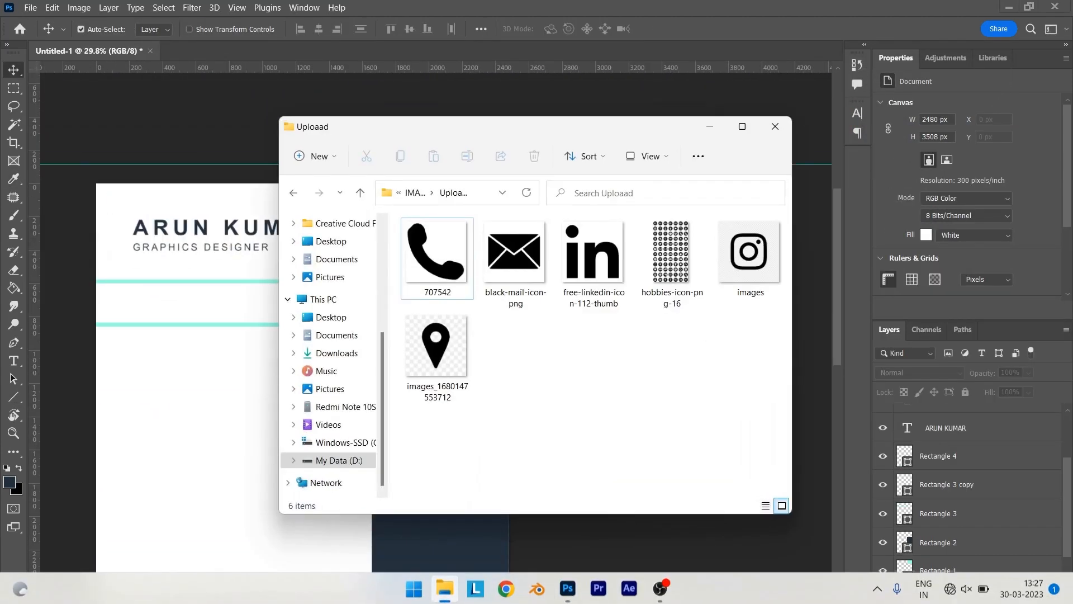
pyautogui.moveTo(586, 129); pyautogui.dragTo(794, 115)
pyautogui.moveTo(642, 238); pyautogui.dragTo(302, 385)
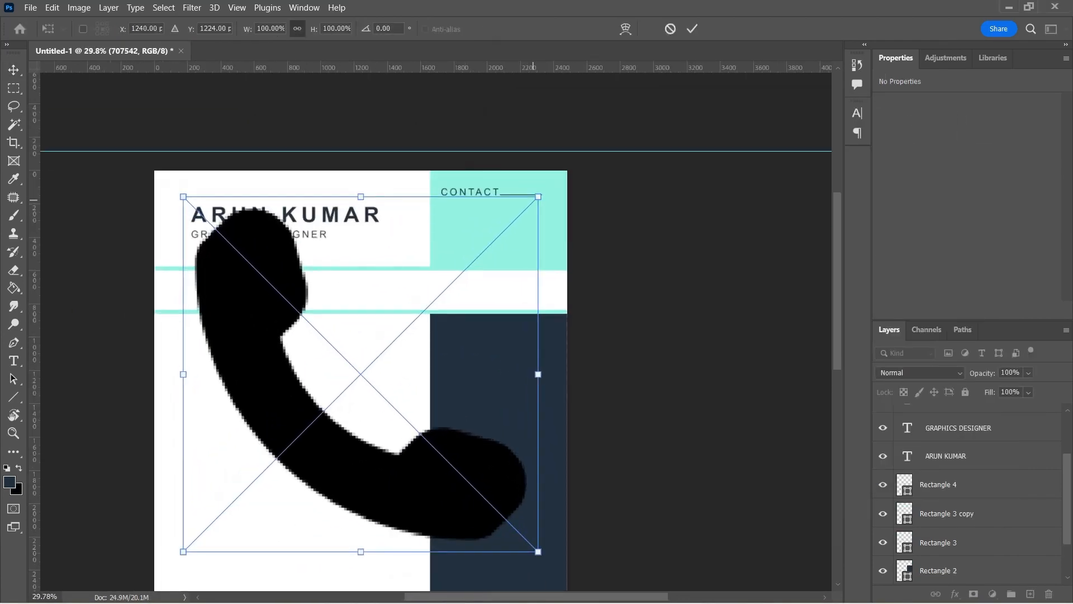
# Step: Scale the placed phone icon to about 26.6% and move it over the mint block
pyautogui.moveTo(540, 195); pyautogui.dragTo(278, 457)
pyautogui.moveTo(246, 484); pyautogui.dragTo(499, 205)
pyautogui.scroll(8, 501, 188)
pyautogui.scroll(1, 523, 179)
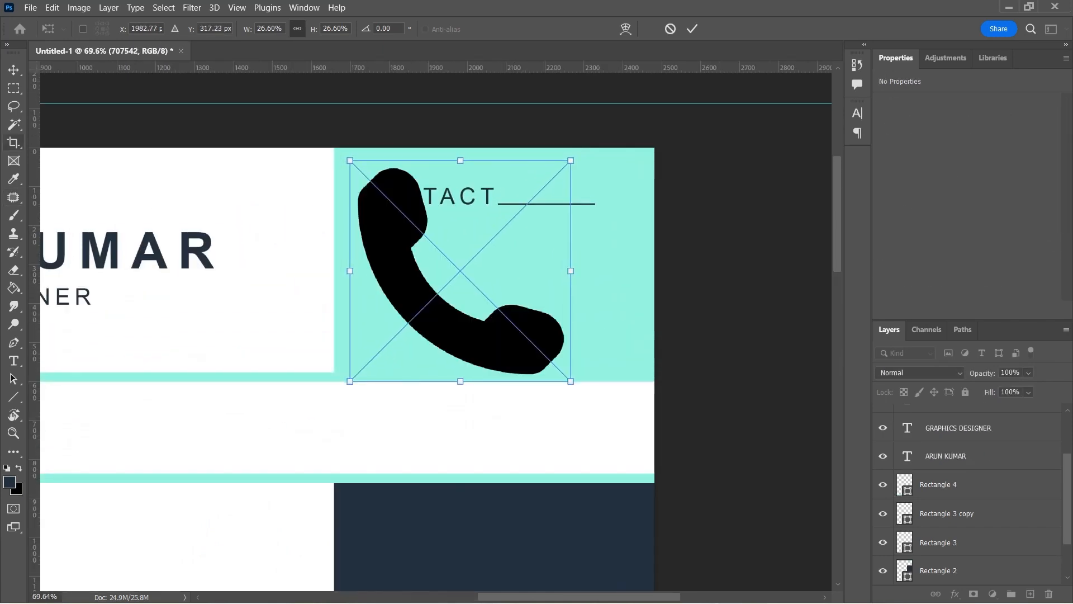
pyautogui.press('Return')
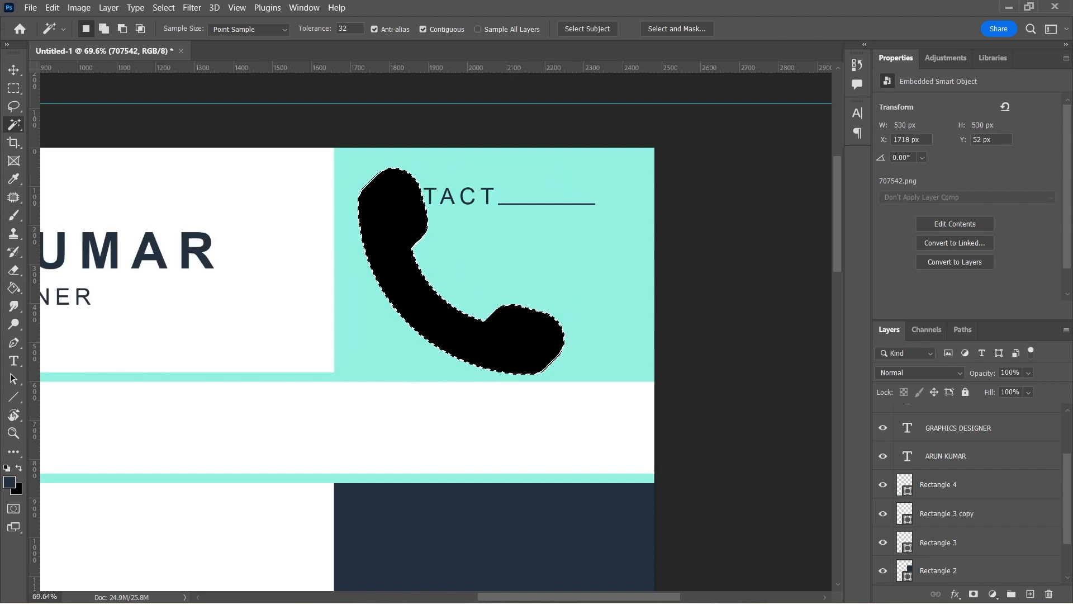
# Step: Set the foreground color to white and fill the selected phone shape with it, rasterizing the layer
pyautogui.click(9, 482)
pyautogui.click(657, 103)
pyautogui.press('Return')
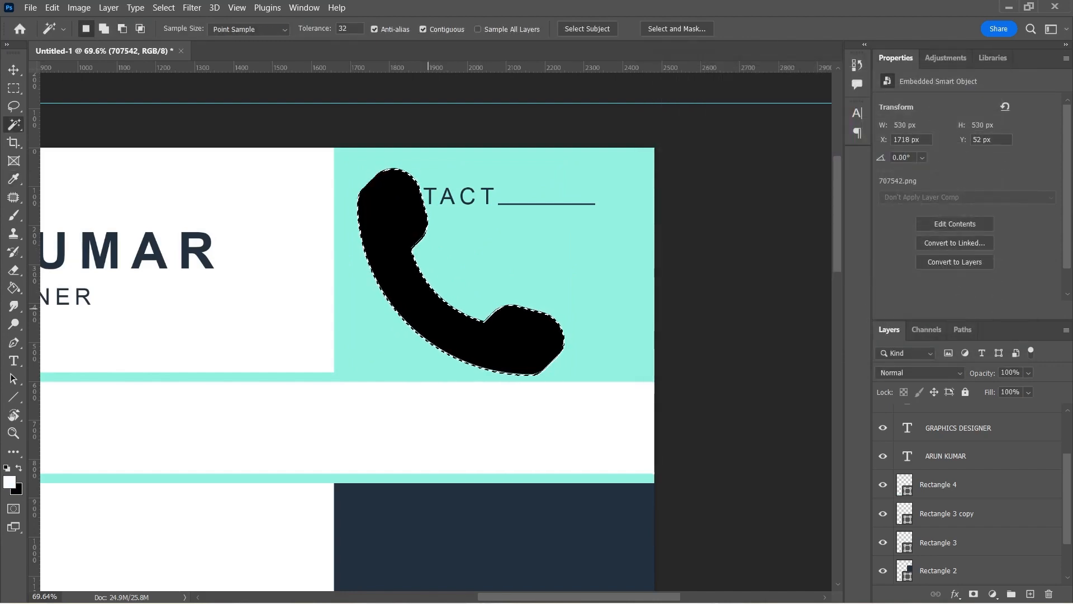
pyautogui.press('g')
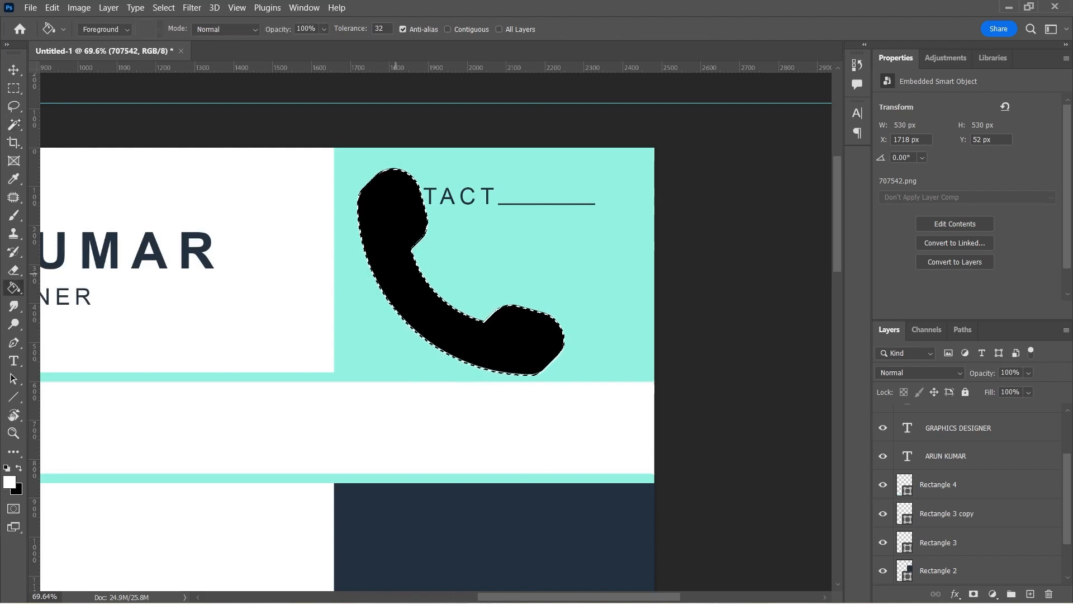
pyautogui.click(397, 274)
pyautogui.press('Return')
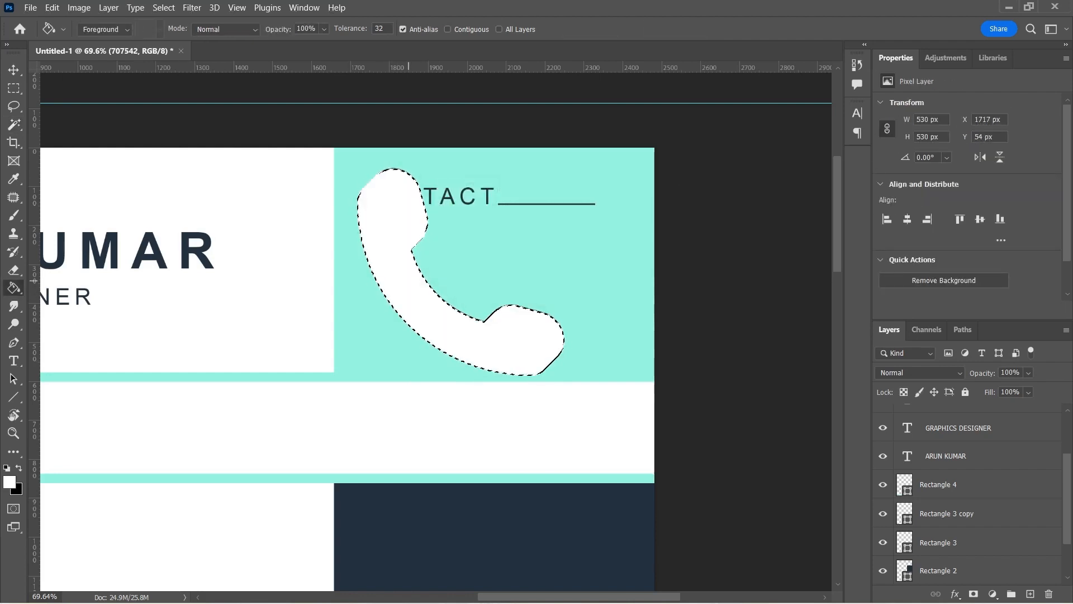
# Step: Scale the white phone icon down to about 61 px and place it below the CONTACT heading
pyautogui.hotkey('ctrl', 't')
pyautogui.moveTo(563, 168); pyautogui.dragTo(396, 235)
pyautogui.press('Return')
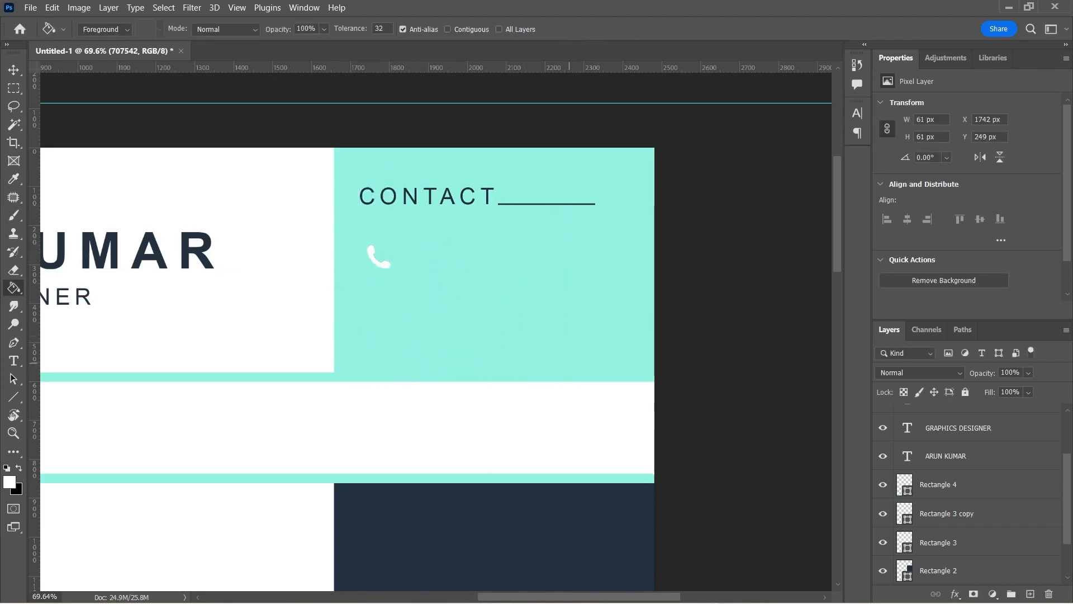
pyautogui.press('v')
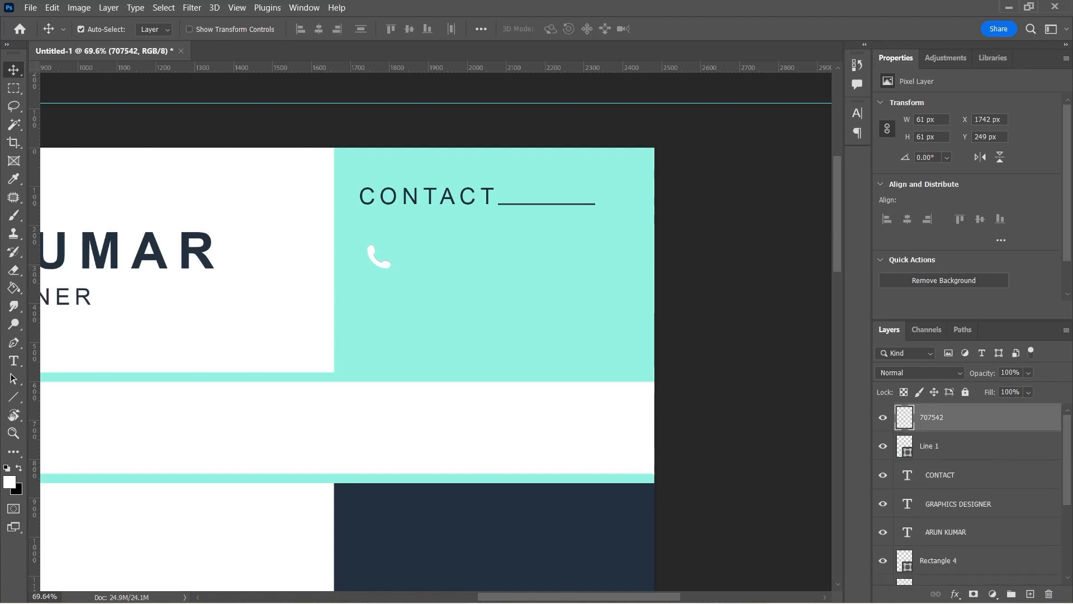
# Step: Draw a square of about 103 px around the phone icon and place it behind the icon layer
pyautogui.rightClick(13, 397)
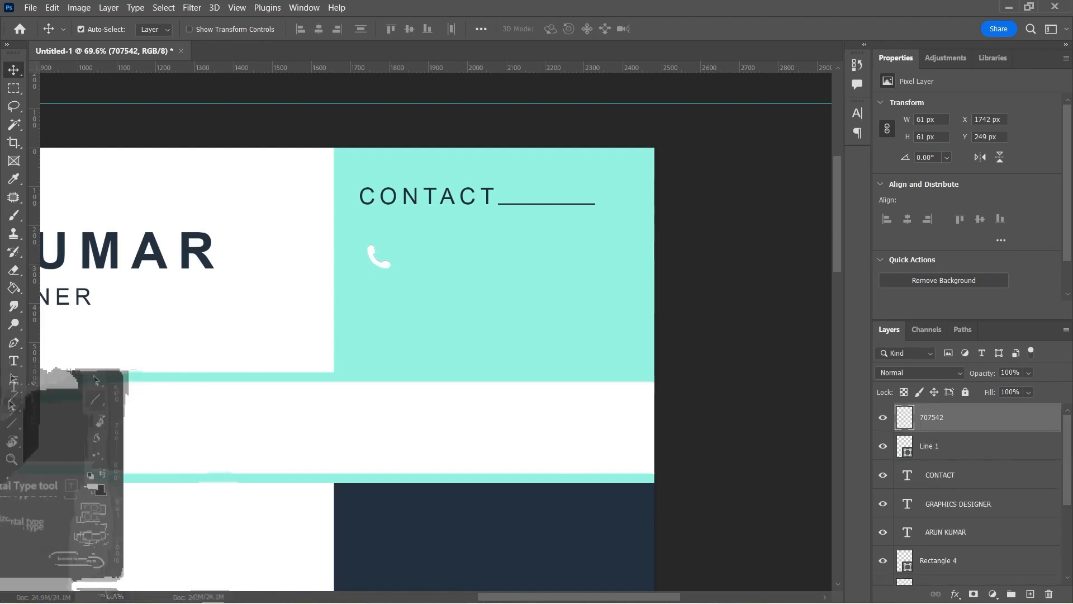
pyautogui.click(73, 393)
pyautogui.moveTo(372, 247); pyautogui.dragTo(401, 278)
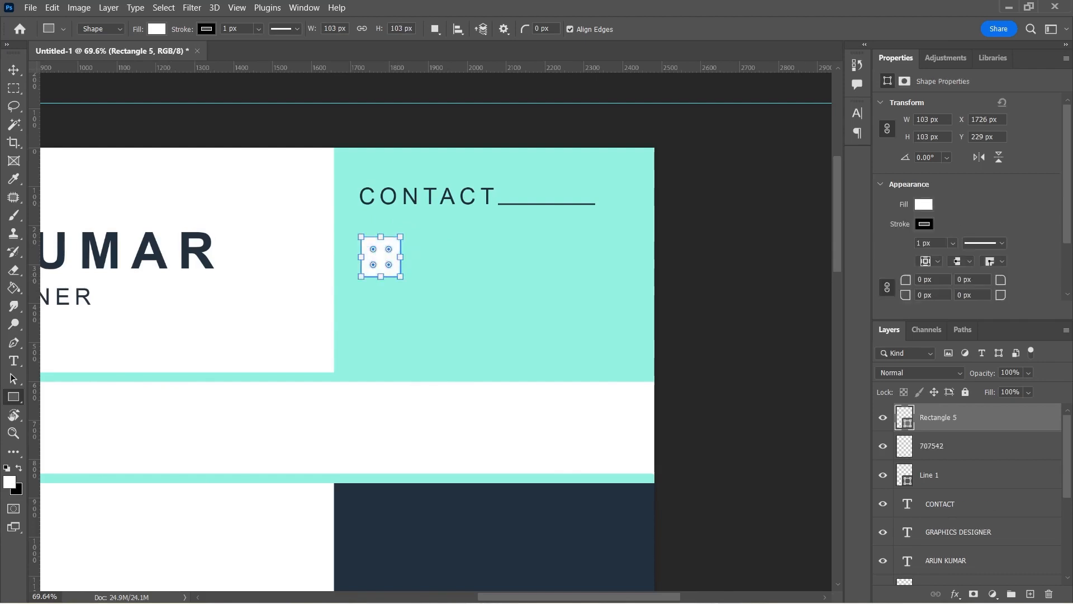
pyautogui.hotkey('ctrl', '[')
# Step: Set the square's fill to navy 253340 and remove its stroke
pyautogui.click(924, 205)
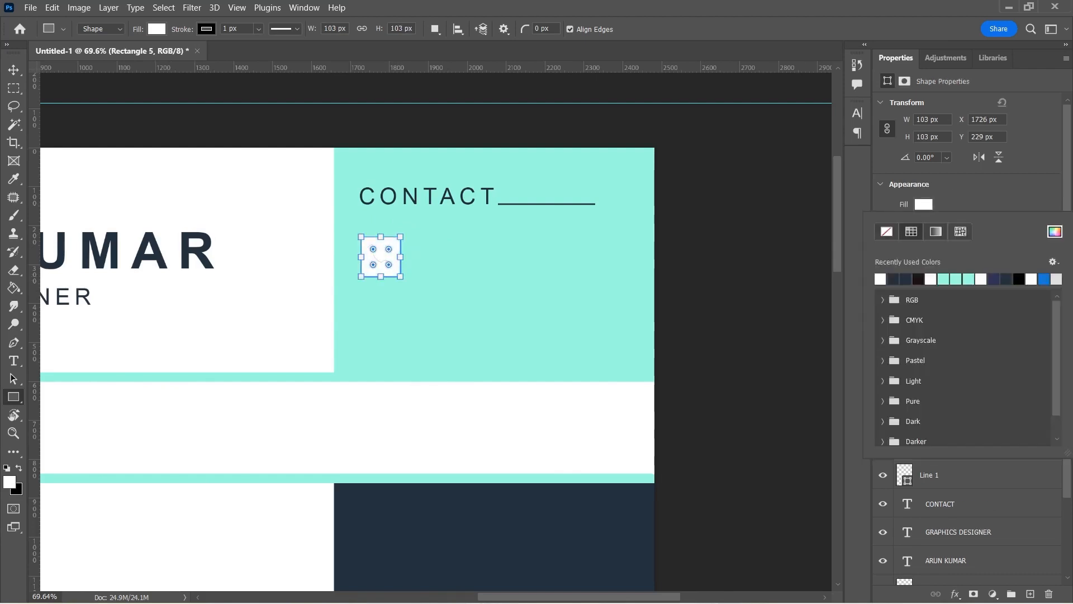
pyautogui.click(1055, 231)
pyautogui.write('253340')
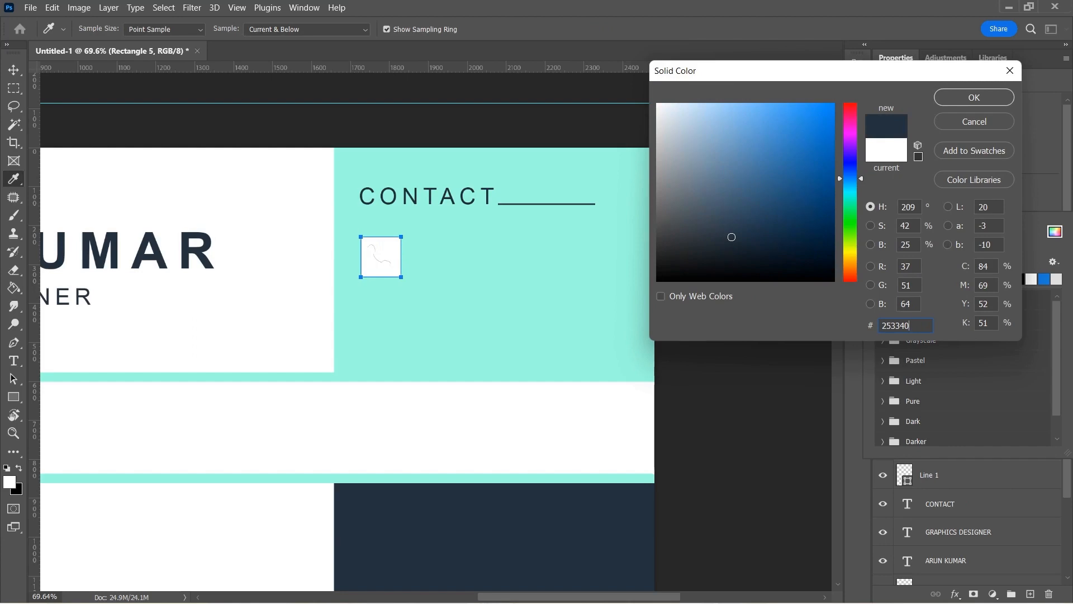
pyautogui.press('Return')
pyautogui.click(923, 204)
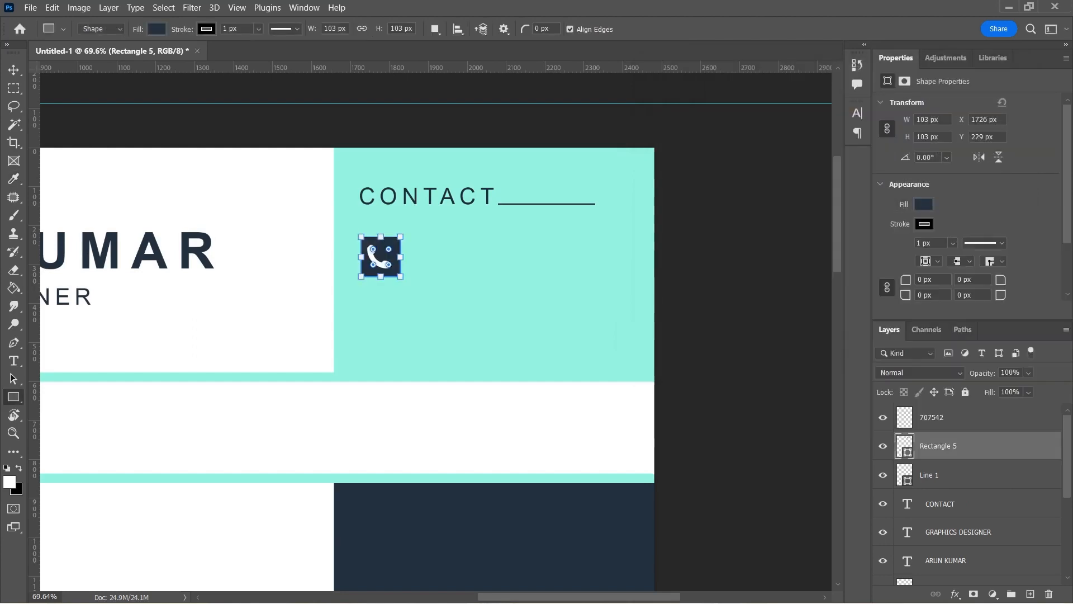
pyautogui.click(924, 224)
pyautogui.click(887, 251)
pyautogui.click(828, 230)
# Step: Nudge the navy square slightly left so that the phone icon sits centered on it
pyautogui.scroll(6, 378, 257)
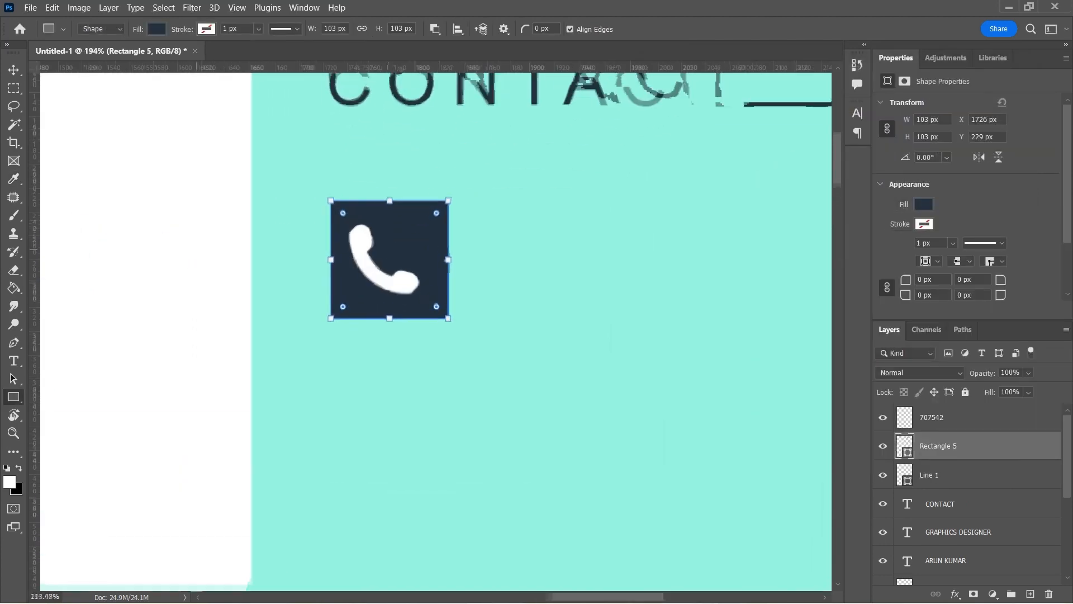
pyautogui.press('v')
pyautogui.moveTo(414, 247); pyautogui.dragTo(407, 246)
pyautogui.scroll(-6, 414, 241)
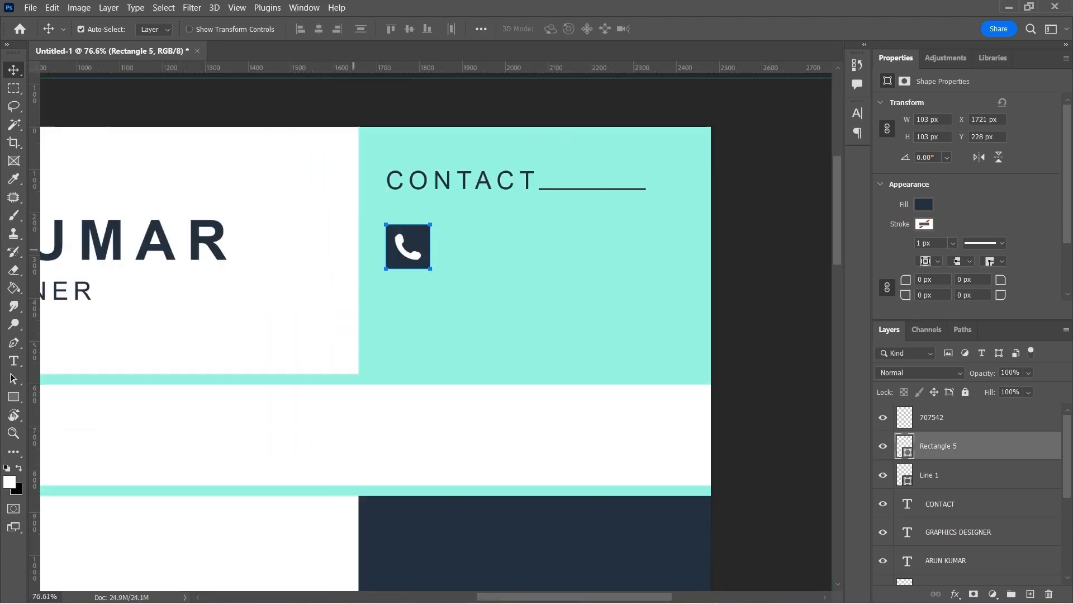
pyautogui.click(448, 236)
# Step: Scale the phone icon and its navy square together to about 77.41% beneath the CONTACT heading
pyautogui.scroll(-6, 451, 235)
pyautogui.scroll(6, 451, 238)
pyautogui.scroll(5, 418, 229)
pyautogui.click(416, 245)
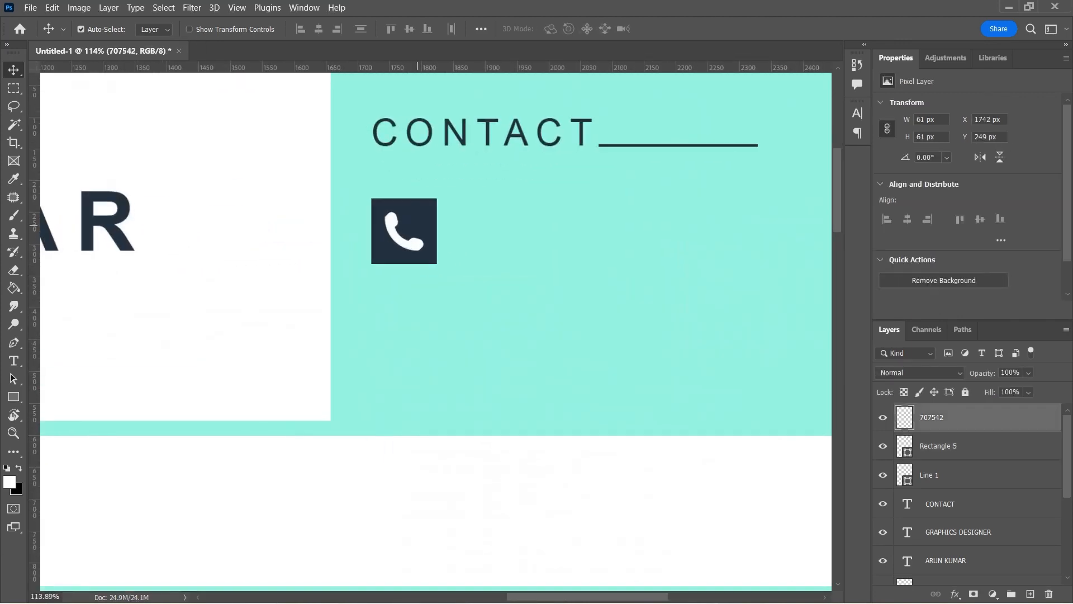
pyautogui.keyDown('shift'); pyautogui.click(419, 224); pyautogui.keyUp('shift')
pyautogui.hotkey('ctrl', 't')
pyautogui.moveTo(437, 198); pyautogui.dragTo(417, 213)
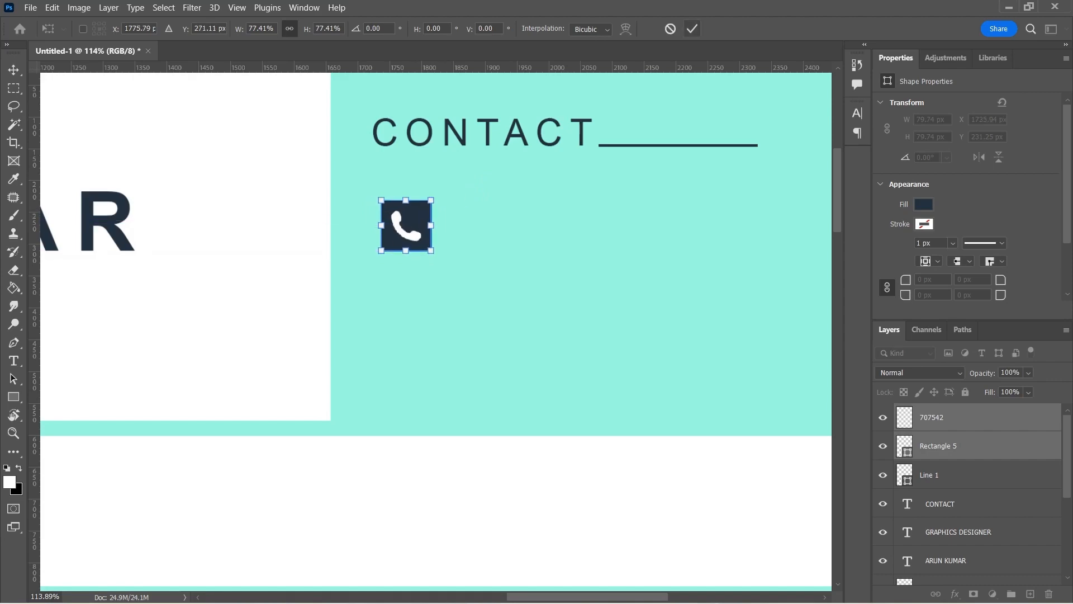
pyautogui.press('Return')
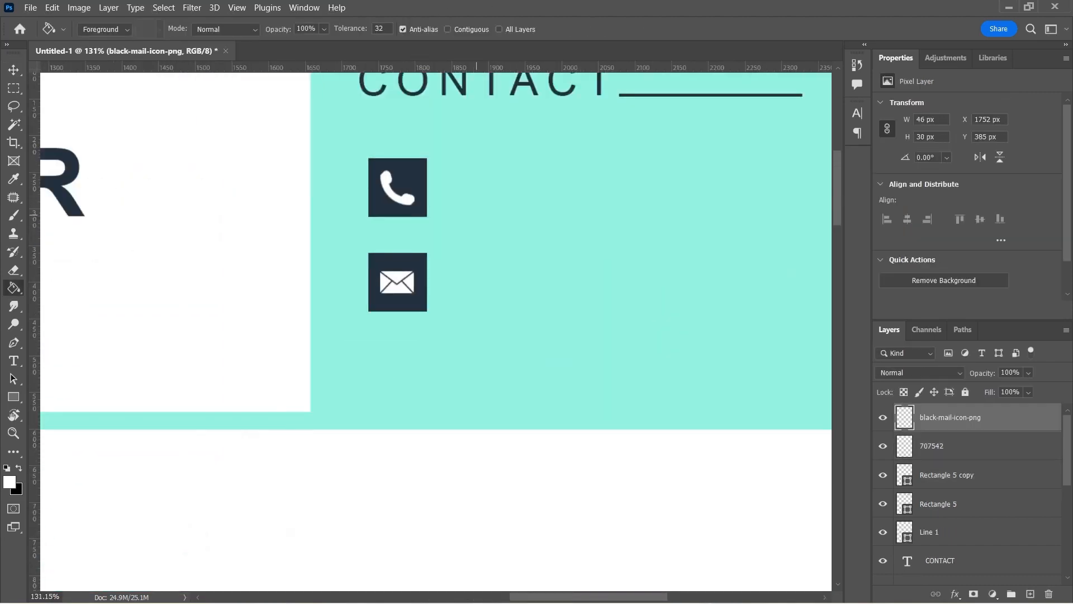
# Step: Place the LinkedIn icon image free-linkedin-icon-112-thumb into the résumé document
pyautogui.scroll(-13, 453, 241)
pyautogui.scroll(15, 451, 235)
pyautogui.scroll(-17, 456, 222)
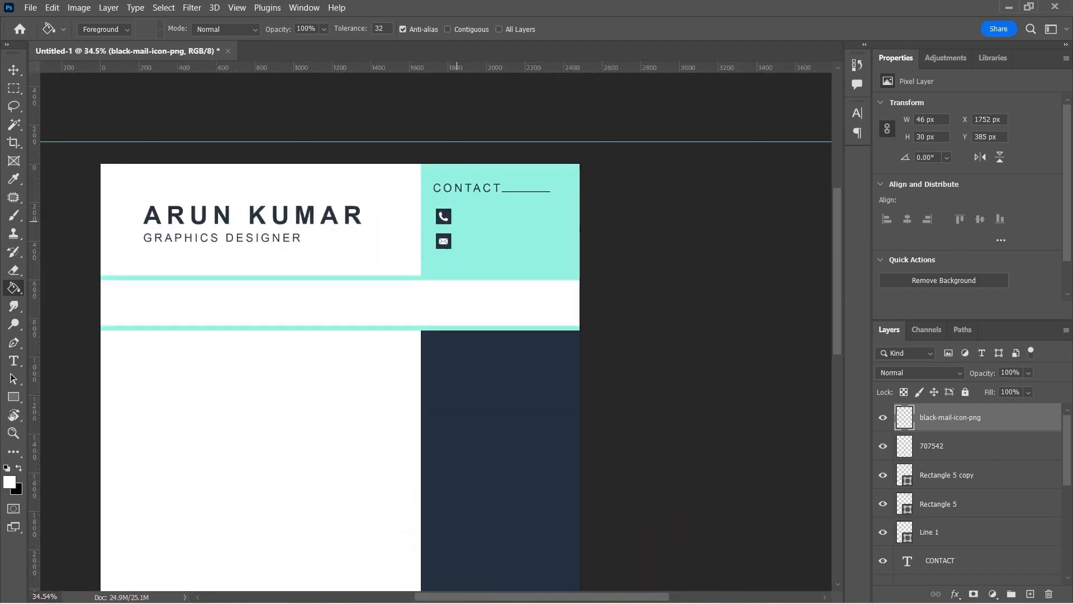
pyautogui.scroll(5, 457, 222)
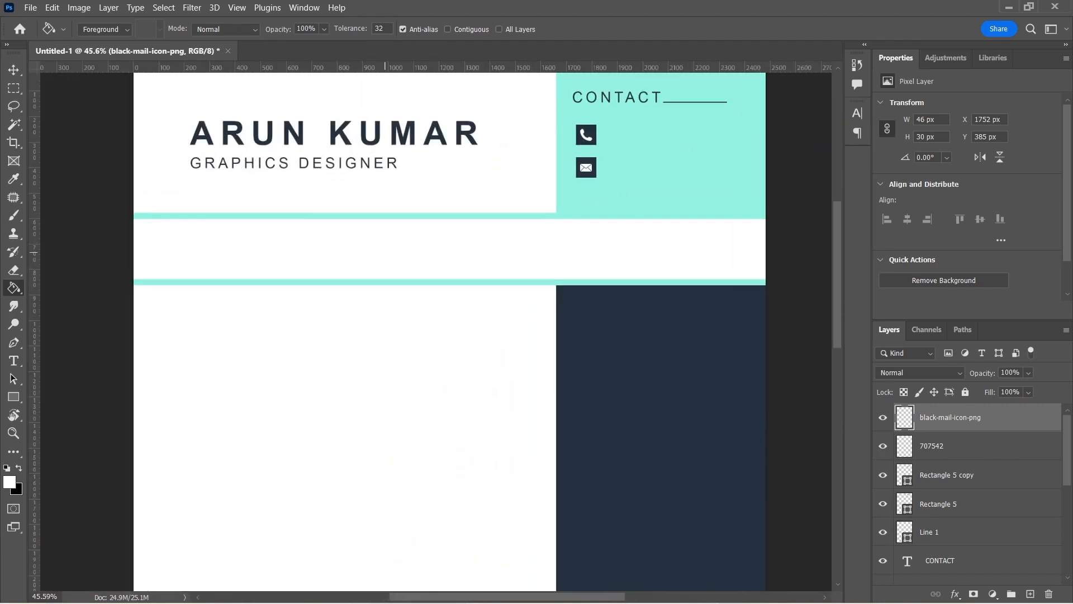
pyautogui.press('v')
pyautogui.click(476, 592)
pyautogui.moveTo(800, 240); pyautogui.dragTo(338, 308)
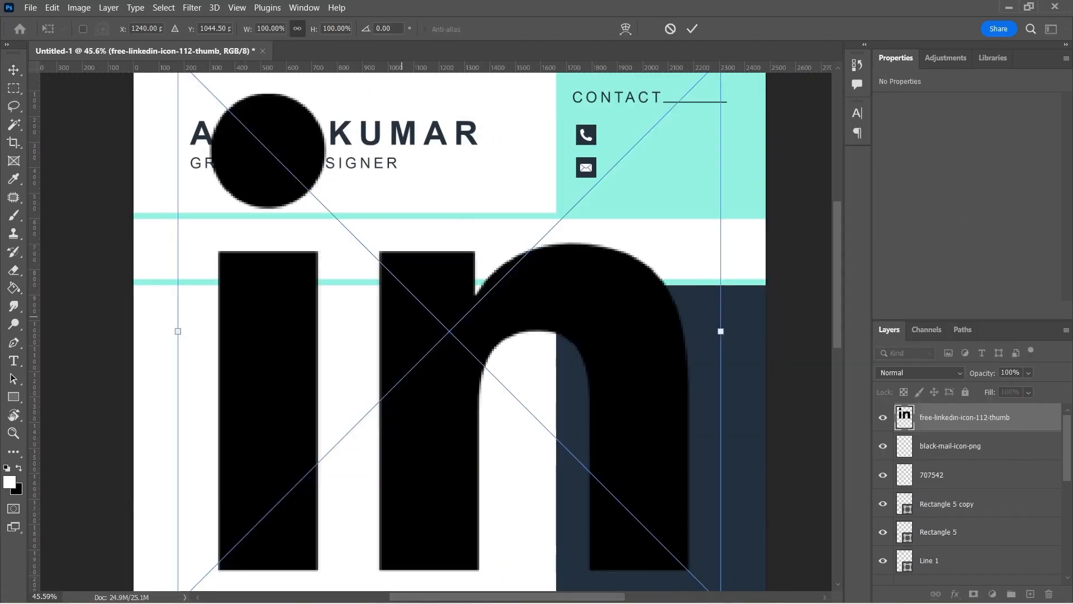
# Step: Scale the LinkedIn icon to about 27.05% and move it over the left part of the white strip
pyautogui.scroll(-4, 402, 317)
pyautogui.scroll(-1, 410, 325)
pyautogui.moveTo(600, 157); pyautogui.dragTo(354, 404)
pyautogui.scroll(6, 326, 430)
pyautogui.moveTo(311, 441); pyautogui.dragTo(325, 137)
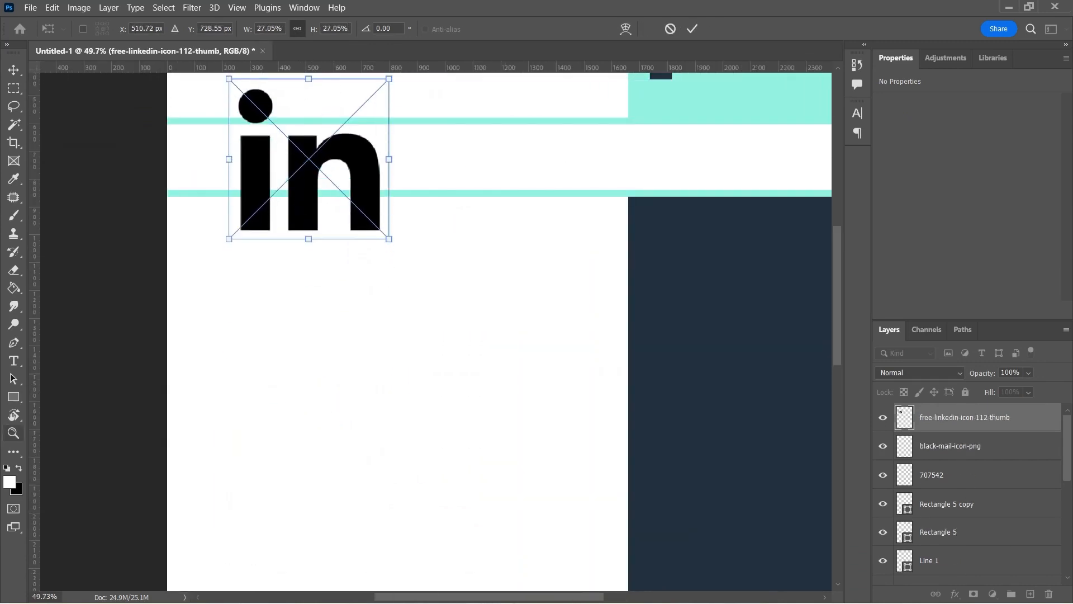
pyautogui.press('Return')
# Step: Select the LinkedIn icon's shape, fill it with the navy foreground color and clear the selection
pyautogui.press('w')
pyautogui.scroll(4, 311, 108)
pyautogui.keyDown('ctrl'); pyautogui.click(904, 417); pyautogui.keyUp('ctrl')
pyautogui.hotkey('alt', 'BackSpace')
pyautogui.hotkey('ctrl', 'd')
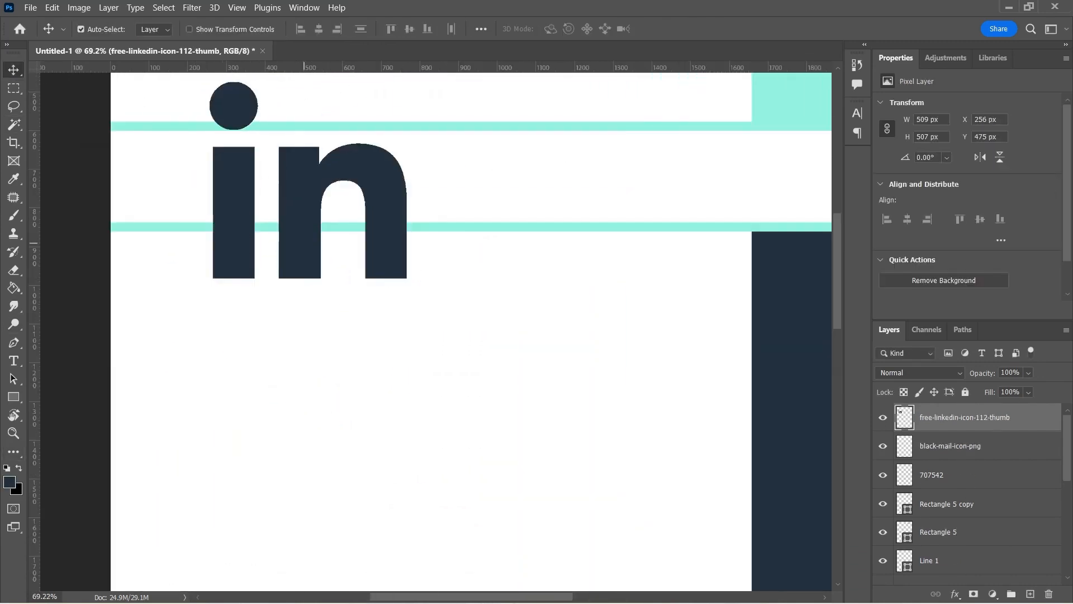
# Step: Shrink the navy LinkedIn icon to fit between the two mint divider strips near the page's left edge
pyautogui.hotkey('ctrl', 't')
pyautogui.moveTo(408, 80); pyautogui.dragTo(229, 171)
pyautogui.moveTo(252, 149)
pyautogui.mouseDown()
pyautogui.moveTo(236, 185)
pyautogui.moveTo(260, 199)
pyautogui.mouseUp()
pyautogui.press('Return')
# Step: Draw a square of about 152 px around the LinkedIn icon, layer it behind the icon and remove its fill
pyautogui.press('u')
pyautogui.moveTo(945, 418); pyautogui.dragTo(945, 457)
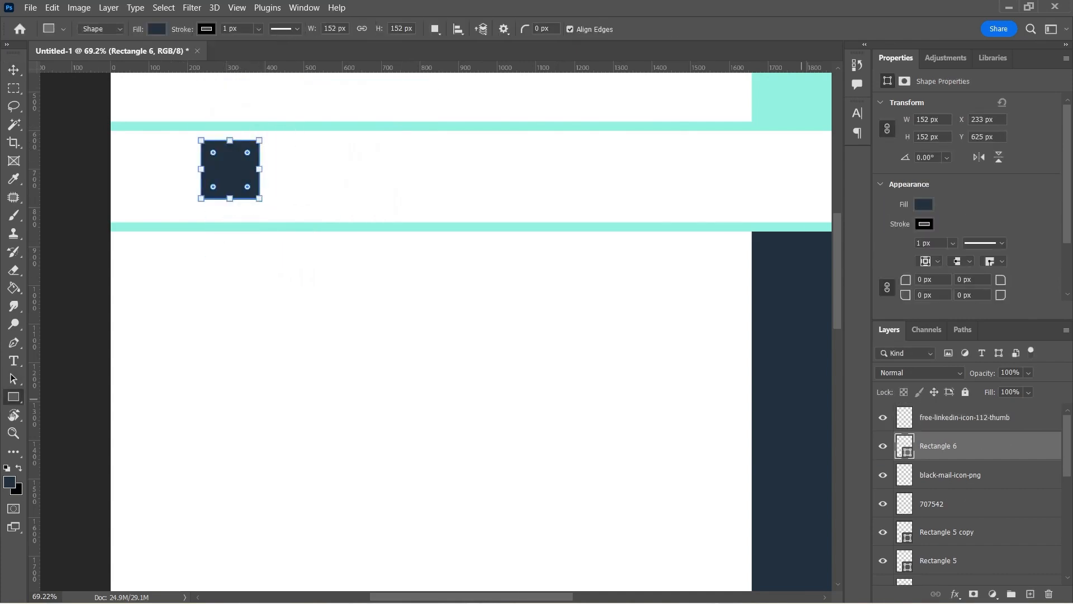
pyautogui.hotkey('ctrl', 'z')
pyautogui.click(924, 204)
pyautogui.click(886, 232)
# Step: Color the square frame's outline with the navy sampled from the side block and set its stroke to 1.5 px
pyautogui.click(924, 224)
pyautogui.click(1056, 250)
pyautogui.click(791, 381)
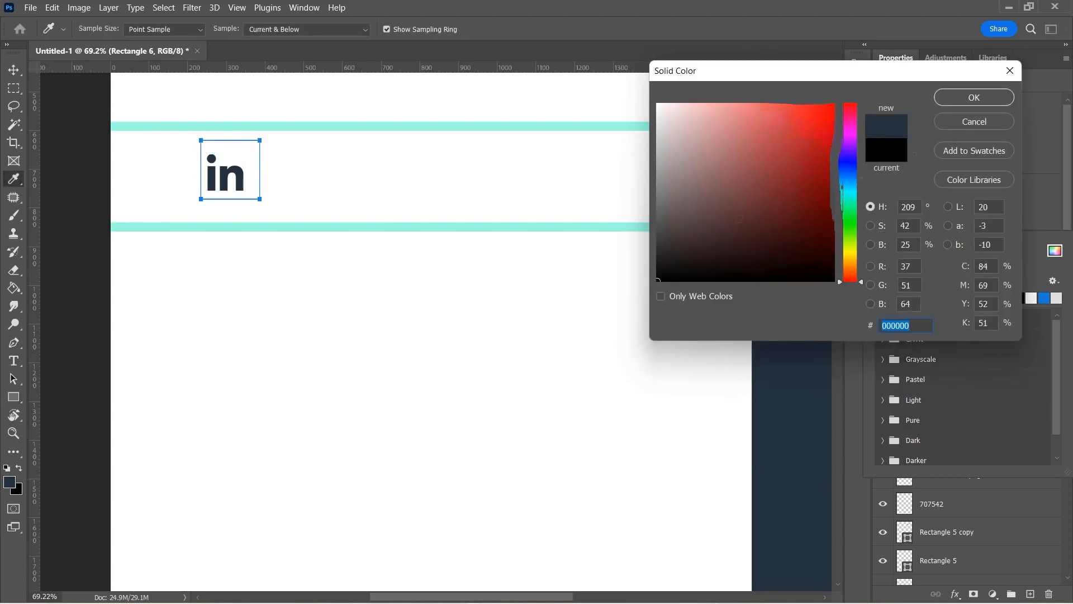
pyautogui.click(974, 98)
pyautogui.doubleClick(930, 243)
pyautogui.write('1v')
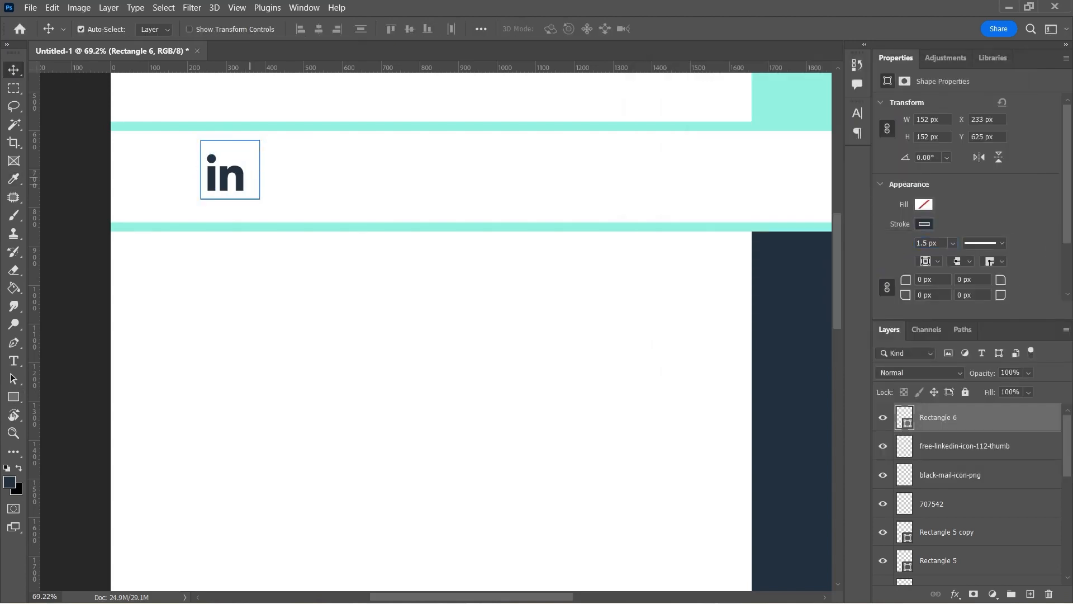
# Step: Center the square frame around the LinkedIn icon and set its stroke width to 3 px
pyautogui.click(208, 146)
pyautogui.scroll(5, 207, 146)
pyautogui.moveTo(244, 126); pyautogui.dragTo(227, 139)
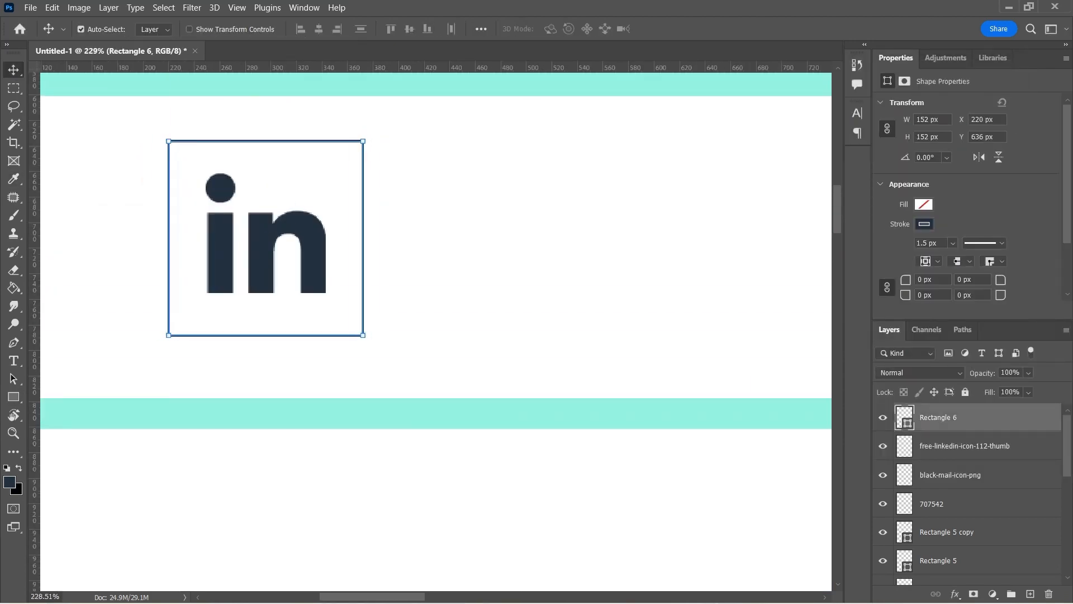
pyautogui.doubleClick(928, 242)
pyautogui.write('3')
pyautogui.press('Return')
pyautogui.click(386, 217)
# Step: Scale the LinkedIn icon and its frame together until the frame is about 89 px wide
pyautogui.scroll(-6, 336, 219)
pyautogui.scroll(3, 283, 239)
pyautogui.click(283, 239)
pyautogui.keyDown('shift'); pyautogui.click(311, 228); pyautogui.keyUp('shift')
pyautogui.hotkey('ctrl', 't')
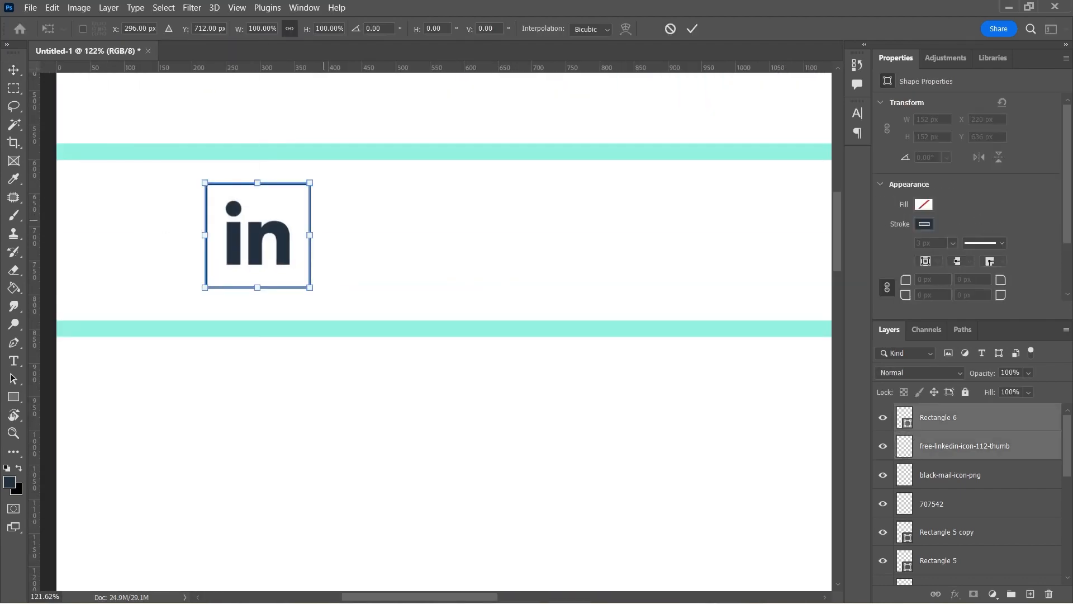
pyautogui.moveTo(311, 184); pyautogui.dragTo(258, 239)
pyautogui.press('Return')
pyautogui.scroll(-8, 283, 213)
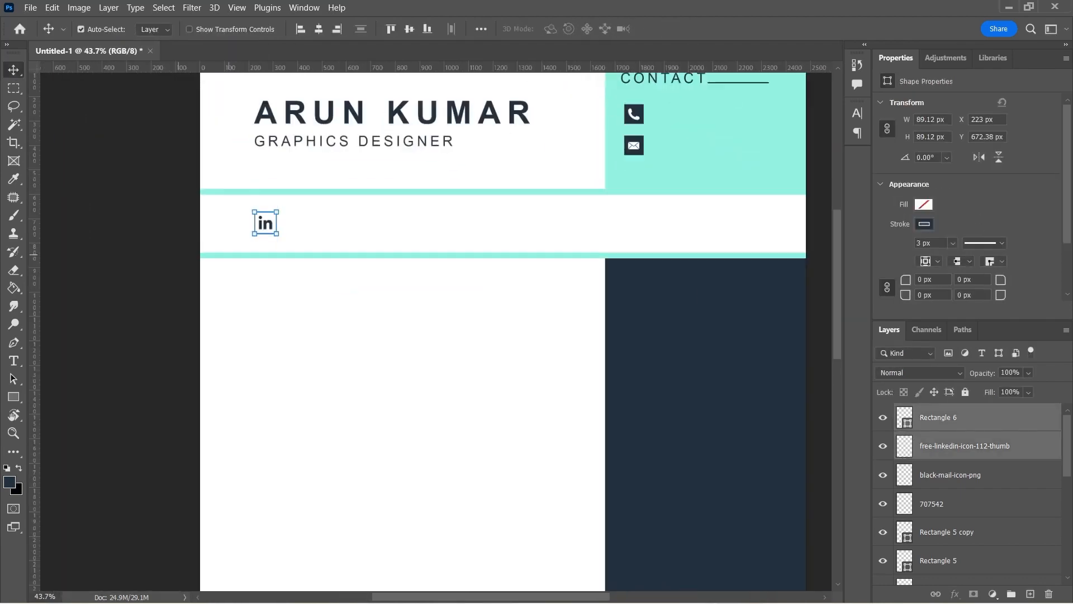
pyautogui.scroll(3, 347, 202)
pyautogui.click(252, 230)
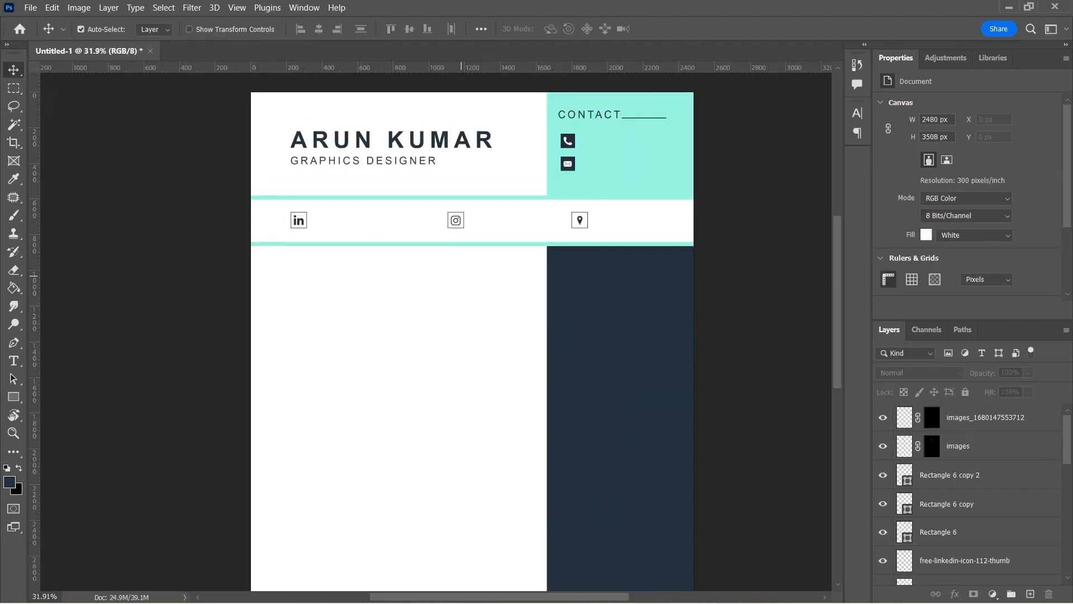
# Step: Duplicate the job title into the white strip, shrink it to 7.9 pt and place copies beside the LinkedIn and Instagram icons
pyautogui.scroll(7, 359, 162)
pyautogui.click(359, 145)
pyautogui.moveTo(358, 144); pyautogui.dragTo(363, 197)
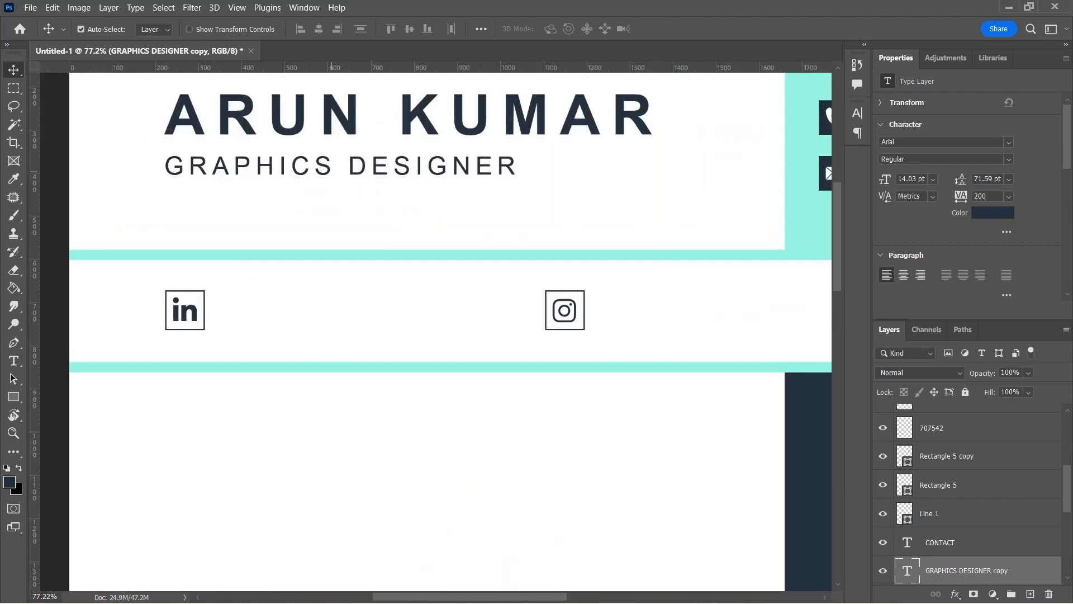
pyautogui.moveTo(331, 171); pyautogui.dragTo(338, 317)
pyautogui.hotkey('ctrl', 't')
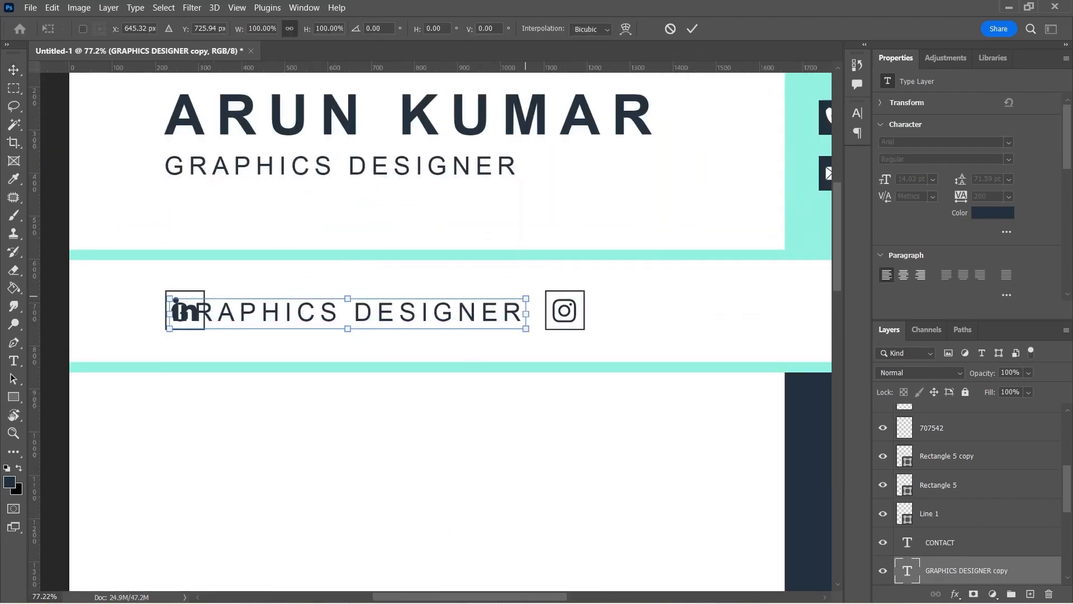
pyautogui.moveTo(525, 328); pyautogui.dragTo(368, 314)
pyautogui.moveTo(317, 304); pyautogui.dragTo(717, 311)
pyautogui.press('Return')
# Step: Replace the copied labels with the person's full name beside the LinkedIn icon and the street address beside the location pin
pyautogui.doubleClick(363, 312)
pyautogui.write('ARU')
pyautogui.click(667, 28)
pyautogui.press('v')
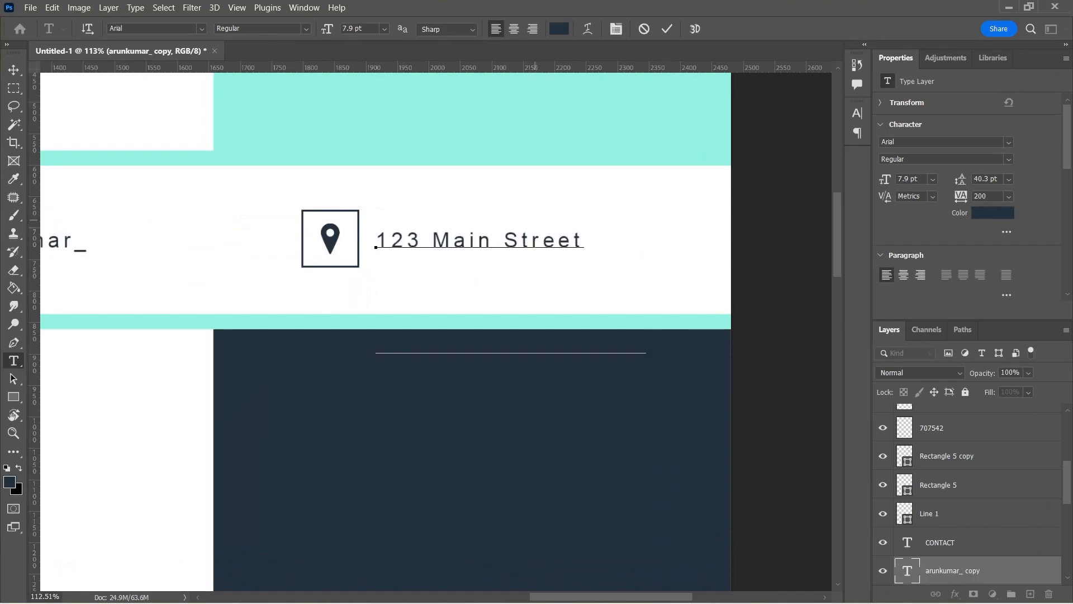
pyautogui.click(667, 29)
pyautogui.press('v')
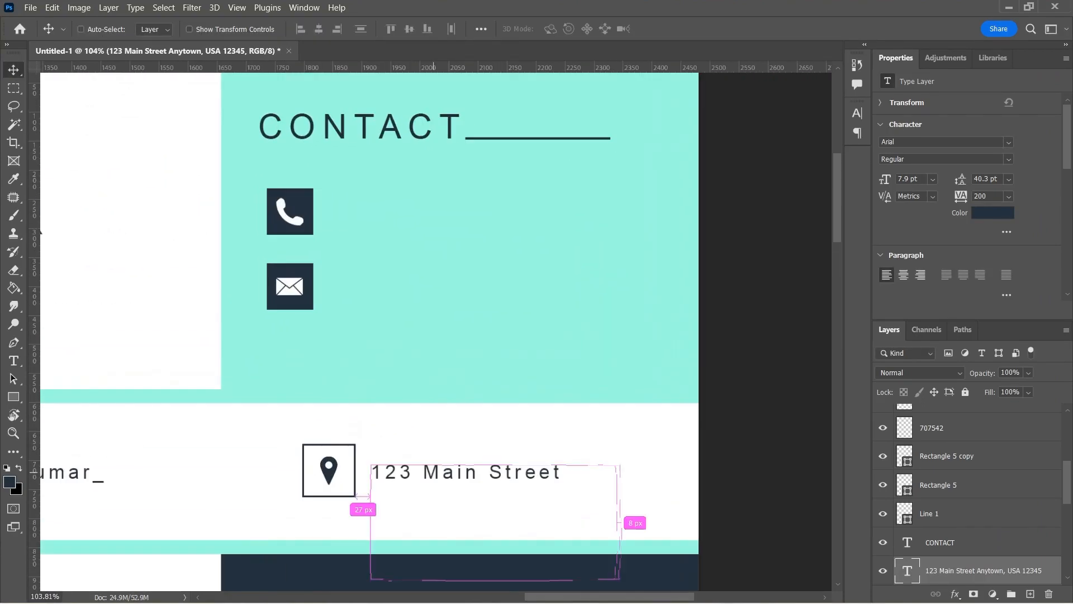
# Step: Copy the Instagram username label into the mint contact block beside the phone icon
pyautogui.keyDown('ctrl'); pyautogui.keyDown('alt'); pyautogui.click(67, 471); pyautogui.keyUp('alt'); pyautogui.keyUp('ctrl')
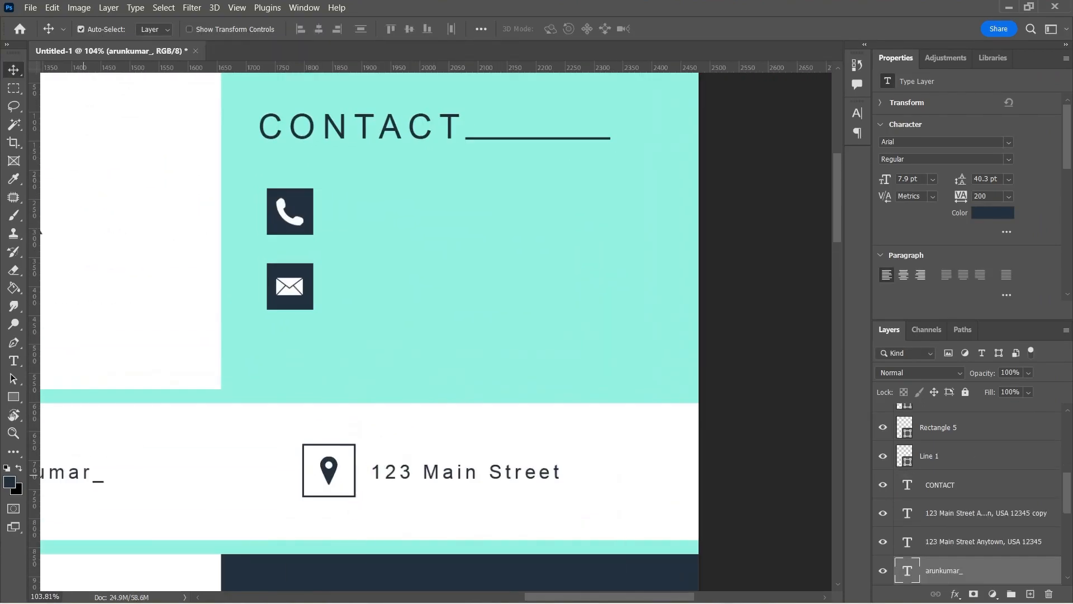
pyautogui.hotkey('ctrl', 'z')
pyautogui.moveTo(66, 471); pyautogui.dragTo(429, 215)
pyautogui.scroll(5, 422, 214)
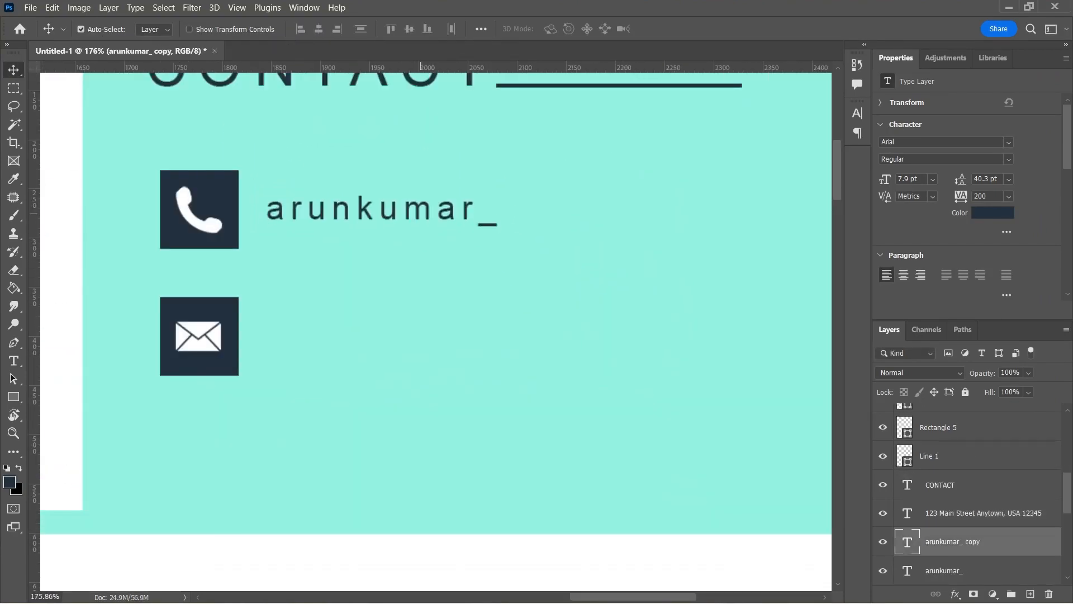
# Step: Replace the label beside the phone icon with the contact's phone number copied from the other window
pyautogui.doubleClick(421, 214)
pyautogui.press('BackSpace')
pyautogui.click(675, 589)
pyautogui.moveTo(122, 240); pyautogui.dragTo(202, 239)
pyautogui.hotkey('ctrl', 'c')
pyautogui.hotkey('alt', 'Tab')
pyautogui.hotkey('ctrl', 'v')
pyautogui.click(667, 28)
pyautogui.press('v')
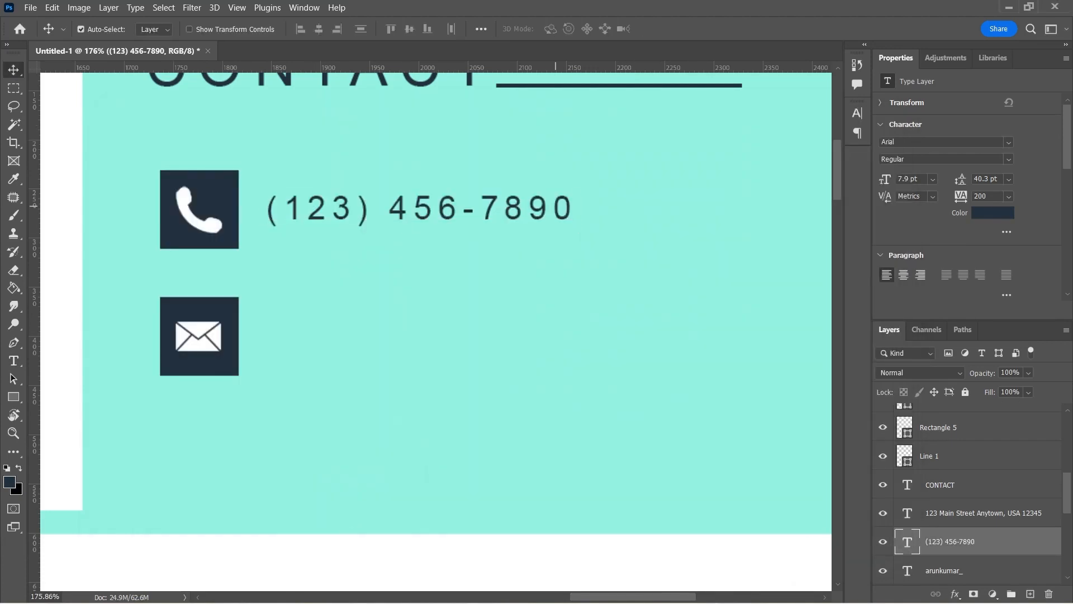
# Step: Duplicate the phone number label beside the mail icon and replace its text with the contact's e-mail address
pyautogui.moveTo(557, 206)
pyautogui.mouseDown()
pyautogui.moveTo(557, 331)
pyautogui.moveTo(554, 185)
pyautogui.mouseUp()
pyautogui.doubleClick(558, 331)
pyautogui.press('BackSpace')
pyautogui.write('arunkum')
pyautogui.hotkey('ctrl', 'Return')
pyautogui.press('v')
pyautogui.scroll(-8, 558, 331)
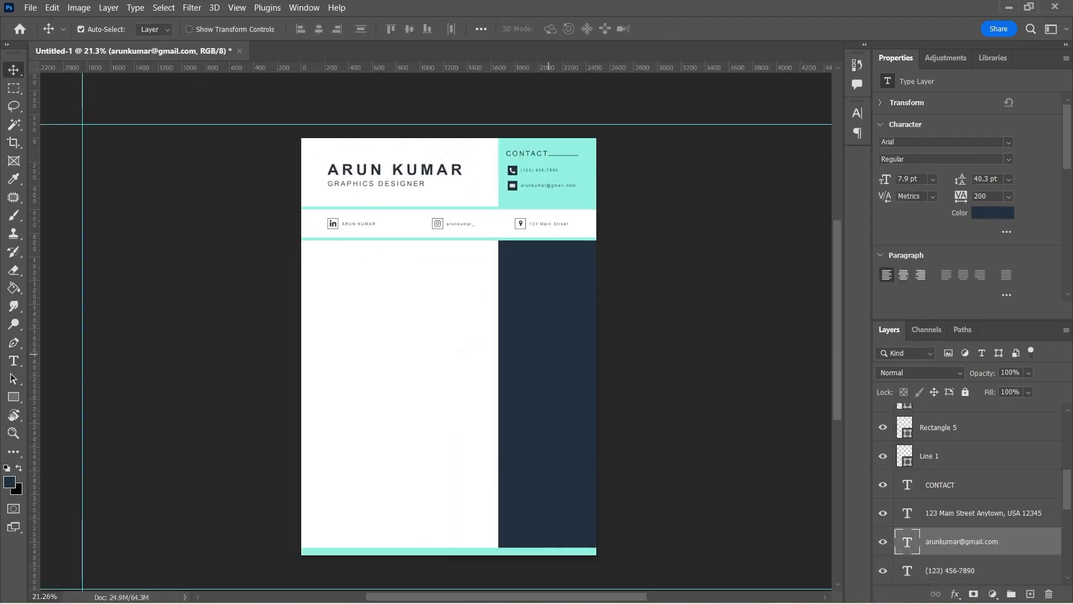
pyautogui.click(531, 155)
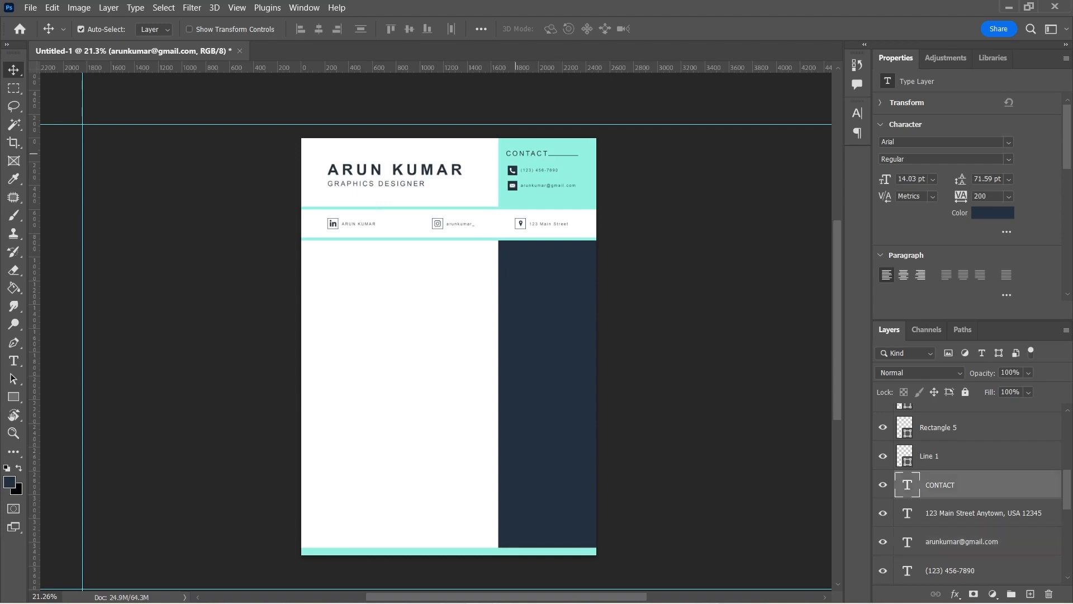
pyautogui.scroll(5, 532, 155)
pyautogui.moveTo(514, 148); pyautogui.dragTo(505, 212)
pyautogui.hotkey('ctrl', 'z')
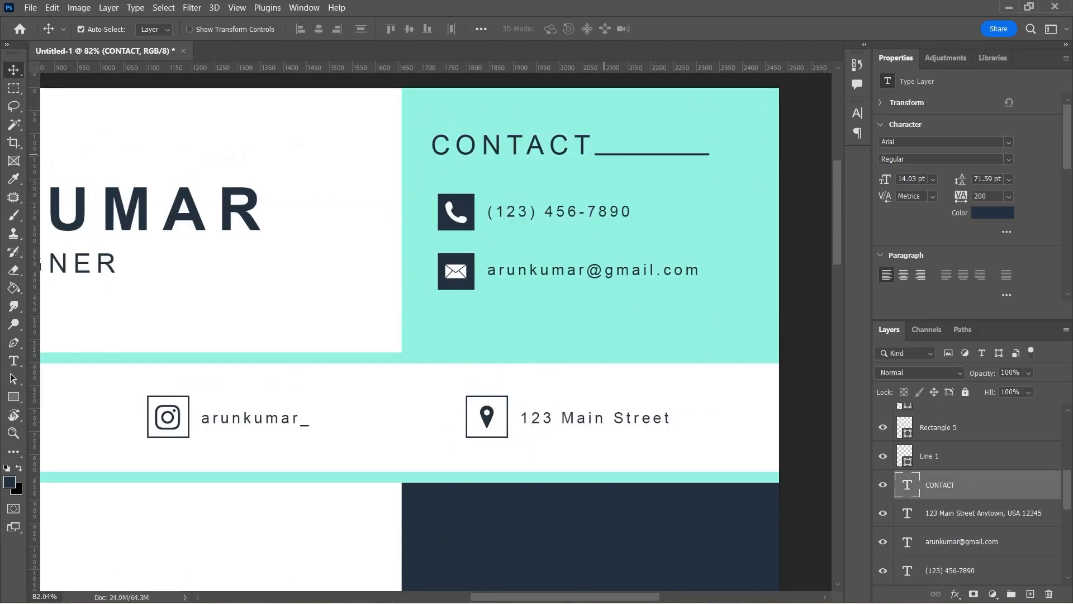
pyautogui.hotkey('ctrl', 'j')
pyautogui.moveTo(604, 154); pyautogui.dragTo(605, 243)
pyautogui.hotkey('ctrl', 'z')
# Step: Duplicate the CONTACT heading into the top of the navy block and set its text color to white (ffffff)
pyautogui.click(555, 153)
pyautogui.hotkey('ctrl', 'j')
pyautogui.moveTo(553, 153); pyautogui.dragTo(557, 487)
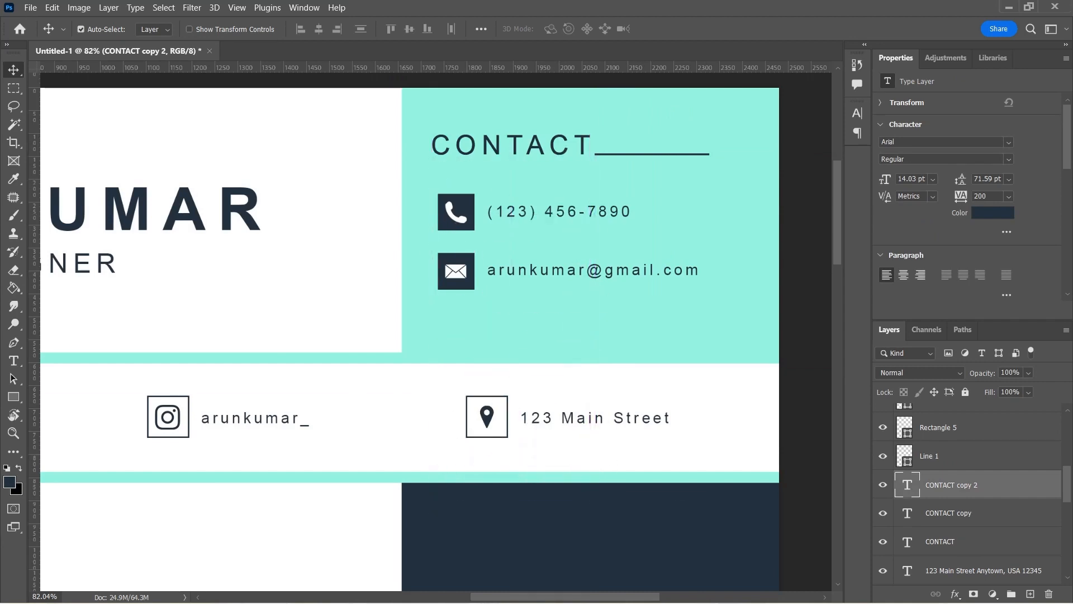
pyautogui.click(993, 212)
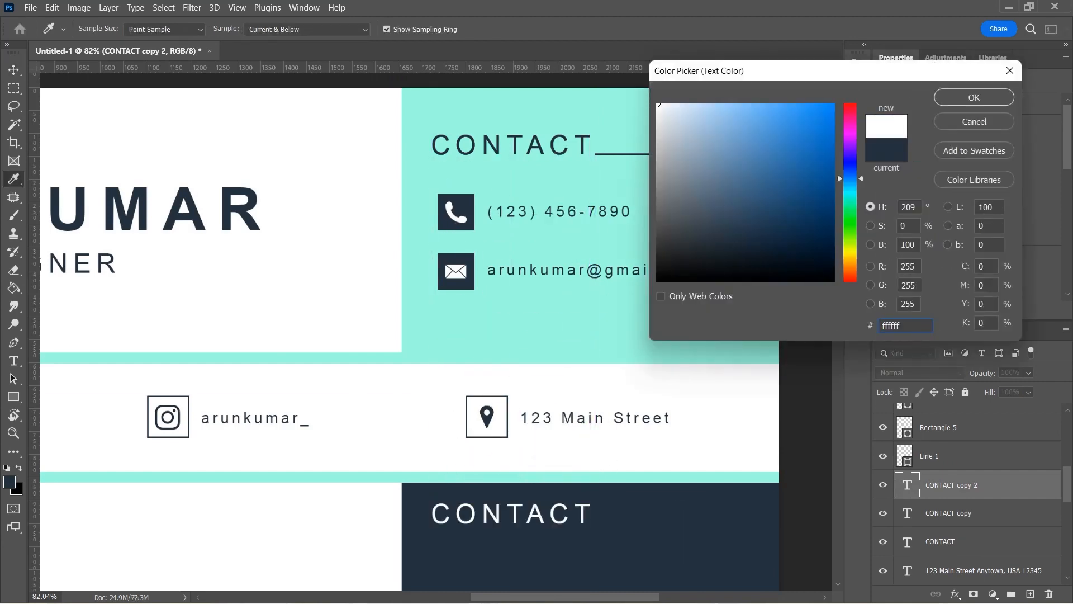
pyautogui.press('Return')
# Step: Move the white heading in the navy block down slightly and change its text to EDUCATION
pyautogui.scroll(-5, 532, 129)
pyautogui.scroll(7, 535, 292)
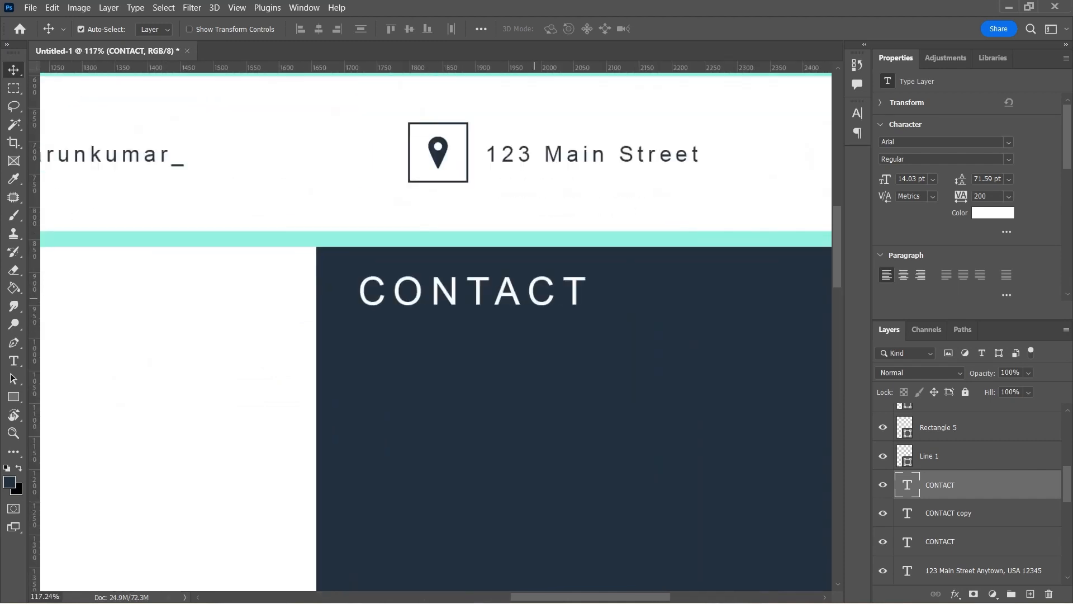
pyautogui.moveTo(545, 265); pyautogui.dragTo(545, 277)
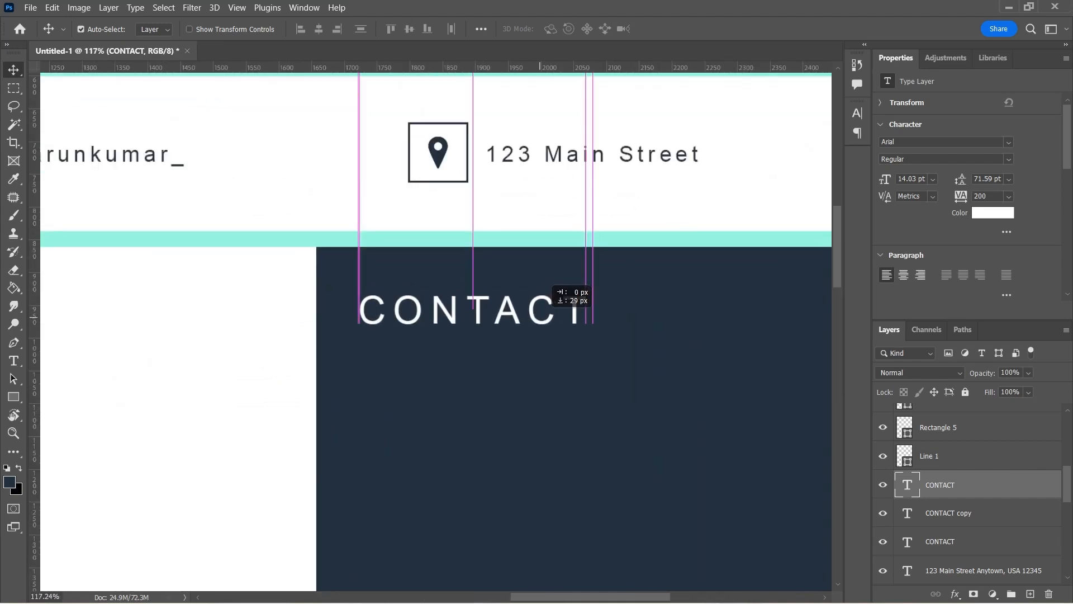
pyautogui.doubleClick(534, 321)
pyautogui.press('BackSpace')
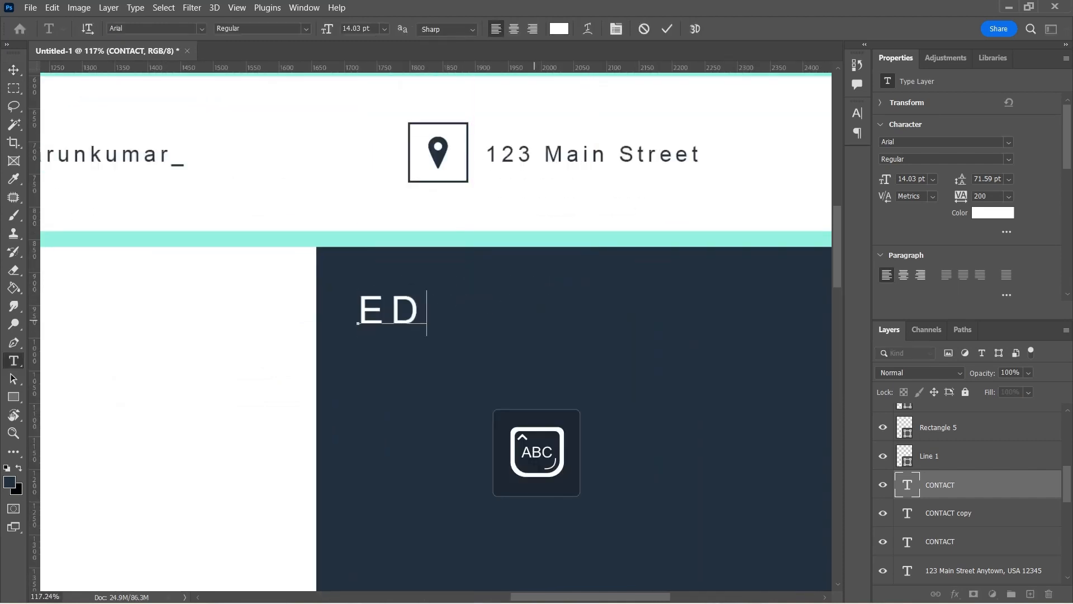
pyautogui.hotkey('ctrl', 'Return')
pyautogui.scroll(-7, 464, 335)
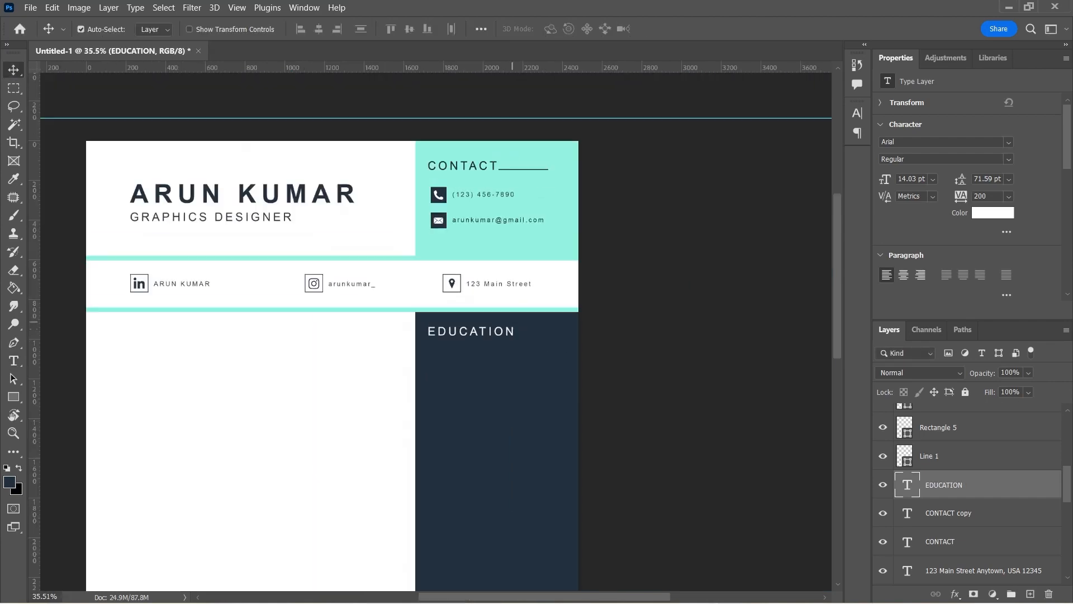
# Step: Duplicate the line beside the CONTACT heading and place the copy right after the EDUCATION heading
pyautogui.scroll(3, 534, 283)
pyautogui.click(526, 96)
pyautogui.press('j')
pyautogui.press('v')
pyautogui.scroll(5, 538, 87)
pyautogui.moveTo(580, 110); pyautogui.dragTo(655, 467)
# Step: Make the line beside EDUCATION white in fill and stroke, and shorten it to fit the navy block
pyautogui.click(924, 204)
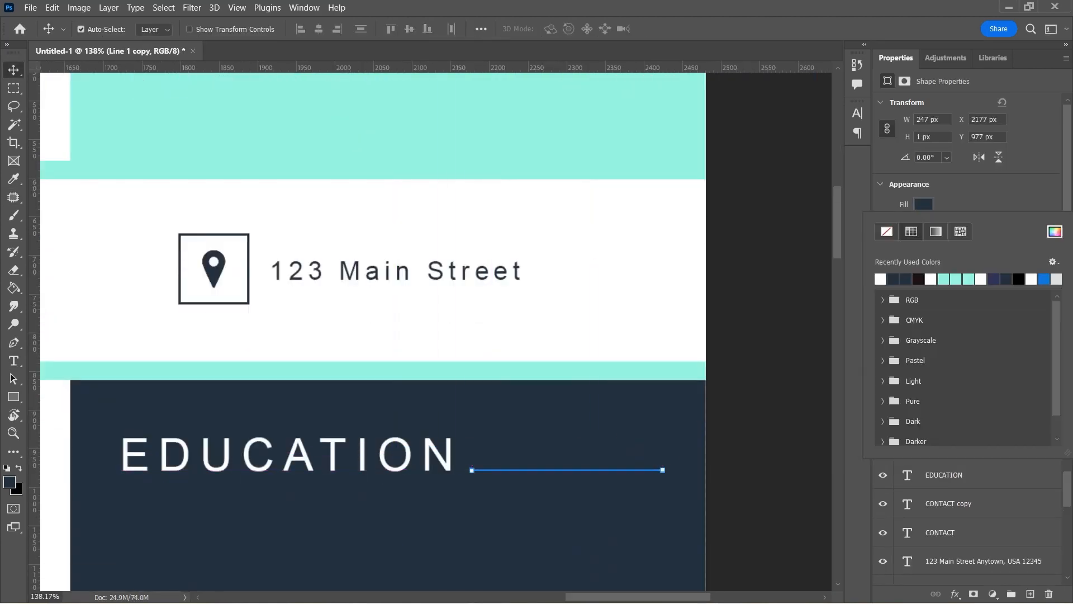
pyautogui.click(882, 279)
pyautogui.click(924, 225)
pyautogui.click(882, 298)
pyautogui.scroll(5, 649, 492)
pyautogui.hotkey('ctrl', 't')
pyautogui.moveTo(692, 412); pyautogui.dragTo(521, 411)
pyautogui.scroll(5, 435, 263)
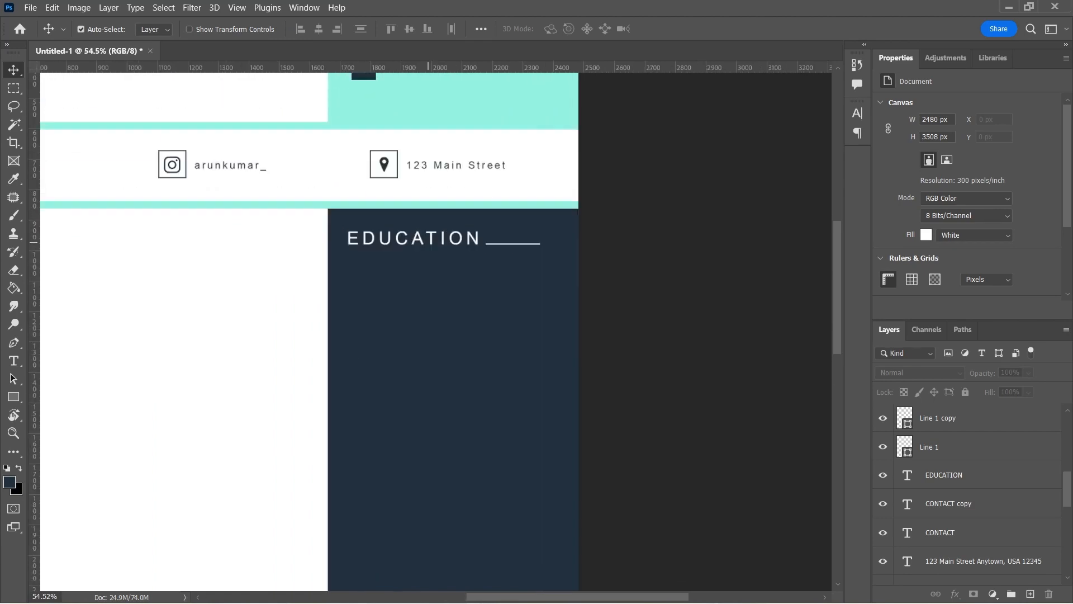
# Step: Duplicate the EDUCATION heading and its line lower in the navy block, and change the copied heading to SKILLS
pyautogui.moveTo(435, 237); pyautogui.dragTo(435, 481)
pyautogui.scroll(-4, 435, 302)
pyautogui.scroll(7, 438, 327)
pyautogui.doubleClick(436, 274)
pyautogui.write('SKILLS')
pyautogui.click(667, 29)
pyautogui.moveTo(509, 152); pyautogui.dragTo(459, 415)
# Step: Duplicate the SKILLS heading near the bottom of the navy block, leaving its text as it is
pyautogui.click(485, 184)
pyautogui.press('j')
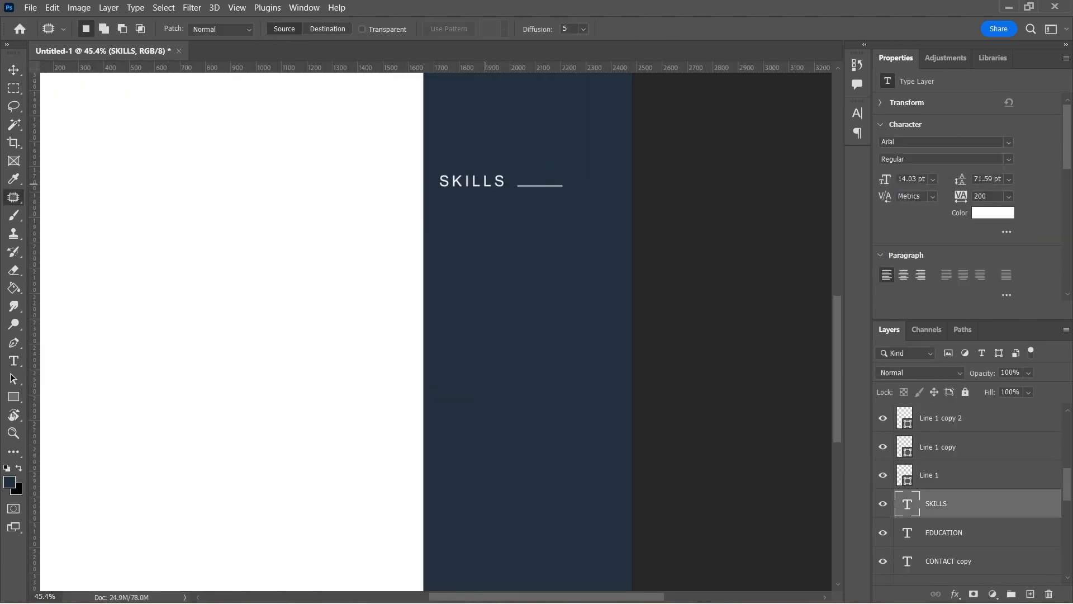
pyautogui.press('v')
pyautogui.moveTo(485, 184); pyautogui.dragTo(455, 380)
pyautogui.doubleClick(445, 378)
pyautogui.press('BackSpace')
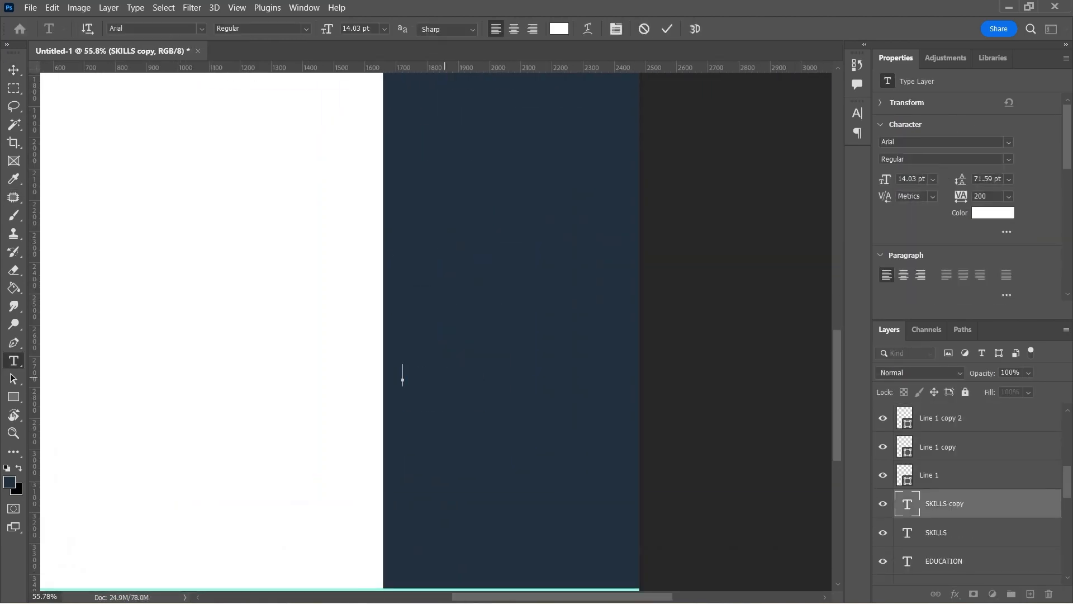
pyautogui.press('Escape')
# Step: Add a navy EMPLOYMENT HISTORY heading at the top of the white column from a copied heading
pyautogui.scroll(-5, 539, 347)
pyautogui.moveTo(626, 218); pyautogui.dragTo(498, 208)
pyautogui.scroll(6, 547, 224)
pyautogui.hotkey('ctrl', 'z')
pyautogui.scroll(-6, 499, 209)
pyautogui.click(993, 212)
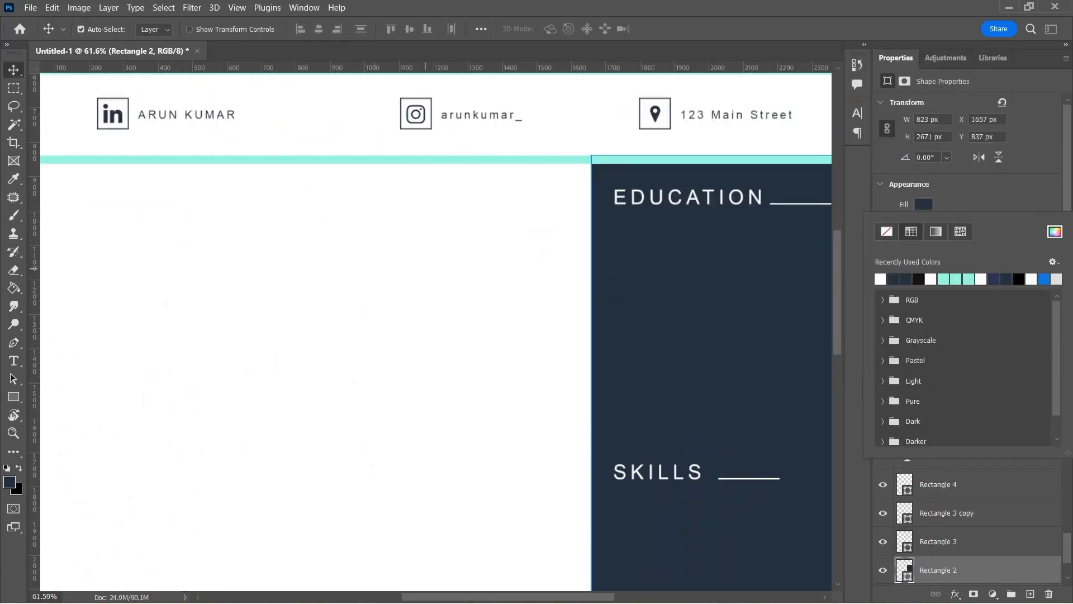
pyautogui.write('EMPLOYMENT HISTORY')
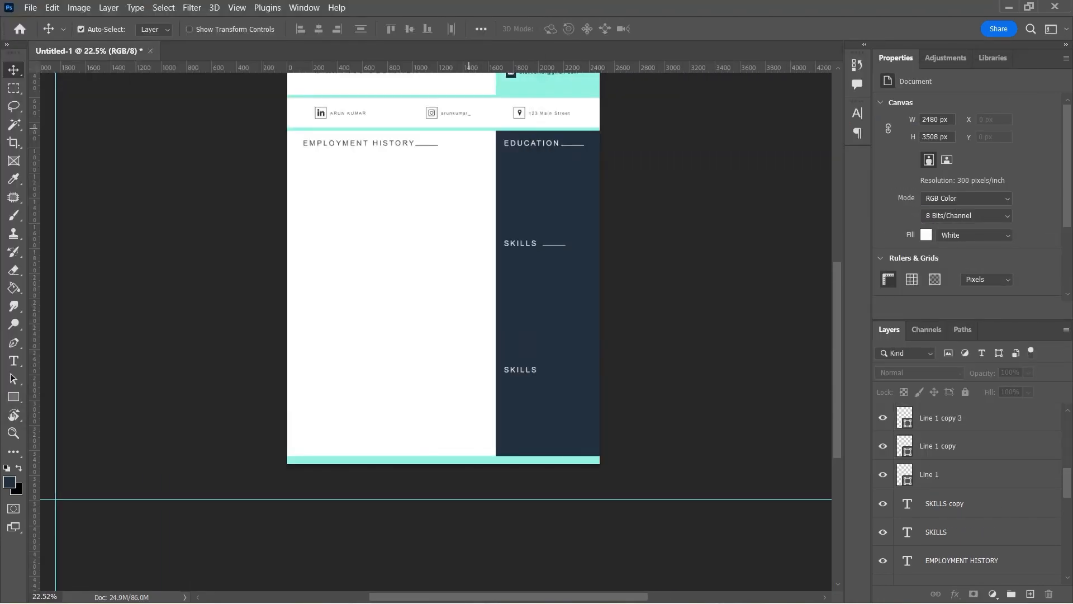
# Step: Duplicate the mint divider lower on the page, shorten it to fit within the white column and recolor it navy
pyautogui.moveTo(481, 130); pyautogui.dragTo(469, 378)
pyautogui.hotkey('ctrl', 't')
pyautogui.scroll(4, 514, 412)
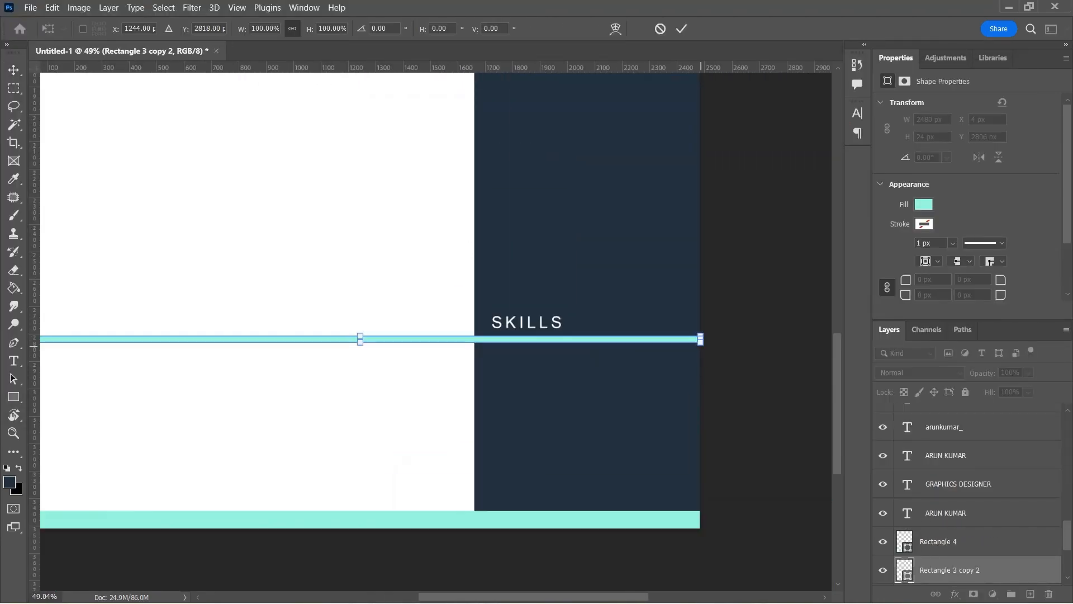
pyautogui.moveTo(702, 338); pyautogui.dragTo(440, 339)
pyautogui.moveTo(441, 259); pyautogui.dragTo(442, 271)
pyautogui.press('Return')
pyautogui.click(924, 205)
pyautogui.click(1056, 231)
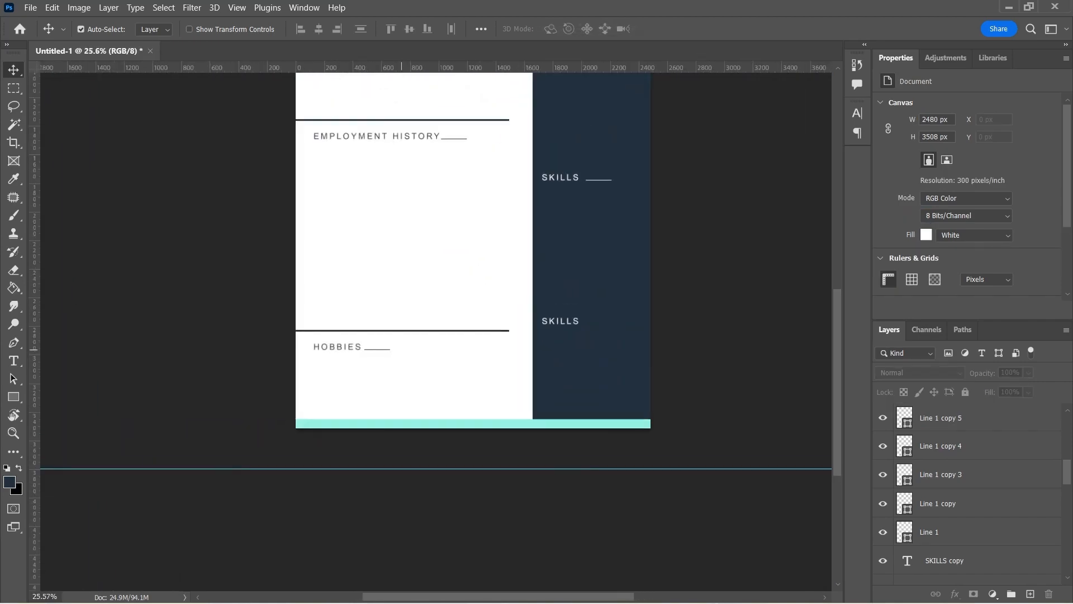
# Step: Place the hobbies-icon-png-16 image from the Uploaad folder onto the résumé page at its default size
pyautogui.moveTo(429, 587)
pyautogui.click(428, 522)
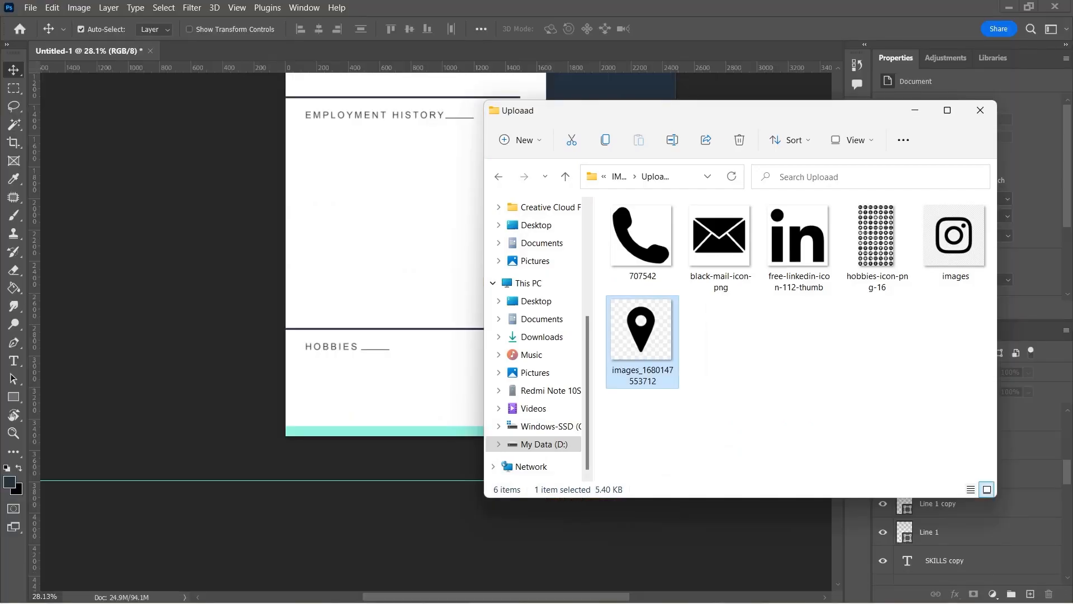
pyautogui.click(876, 235)
pyautogui.moveTo(876, 235); pyautogui.dragTo(482, 190)
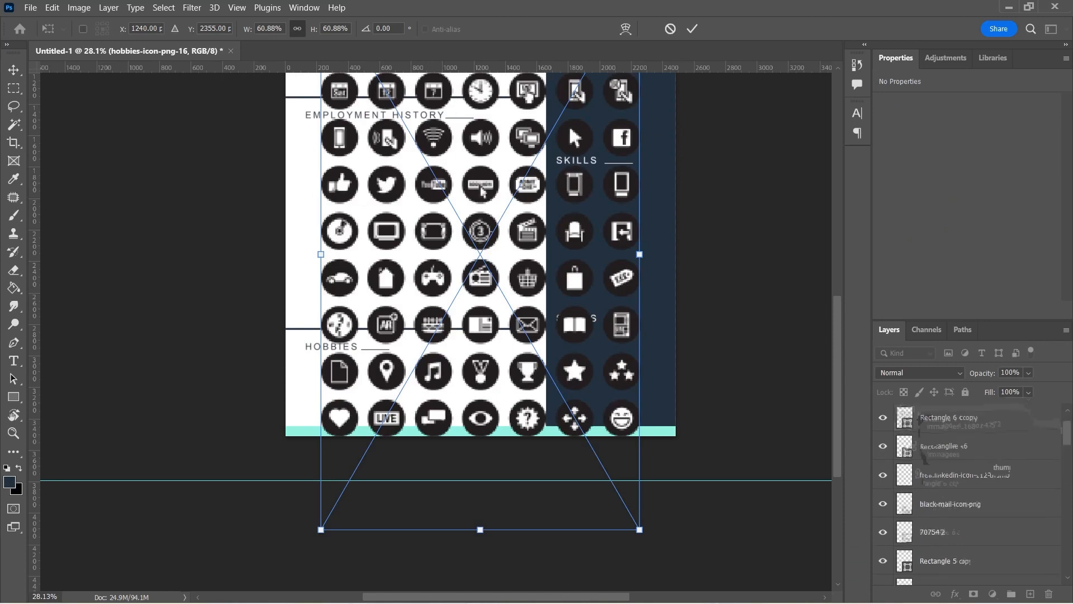
pyautogui.press('Return')
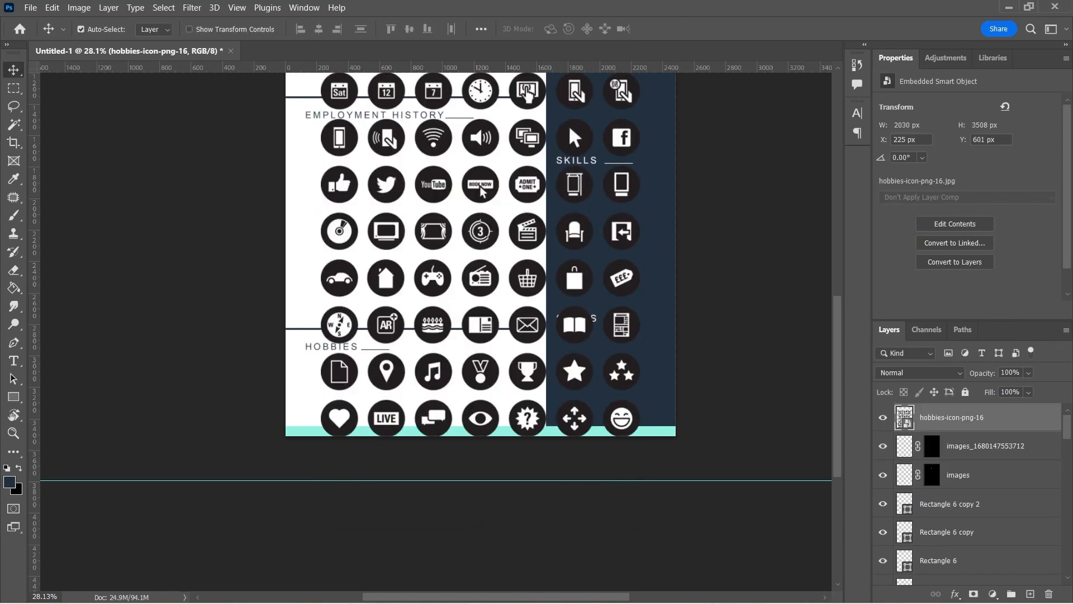
# Step: Duplicate the placed hobbies icon sheet twice
pyautogui.hotkey('ctrl', 'j')
pyautogui.hotkey('ctrl', 'j')
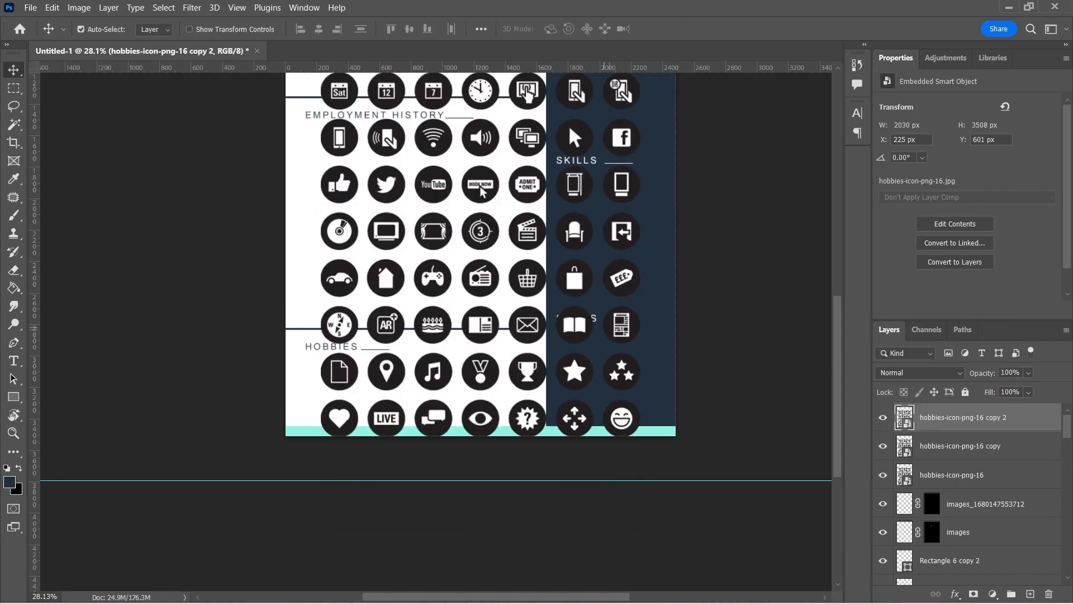
pyautogui.scroll(5, 433, 268)
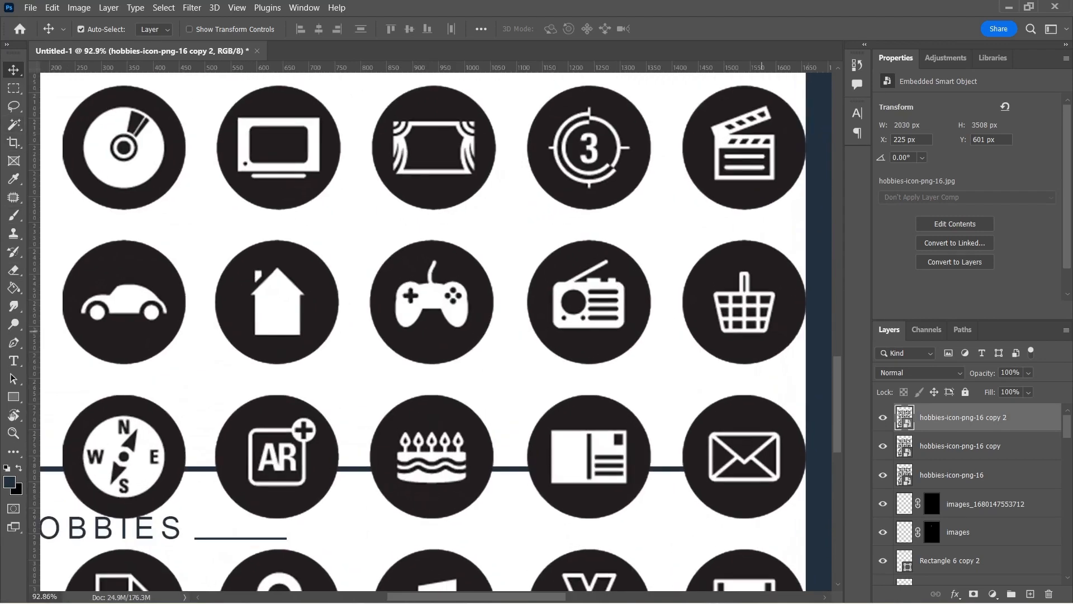
# Step: Mask the top hobbies icon sheet to a freehand lasso selection around the gamepad icon and hide the other two sheet layers
pyautogui.press('l')
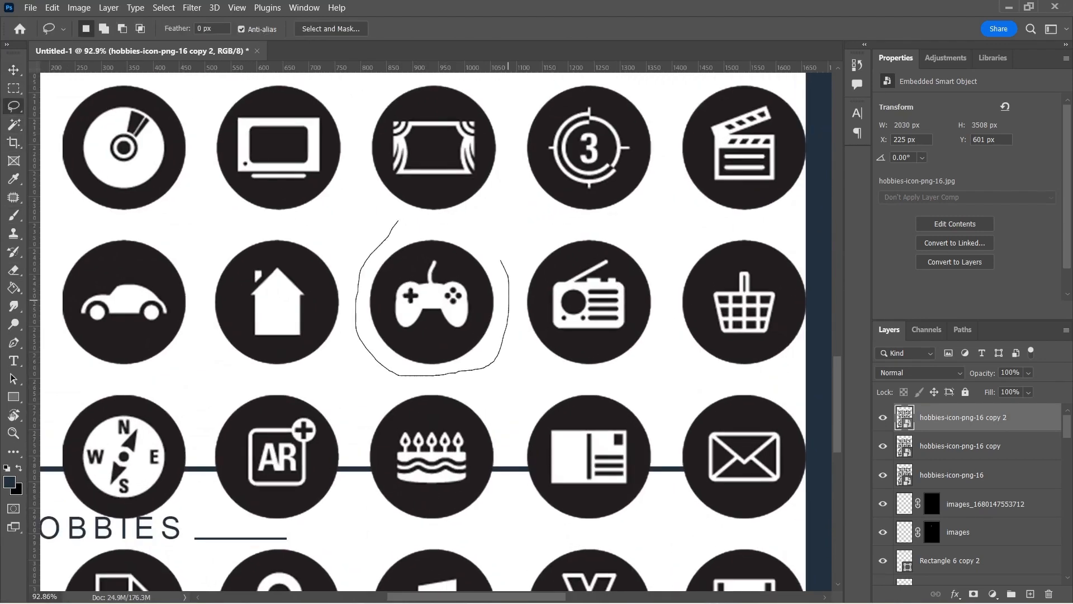
pyautogui.click(974, 594)
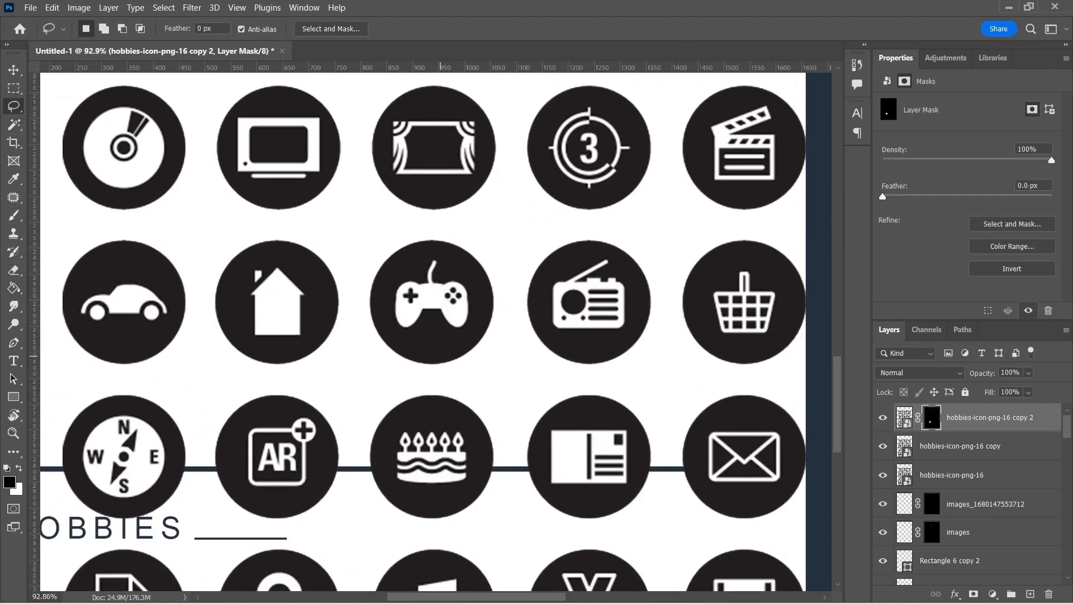
pyautogui.click(884, 447)
pyautogui.click(884, 475)
pyautogui.scroll(4, 463, 309)
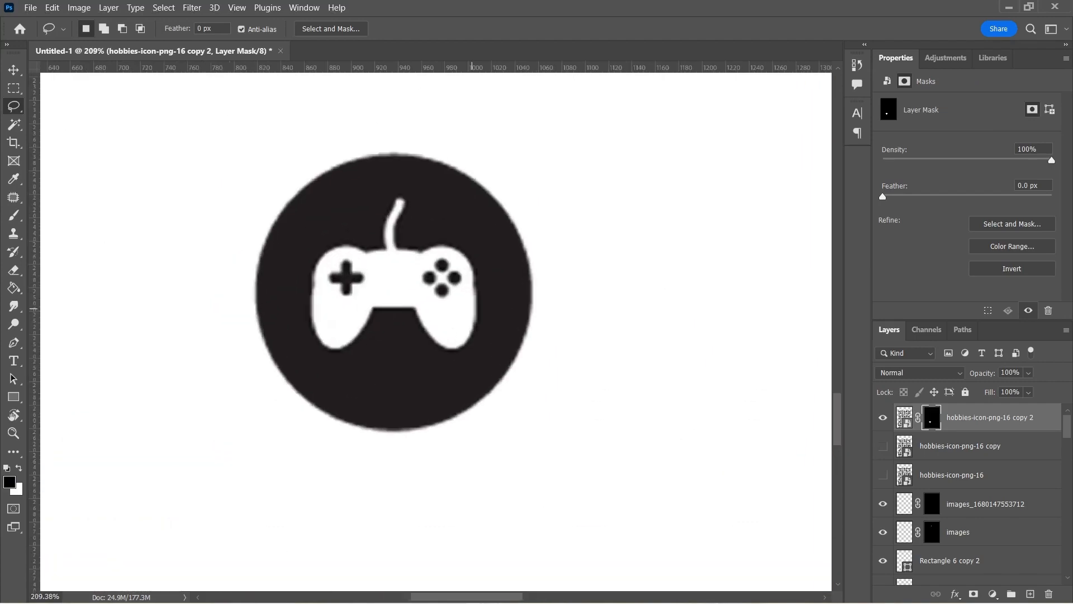
# Step: Isolate the gamepad icon's black disc with a contiguous Magic Wand selection at tolerance 32
pyautogui.press('w')
pyautogui.click(356, 229)
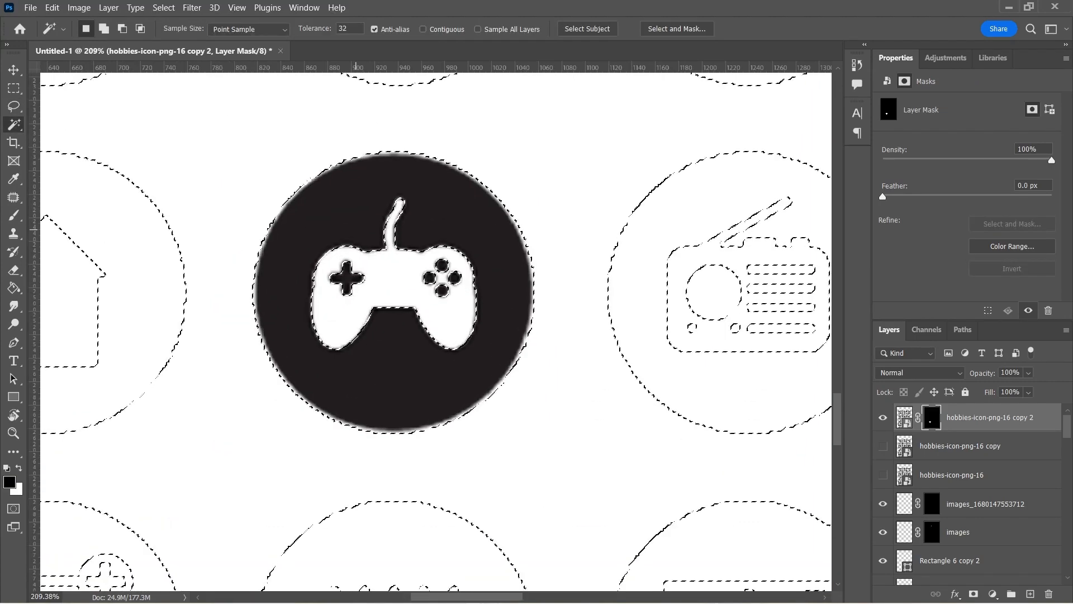
pyautogui.hotkey('ctrl', 'd')
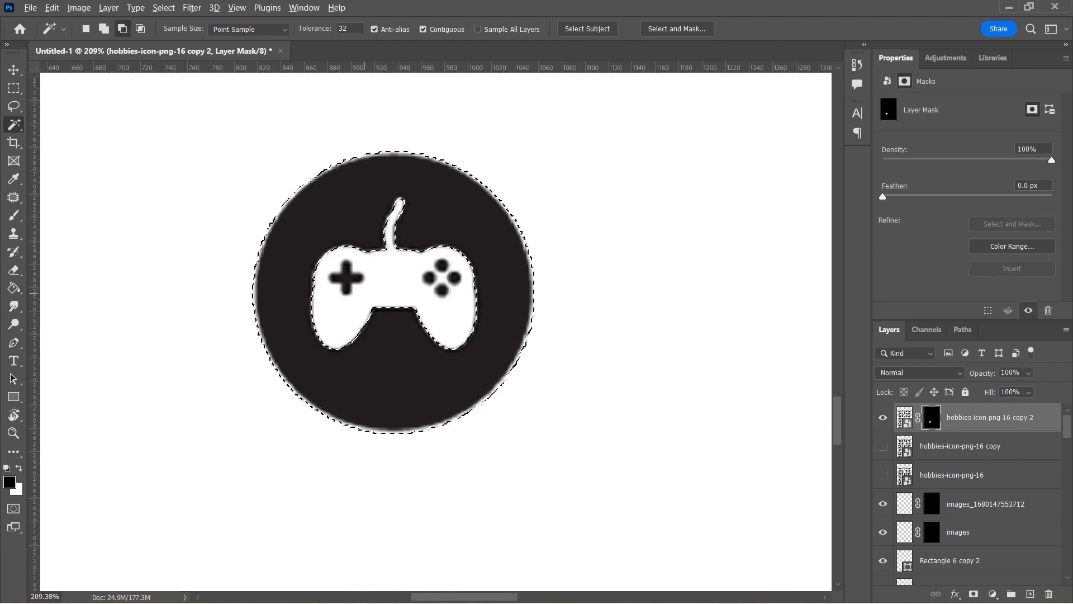
pyautogui.scroll(3, 364, 285)
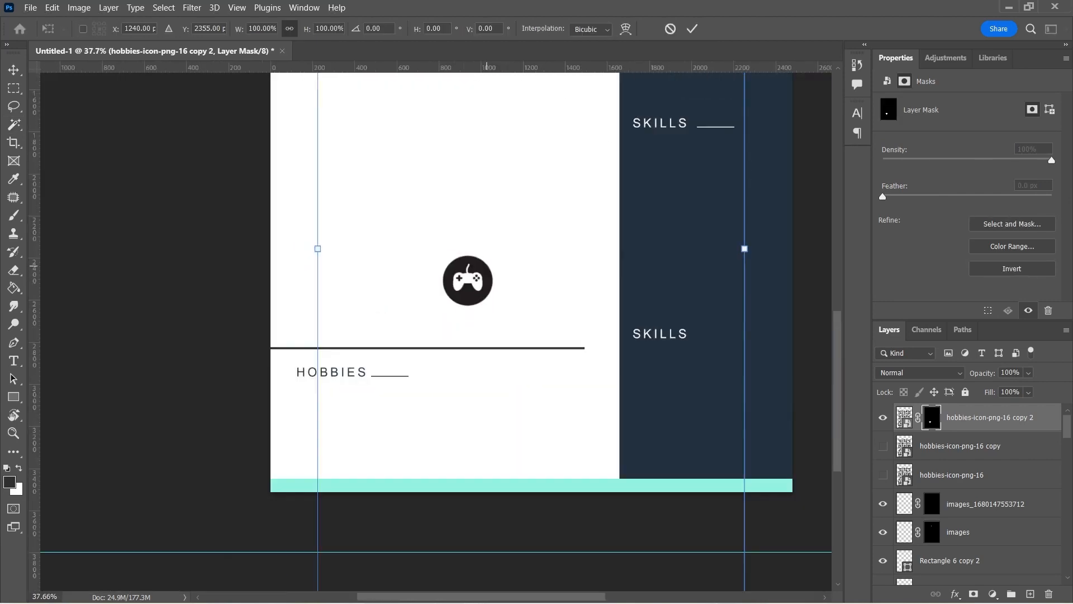
# Step: Scale the masked gamepad icon to about 62% and position it below the HOBBIES heading
pyautogui.moveTo(317, 248); pyautogui.dragTo(314, 409)
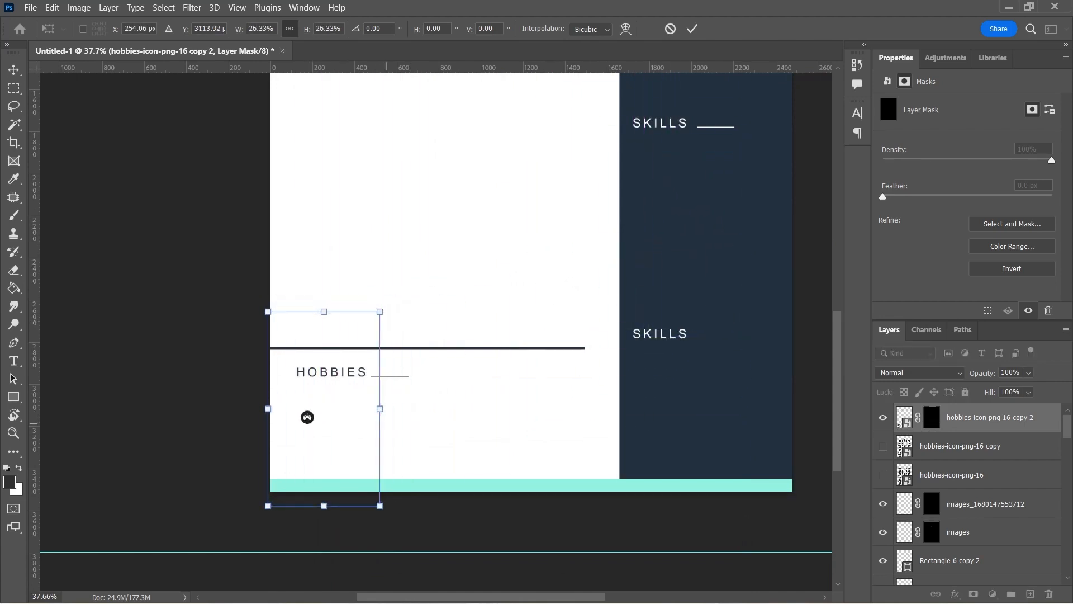
pyautogui.moveTo(380, 409); pyautogui.dragTo(532, 409)
pyautogui.moveTo(365, 394); pyautogui.dragTo(323, 389)
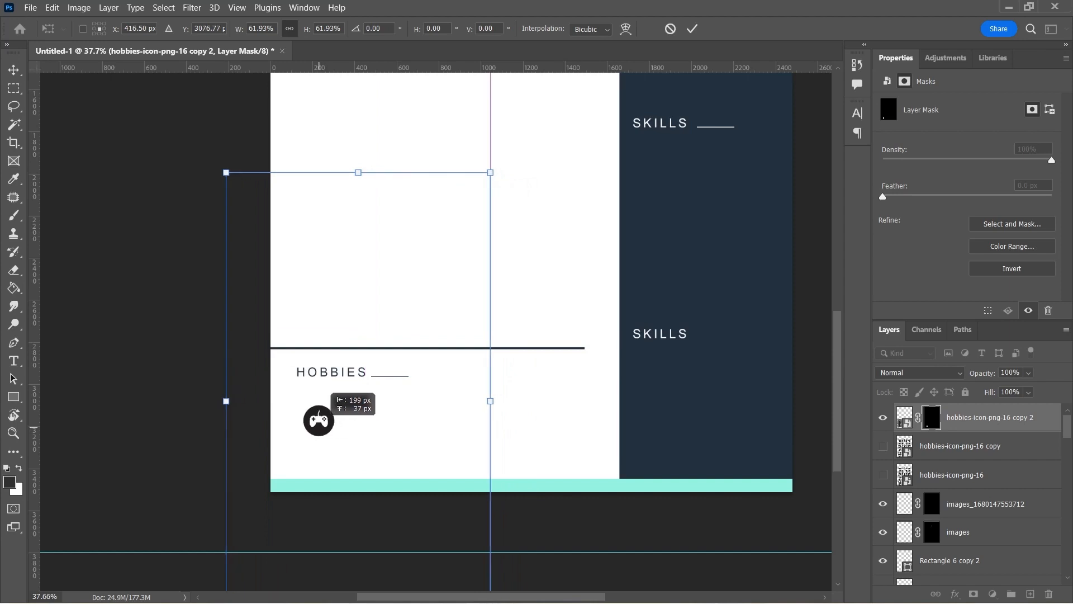
pyautogui.click(692, 28)
pyautogui.scroll(10, 330, 357)
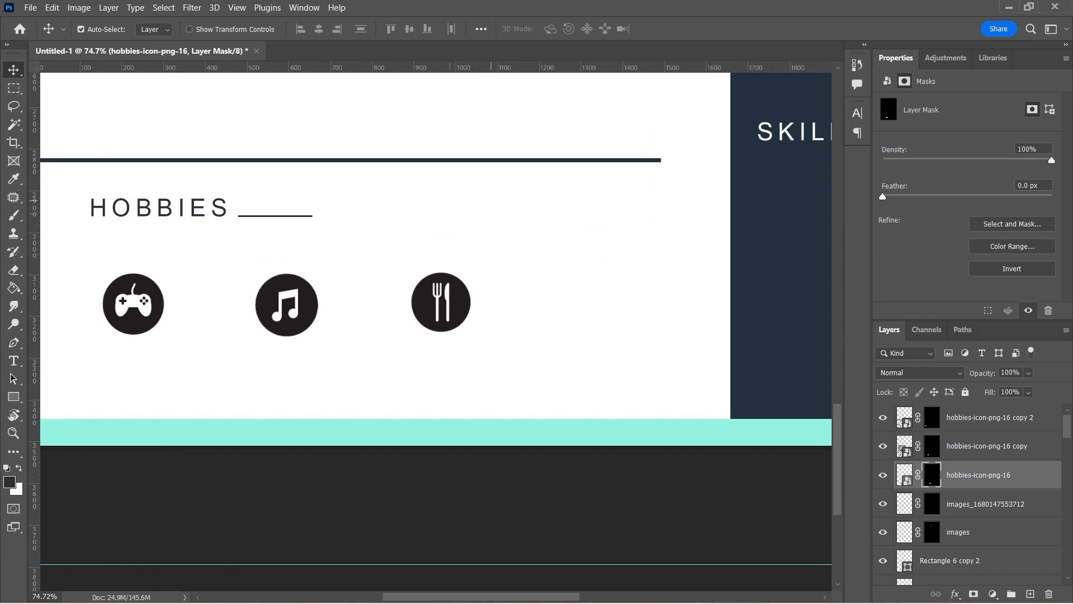
# Step: Save the document as RESUME in Photoshop format on the My Data (D:) drive
pyautogui.scroll(-16, 391, 264)
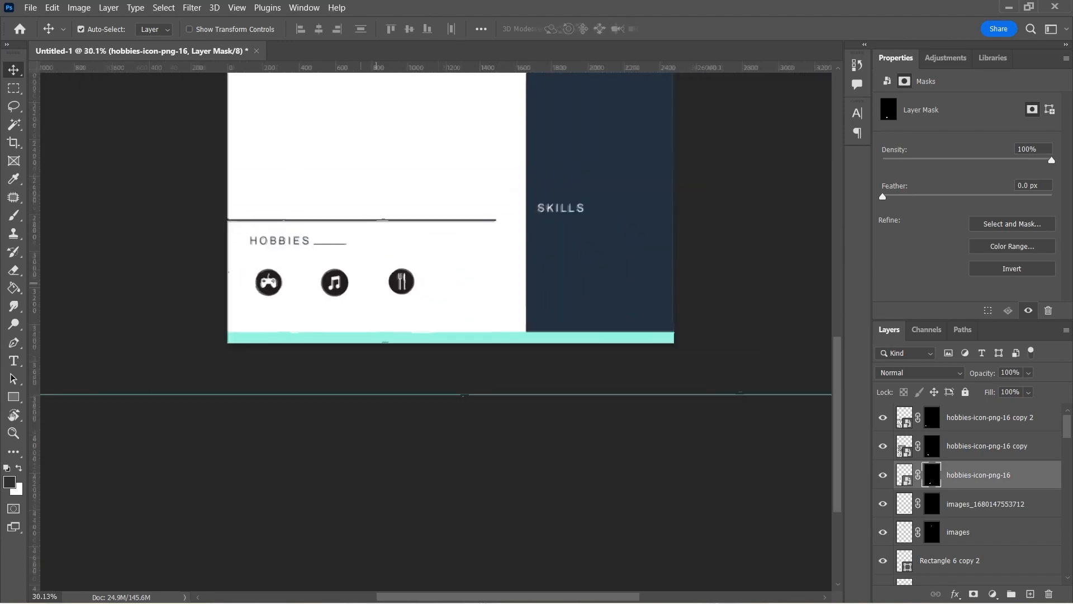
pyautogui.scroll(8, 408, 225)
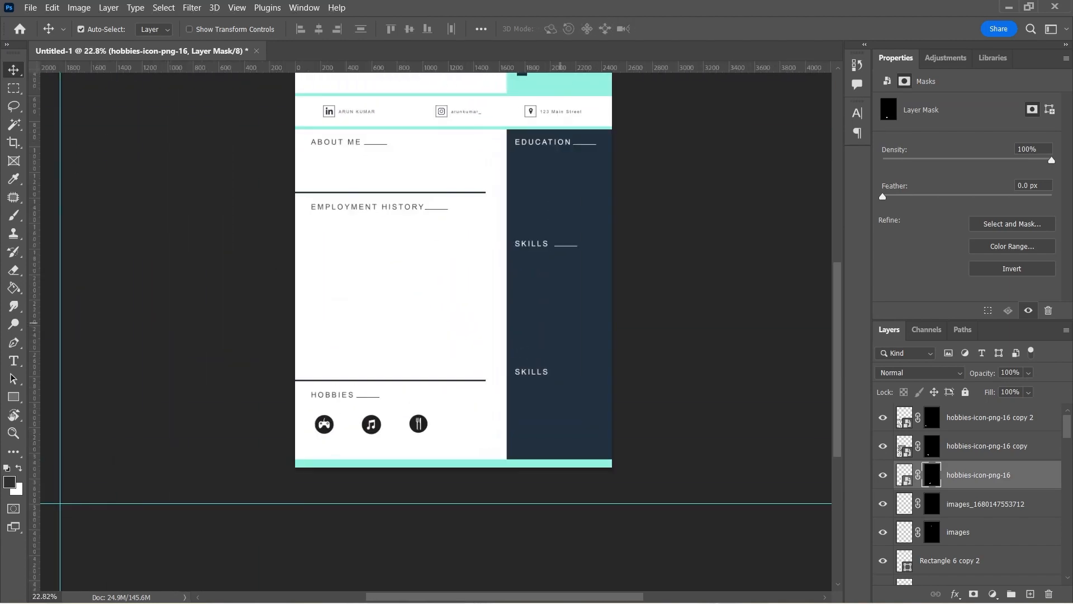
pyautogui.hotkey('ctrl', 's')
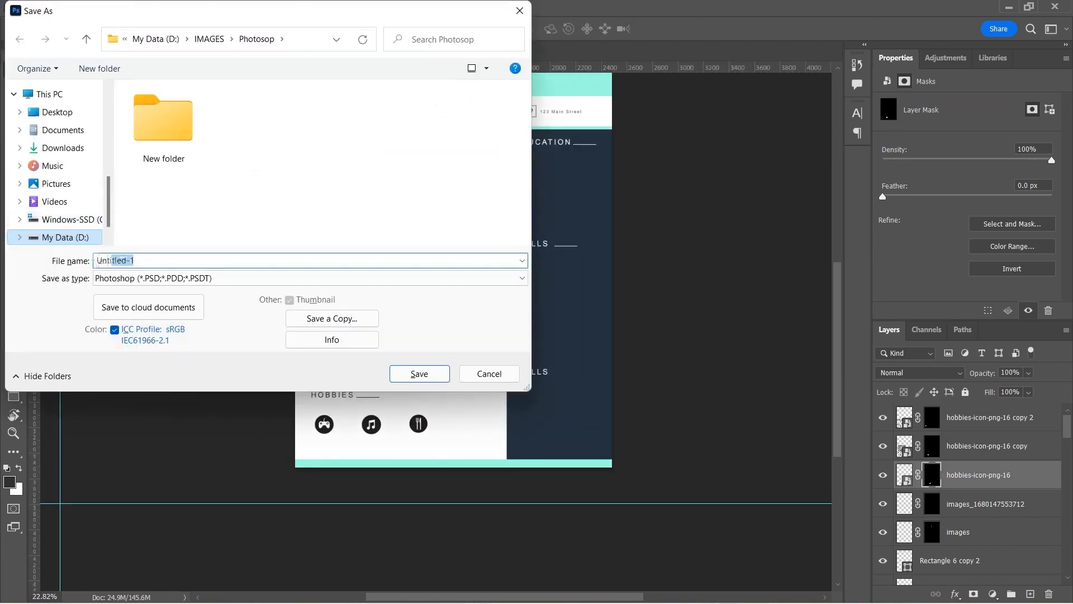
pyautogui.click(65, 238)
pyautogui.scroll(-3, 165, 226)
pyautogui.click(177, 261)
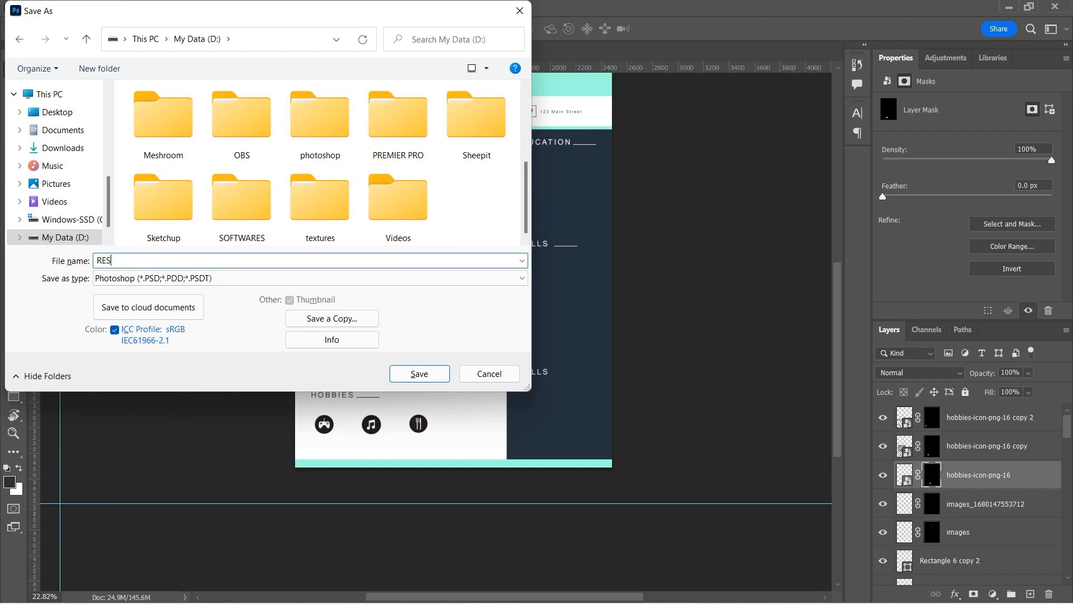
pyautogui.press('Return')
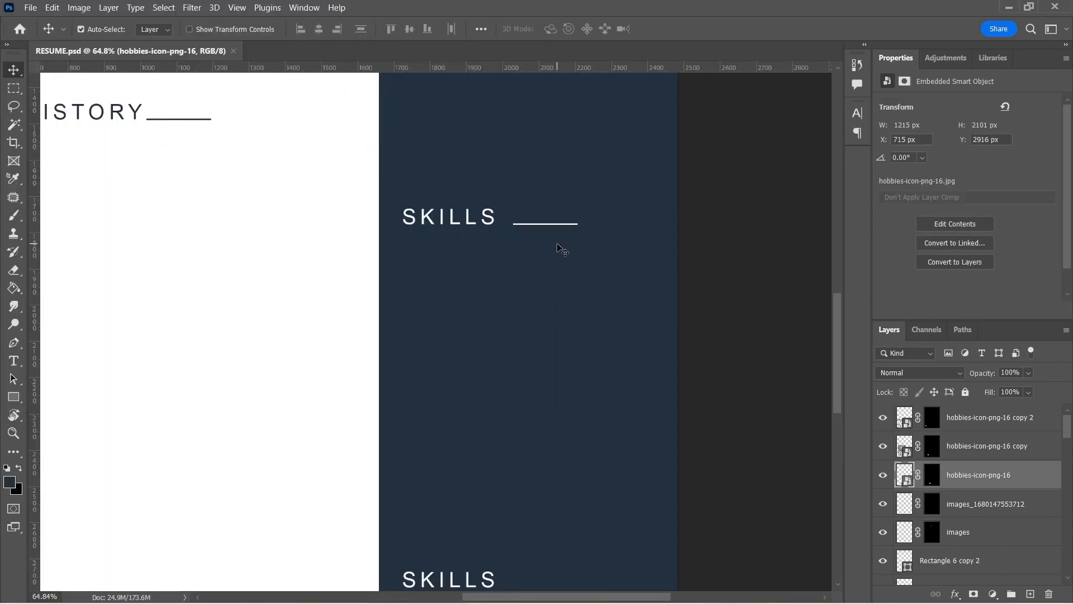
# Step: Draw a thin horizontal rectangle about 645 × 29 px below the upper SKILLS heading in the navy column
pyautogui.click(16, 399)
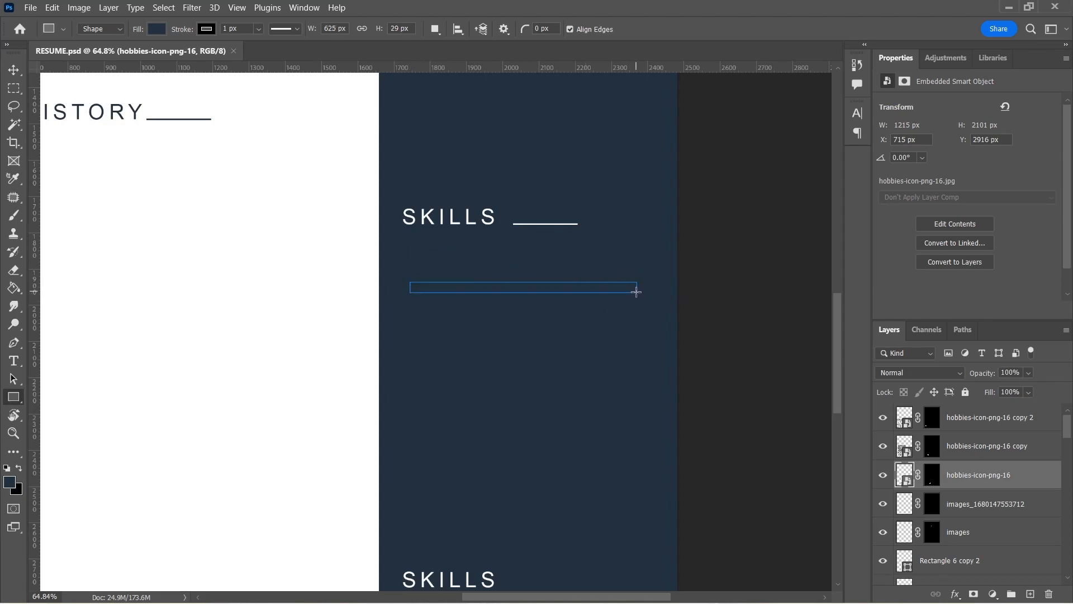
pyautogui.moveTo(636, 292); pyautogui.dragTo(636, 292)
pyautogui.scroll(5, 417, 291)
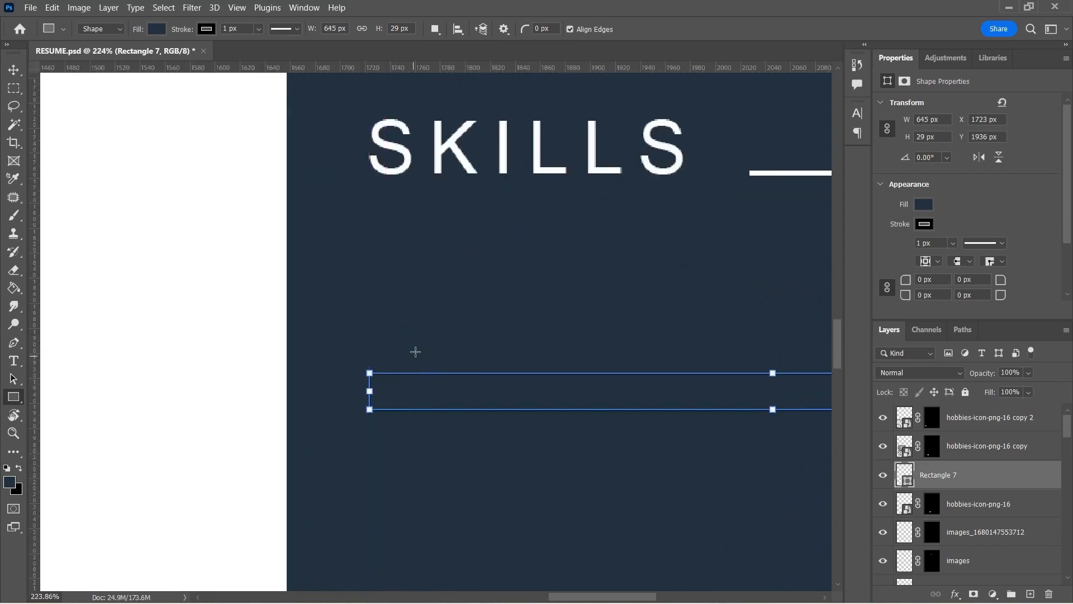
pyautogui.scroll(-10, 411, 319)
pyautogui.scroll(1, 679, 335)
pyautogui.scroll(3, 414, 336)
pyautogui.scroll(-4, 409, 330)
pyautogui.scroll(5, 492, 316)
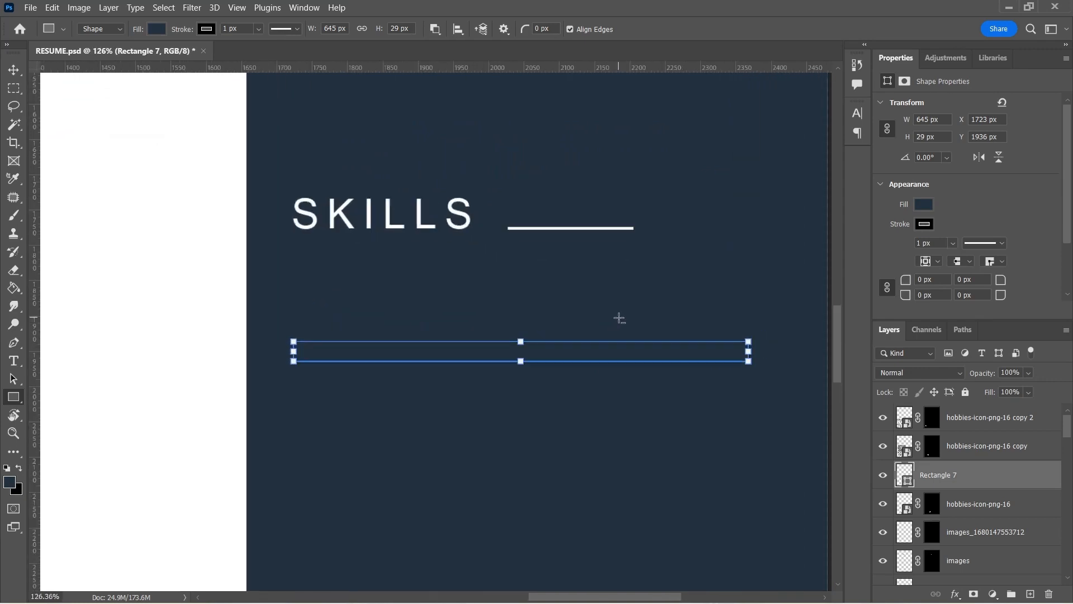
pyautogui.scroll(1, 619, 318)
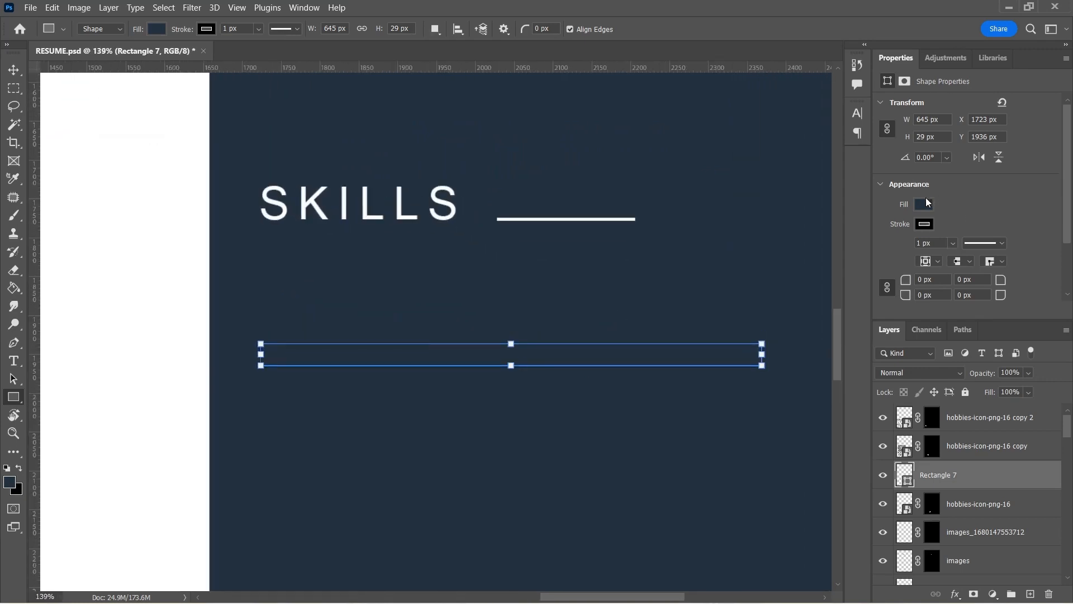
# Step: Remove the skill bar's fill and give it a white 2 px stroke
pyautogui.click(926, 203)
pyautogui.click(889, 240)
pyautogui.click(926, 224)
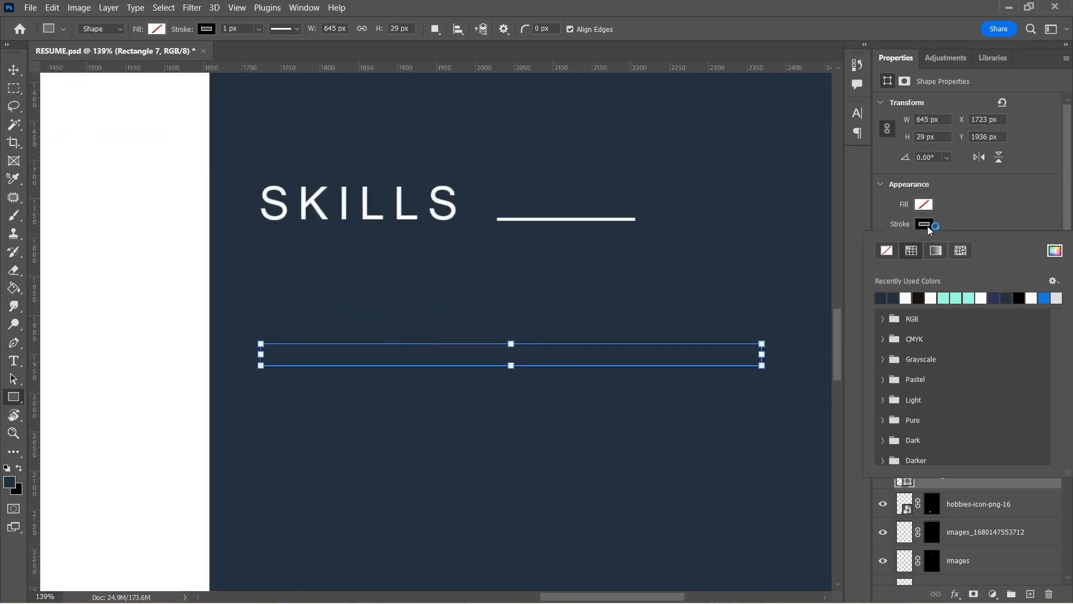
pyautogui.click(961, 193)
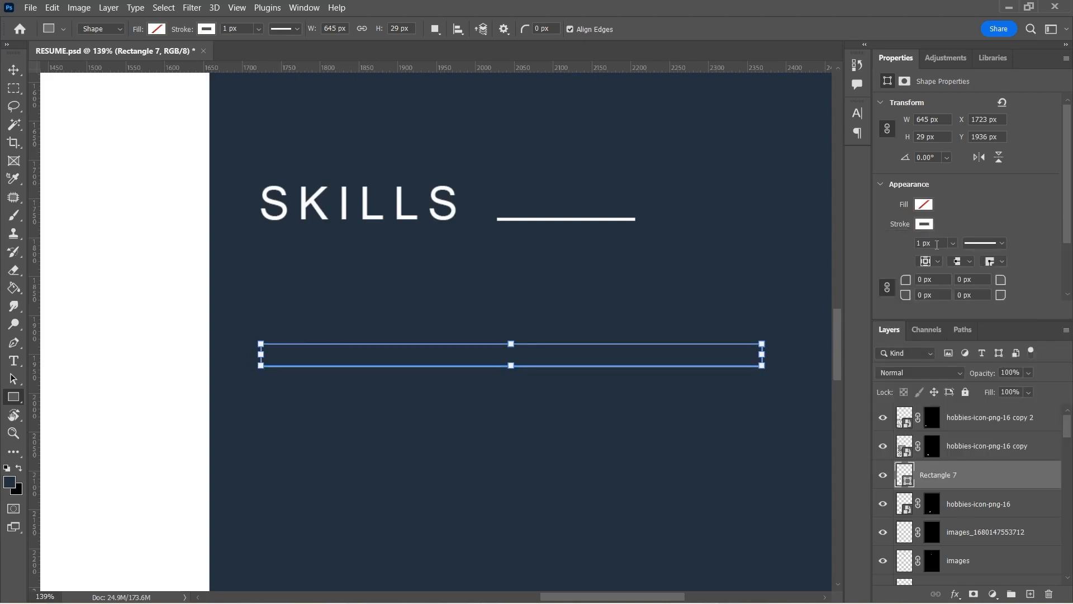
pyautogui.write('2')
pyautogui.press('Return')
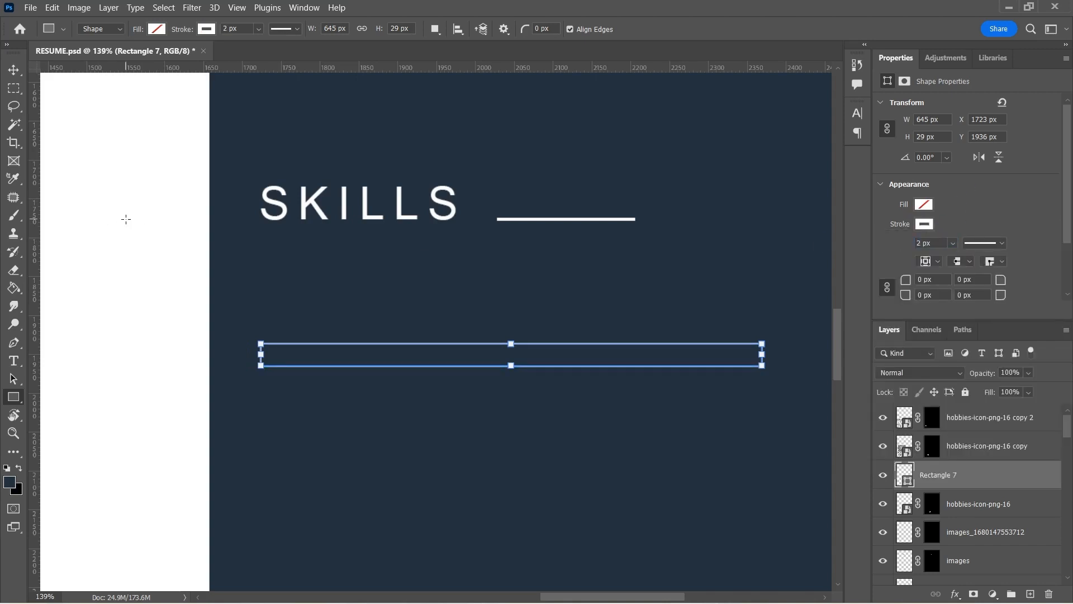
pyautogui.press('v')
pyautogui.click(125, 219)
# Step: Duplicate the outlined skill bar three times, spacing the copies down the navy column between the two SKILLS headings
pyautogui.scroll(-6, 360, 231)
pyautogui.scroll(4, 419, 263)
pyautogui.click(450, 279)
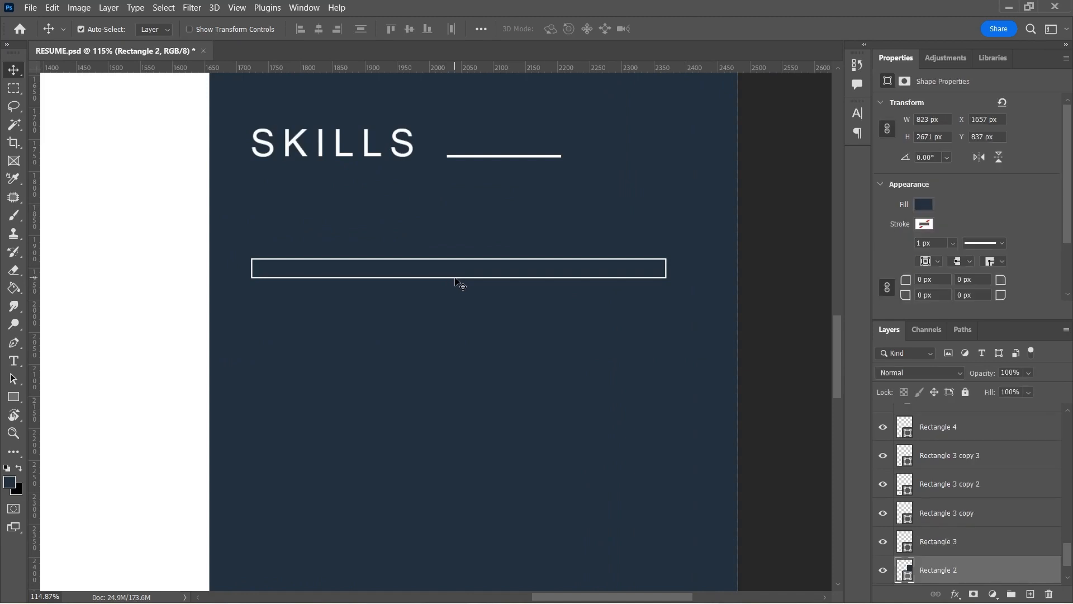
pyautogui.click(456, 278)
pyautogui.moveTo(455, 277); pyautogui.dragTo(449, 405)
pyautogui.scroll(-4, 506, 240)
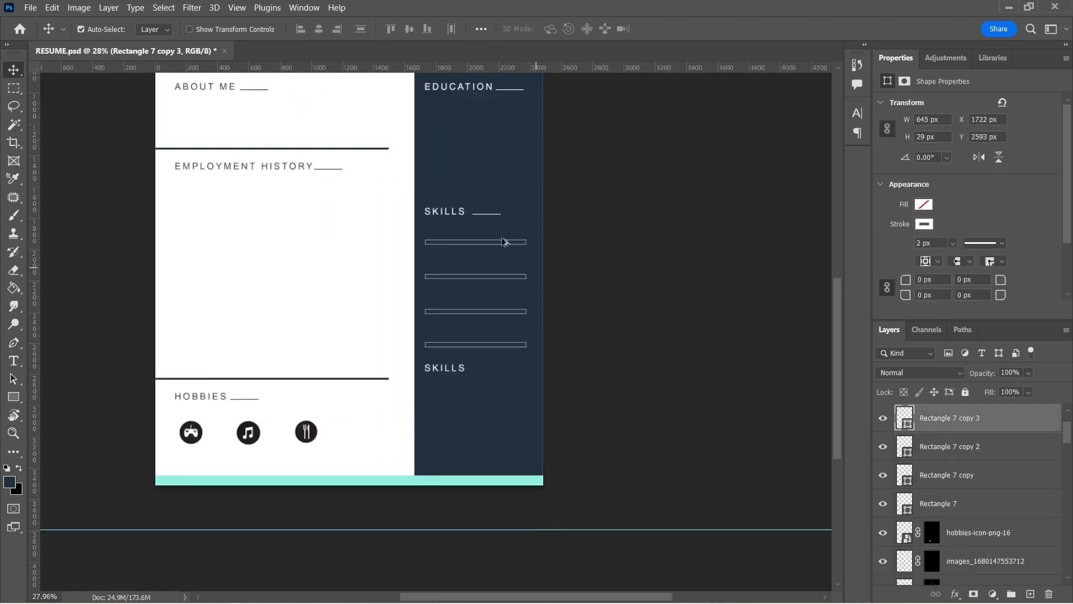
# Step: Duplicate the name text beside the LinkedIn icon and move the copy toward the first skill bar
pyautogui.scroll(4, 401, 157)
pyautogui.scroll(3, 192, 157)
pyautogui.scroll(3, 156, 153)
pyautogui.click(159, 204)
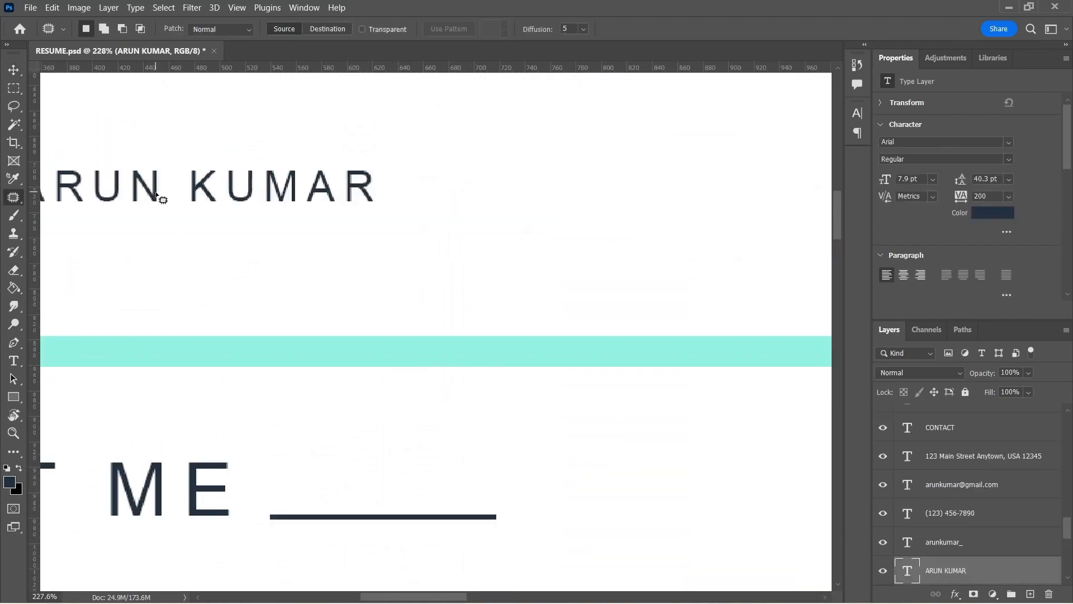
pyautogui.moveTo(210, 197); pyautogui.dragTo(675, 562)
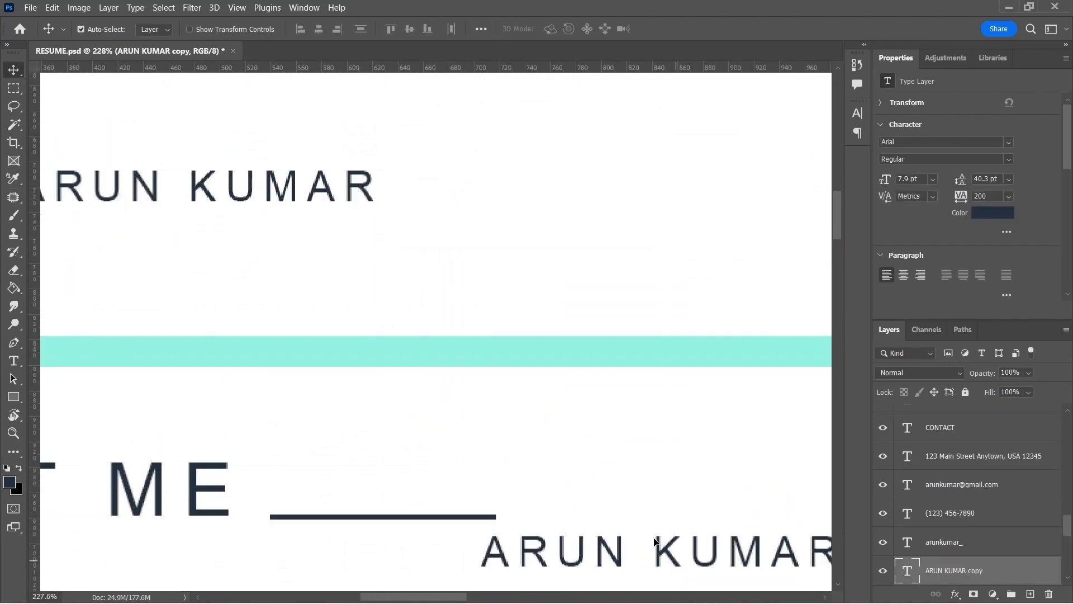
pyautogui.scroll(-5, 676, 561)
pyautogui.scroll(3, 382, 158)
pyautogui.moveTo(231, 142); pyautogui.dragTo(651, 503)
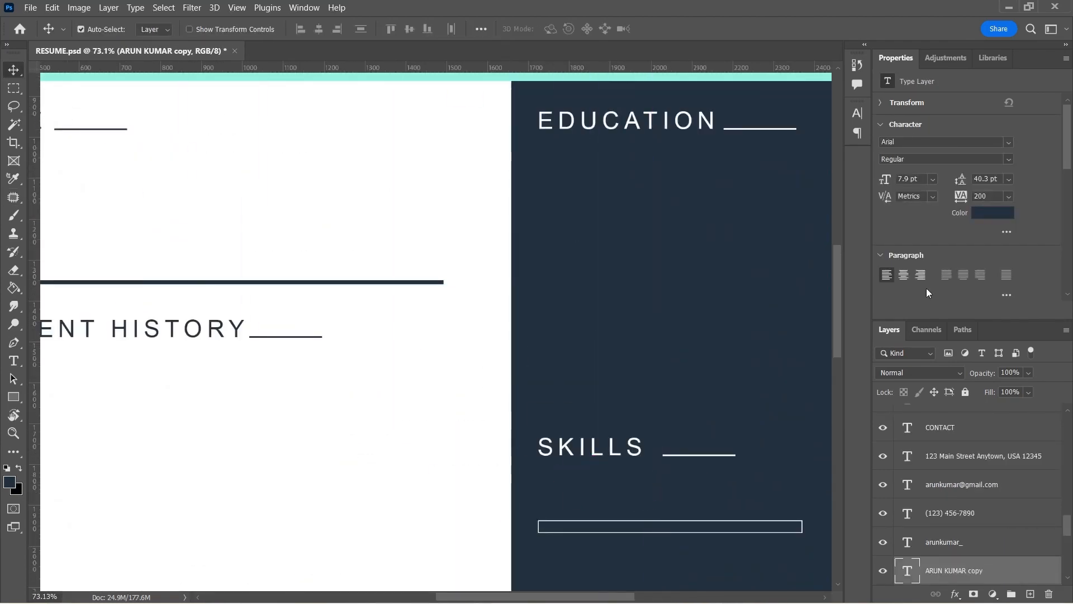
# Step: Recolor the text over the navy column white and place it just above the first skill bar, aligned with the SKILLS heading
pyautogui.click(992, 213)
pyautogui.click(659, 103)
pyautogui.click(973, 99)
pyautogui.scroll(-4, 581, 251)
pyautogui.scroll(5, 541, 320)
pyautogui.moveTo(488, 294); pyautogui.dragTo(472, 306)
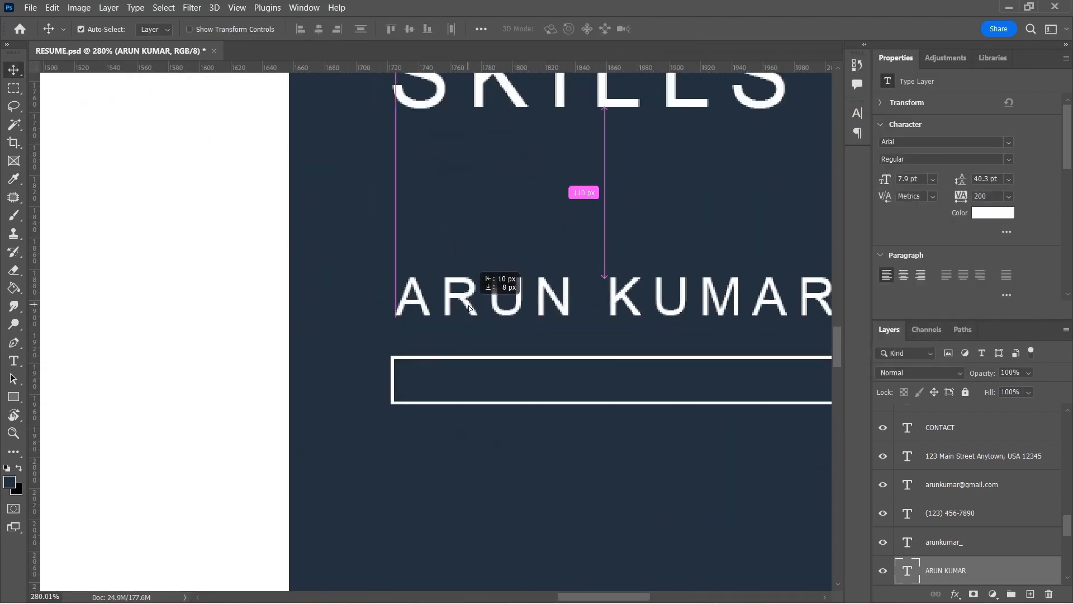
# Step: Replace the text above the first skill bar with ADOBE PHOTOSHOP
pyautogui.doubleClick(475, 302)
pyautogui.press('BackSpace')
pyautogui.write('ADOBE PHOT')
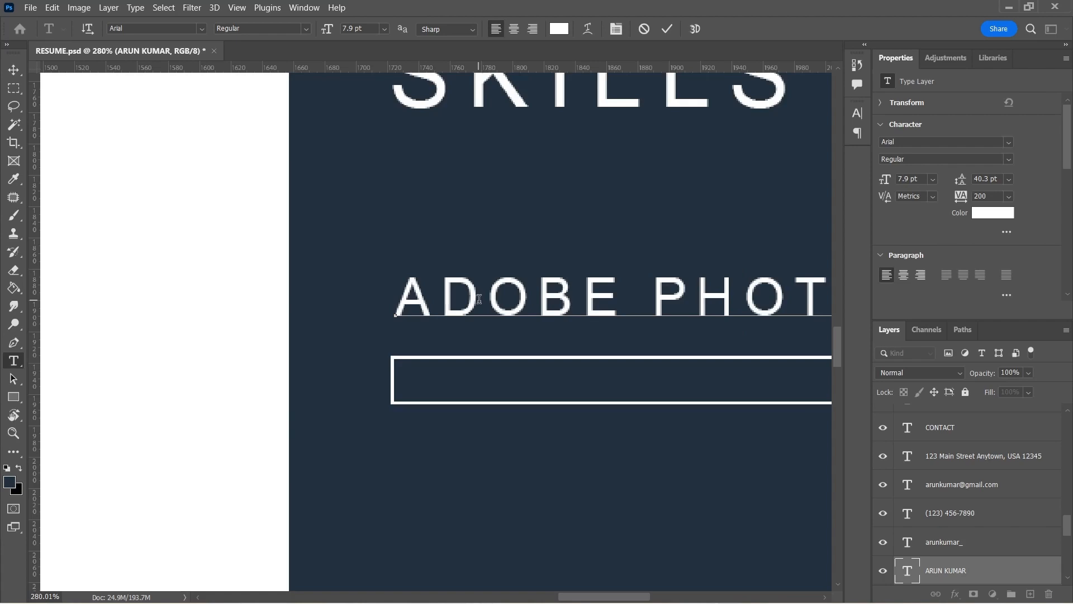
pyautogui.hotkey('ctrl', 'Return')
pyautogui.press('v')
# Step: Label the remaining skill bars with copied text reading PREMIER PRO, BLENDER and BLENDER, and adjust the label spacing above the bars
pyautogui.scroll(-3, 643, 307)
pyautogui.scroll(3, 643, 307)
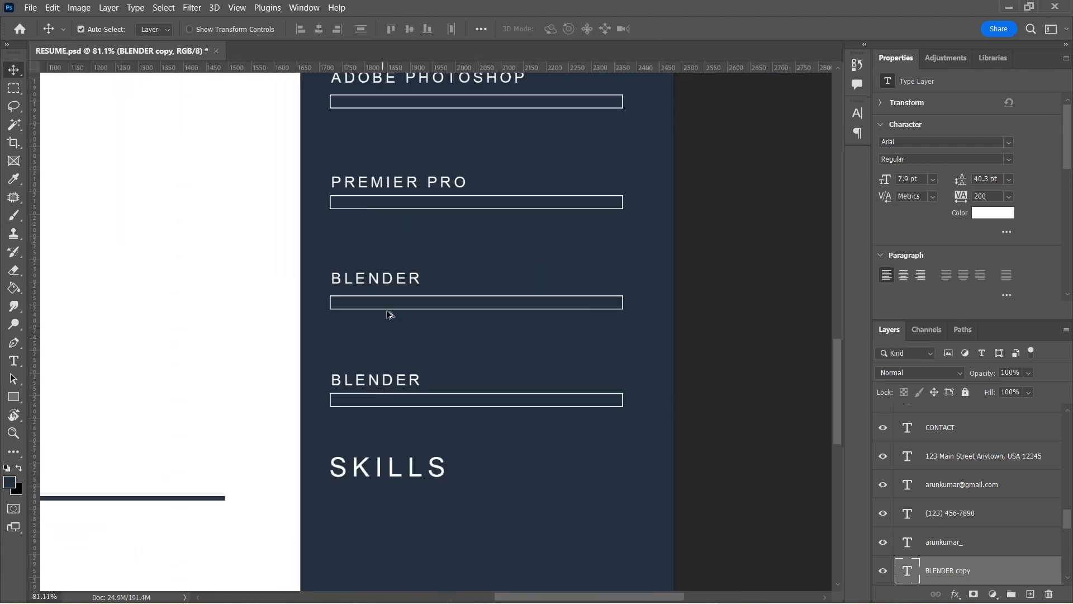
pyautogui.scroll(1, 391, 312)
pyautogui.scroll(4, 377, 259)
pyautogui.moveTo(377, 260); pyautogui.dragTo(377, 249)
pyautogui.scroll(-5, 483, 232)
pyautogui.scroll(3, 522, 145)
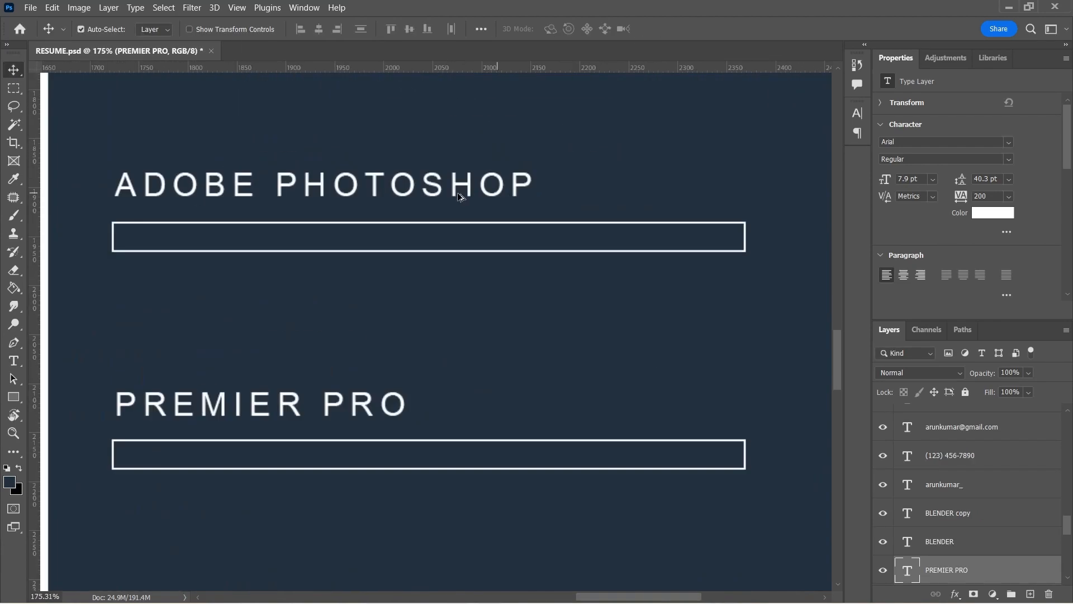
# Step: Draw a rectangle about 404 × 32 px over the ADOBE PHOTOSHOP skill bar, starting at its left end
pyautogui.click(10, 399)
pyautogui.scroll(2, 116, 229)
pyautogui.moveTo(127, 211)
pyautogui.mouseDown()
pyautogui.moveTo(460, 268)
pyautogui.moveTo(827, 265)
pyautogui.mouseUp()
pyautogui.scroll(4, 472, 209)
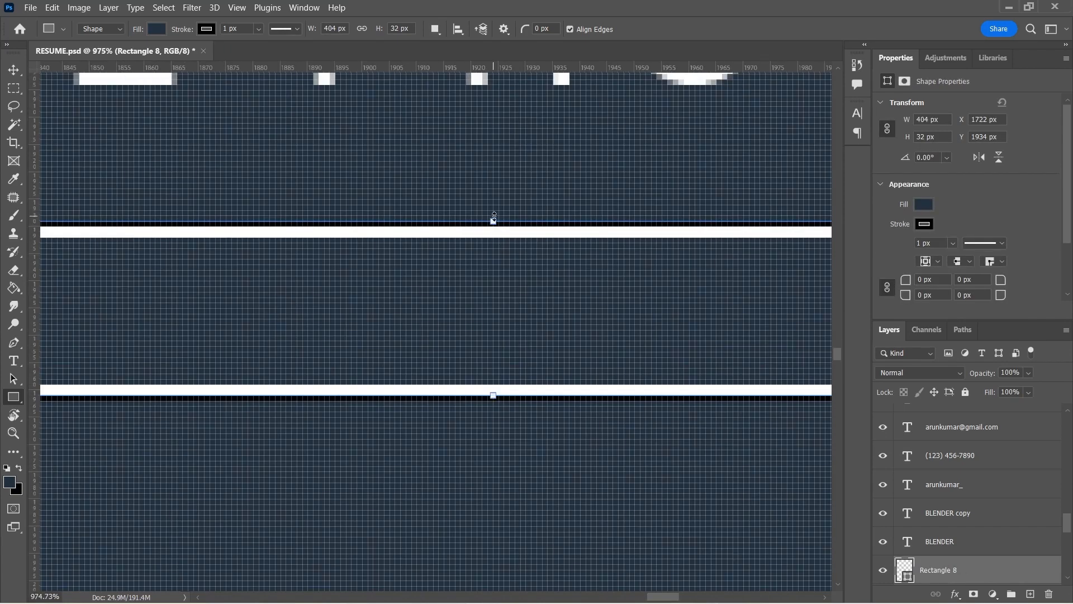
# Step: Resize the new rectangle to about 587 × 29 px so it fits the ADOBE PHOTOSHOP outline's height and covers most of its length
pyautogui.moveTo(493, 222); pyautogui.dragTo(495, 234)
pyautogui.scroll(-4, 472, 343)
pyautogui.scroll(2, 180, 313)
pyautogui.moveTo(174, 288); pyautogui.dragTo(141, 289)
pyautogui.scroll(-4, 131, 274)
pyautogui.scroll(2, 376, 276)
pyautogui.moveTo(240, 259); pyautogui.dragTo(565, 259)
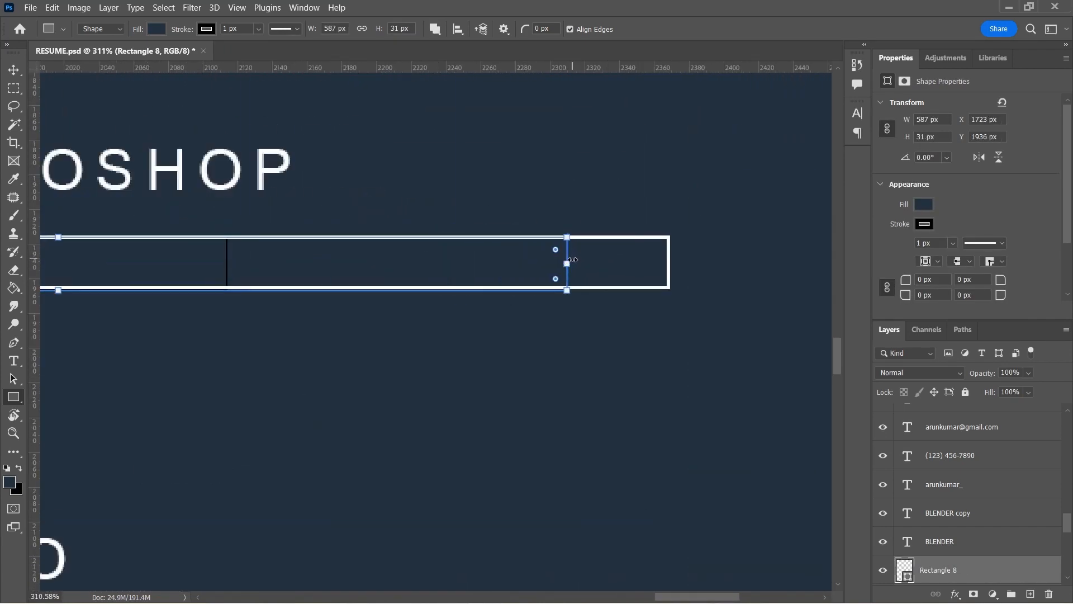
pyautogui.scroll(4, 244, 296)
pyautogui.moveTo(244, 295); pyautogui.dragTo(244, 282)
pyautogui.scroll(-5, 307, 296)
# Step: Fill the ADOBE PHOTOSHOP level rectangle with white and remove its stroke
pyautogui.click(924, 206)
pyautogui.click(902, 259)
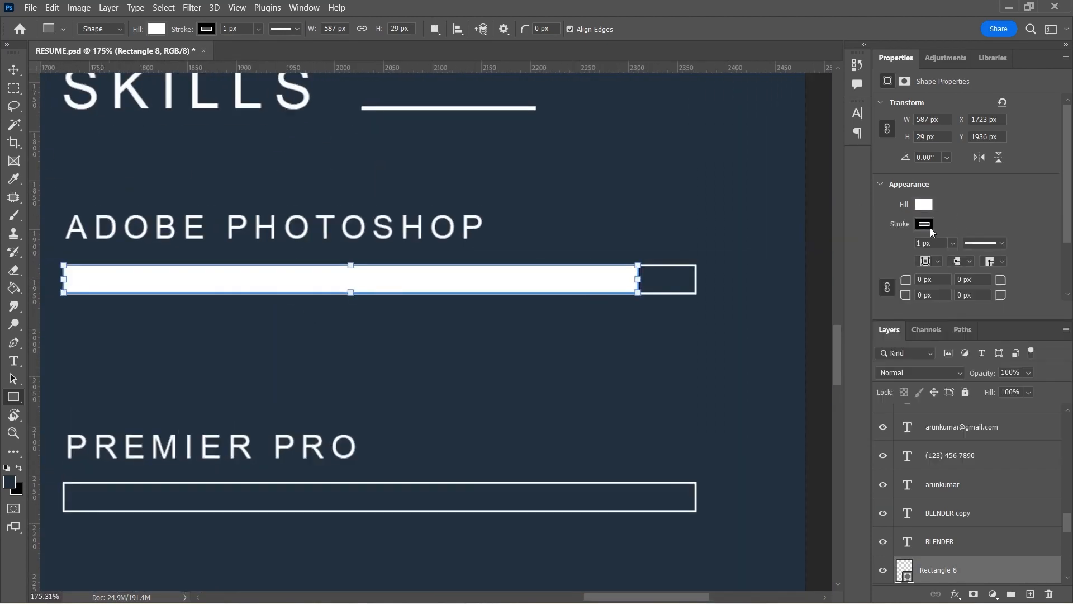
pyautogui.click(926, 225)
pyautogui.click(887, 245)
pyautogui.click(971, 207)
# Step: Duplicate the white level rectangle from the ADOBE PHOTOSHOP bar onto the PREMIER PRO bar, aligned with its starting end
pyautogui.press('v')
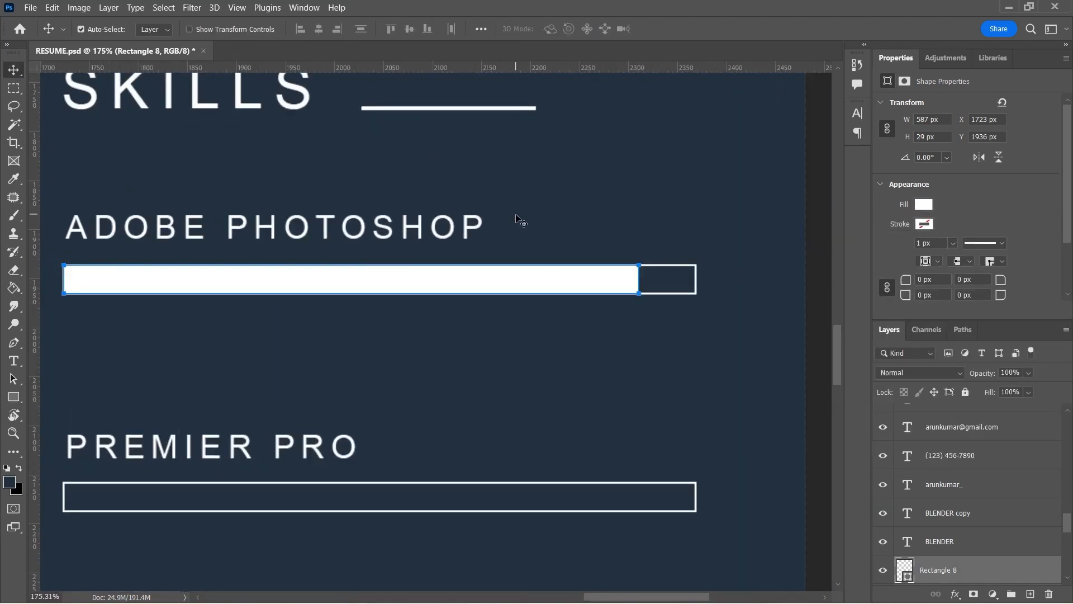
pyautogui.click(570, 283)
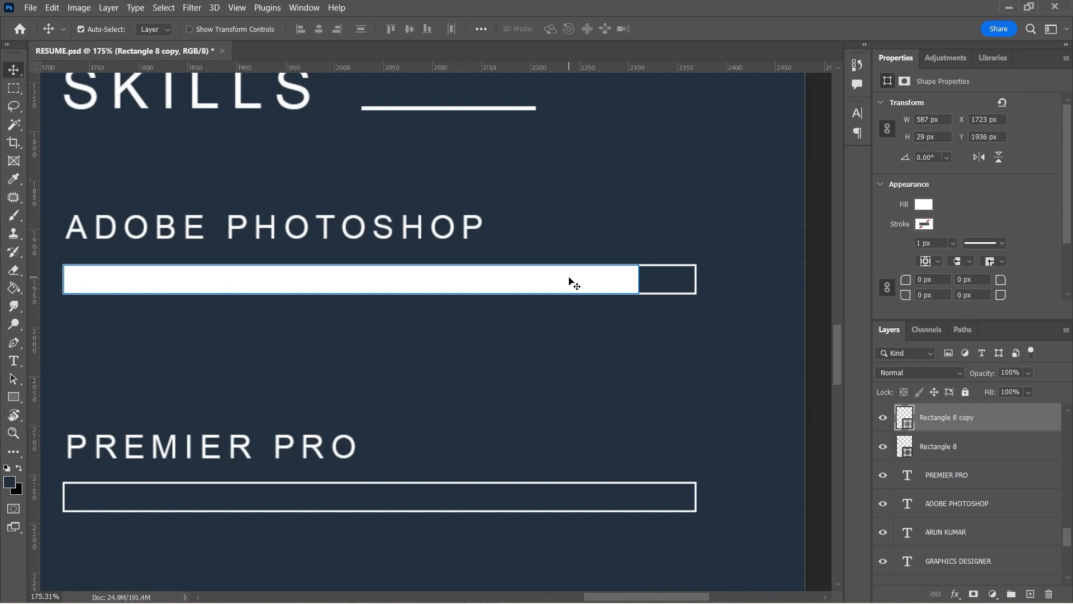
pyautogui.moveTo(574, 284); pyautogui.dragTo(568, 498)
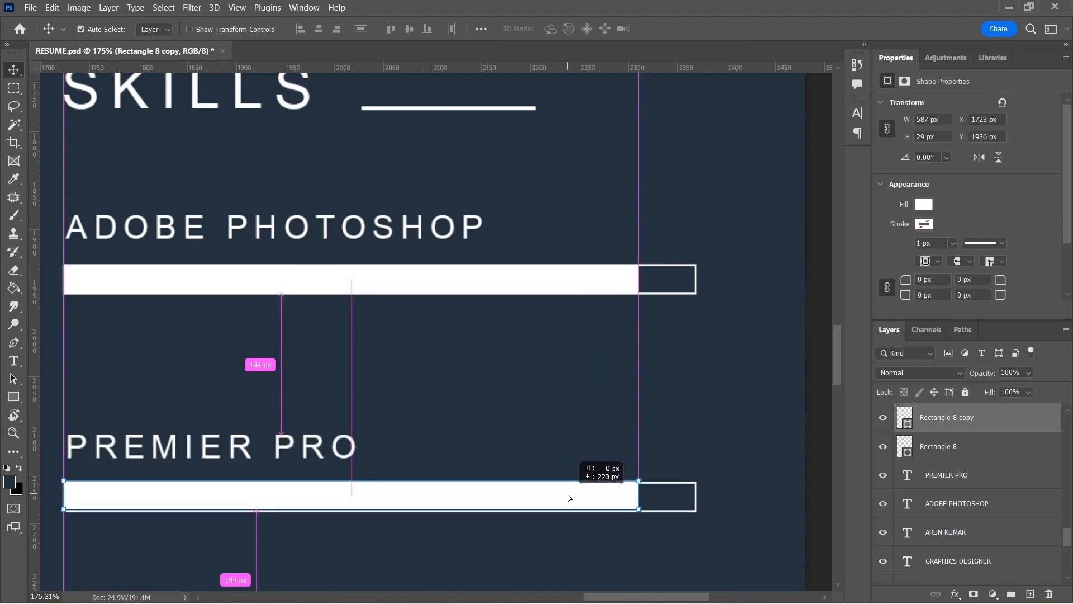
# Step: Replace the fourth skill bar's label text with SKETCHUP
pyautogui.press('BackSpace')
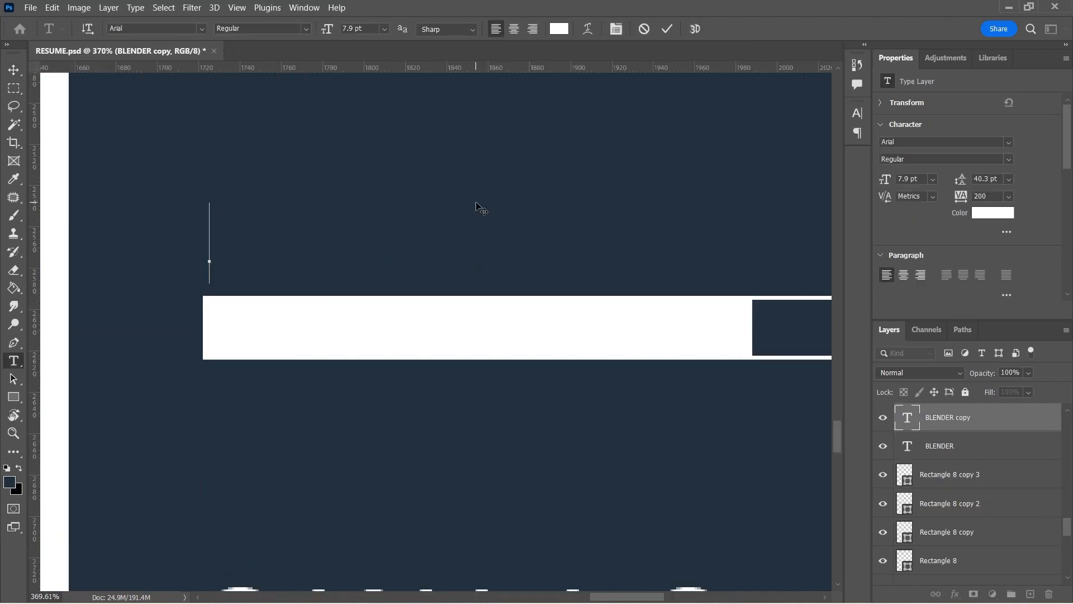
pyautogui.write('SKETCHUP')
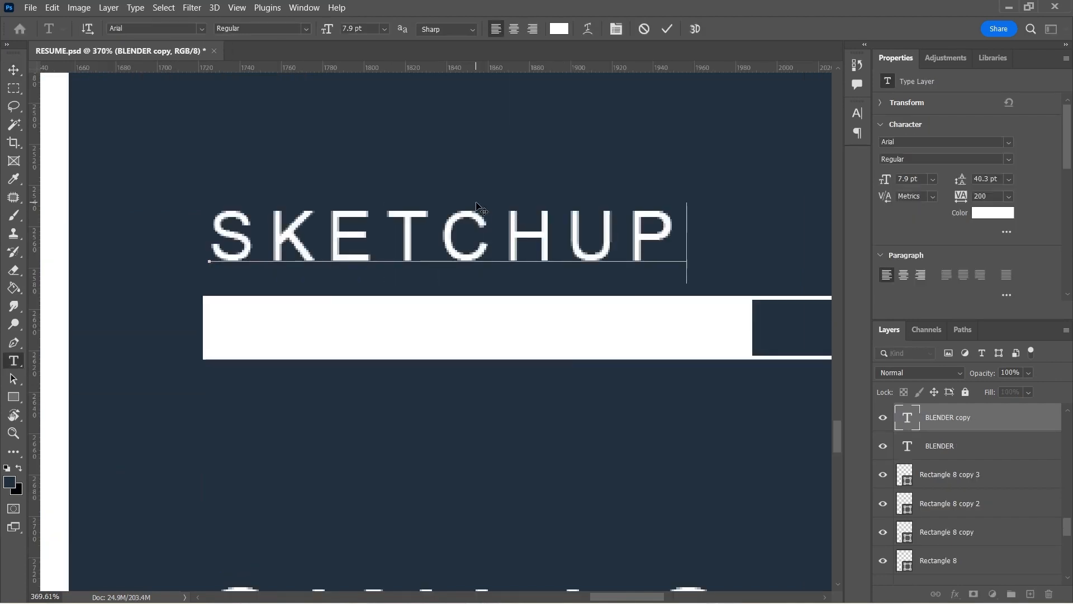
pyautogui.click(667, 31)
pyautogui.press('v')
pyautogui.click(492, 156)
pyautogui.scroll(-15, 438, 221)
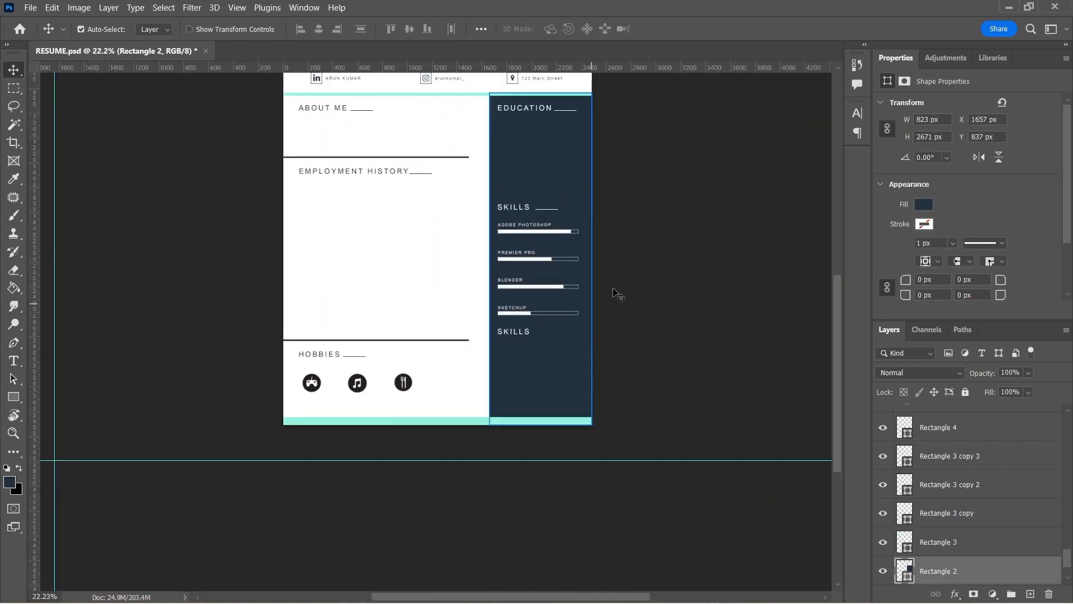
# Step: Switch to Notepad, copy the two-line Summary Statement paragraph from the Header file, and return to Photoshop
pyautogui.click(616, 292)
pyautogui.scroll(3, 571, 224)
pyautogui.click(650, 589)
pyautogui.scroll(2, 361, 324)
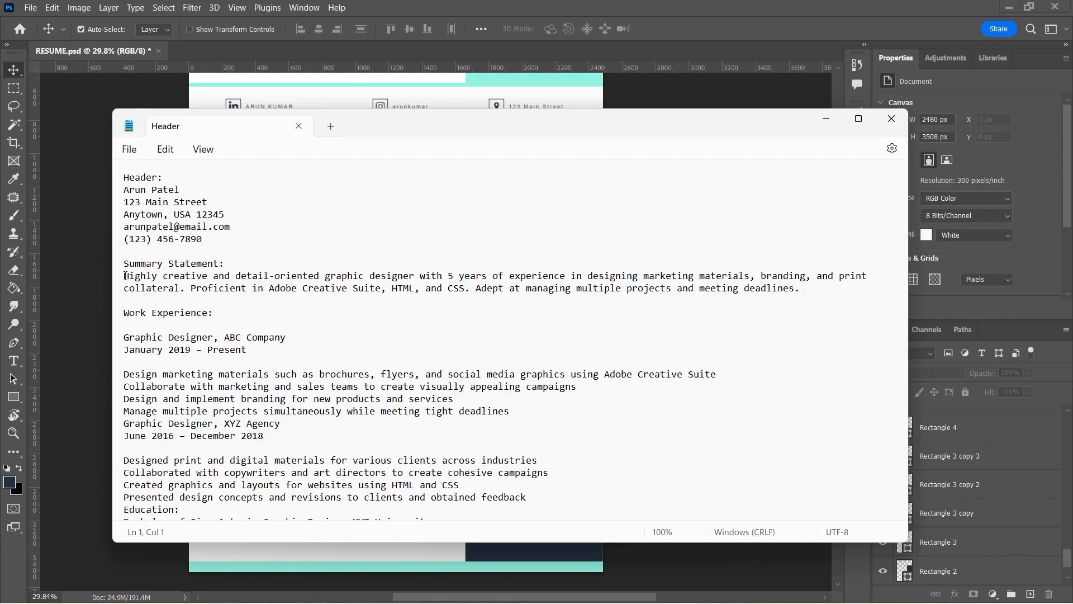
pyautogui.moveTo(126, 274); pyautogui.dragTo(343, 301)
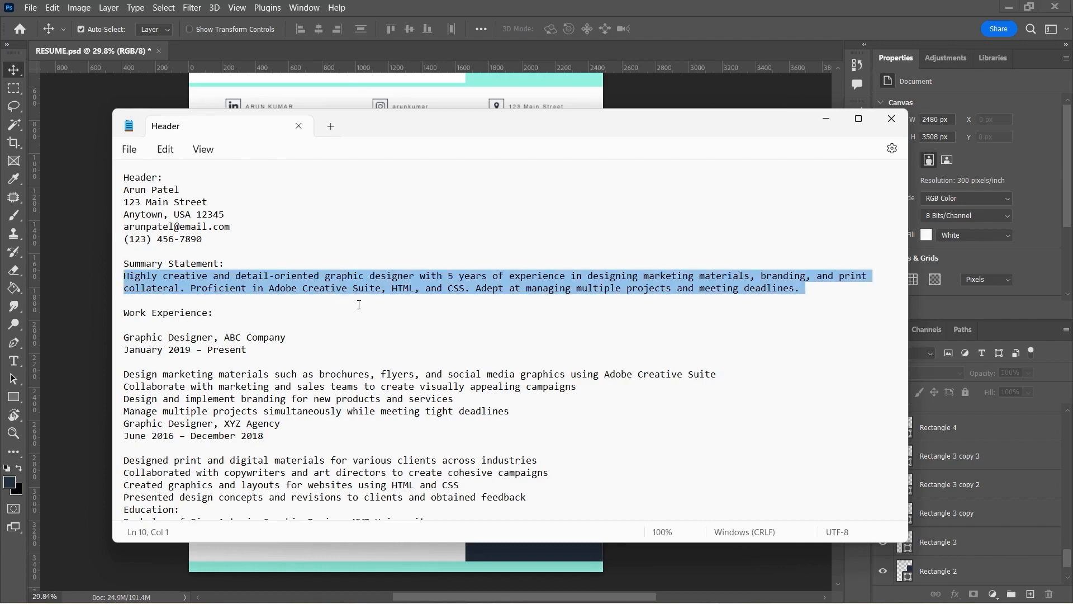
pyautogui.click(567, 588)
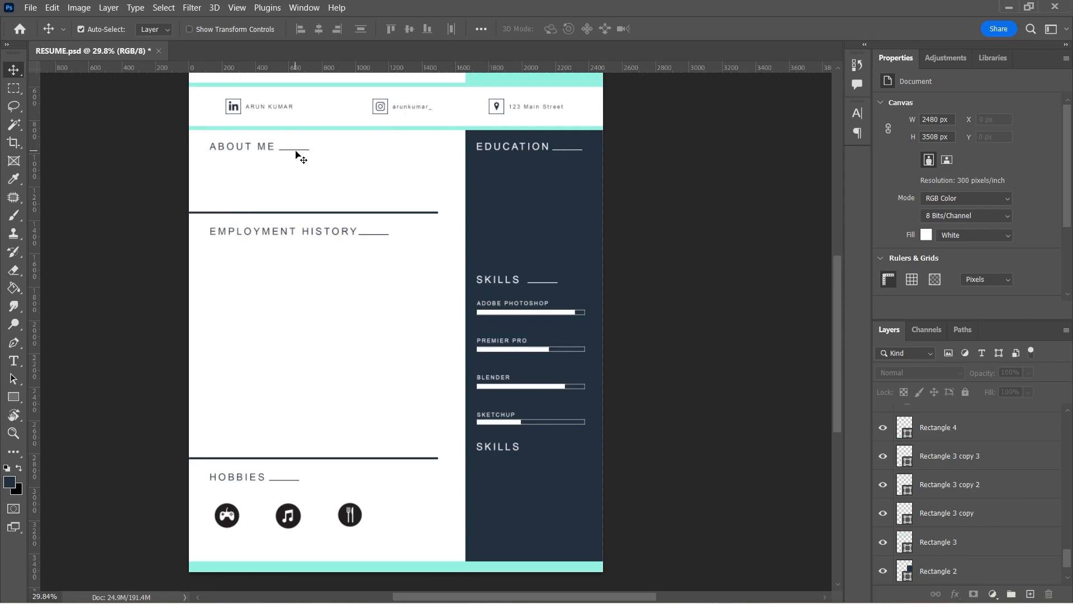
# Step: Duplicate the LinkedIn name label below the ABOUT ME heading and replace its text with the copied summary statement
pyautogui.scroll(4, 244, 161)
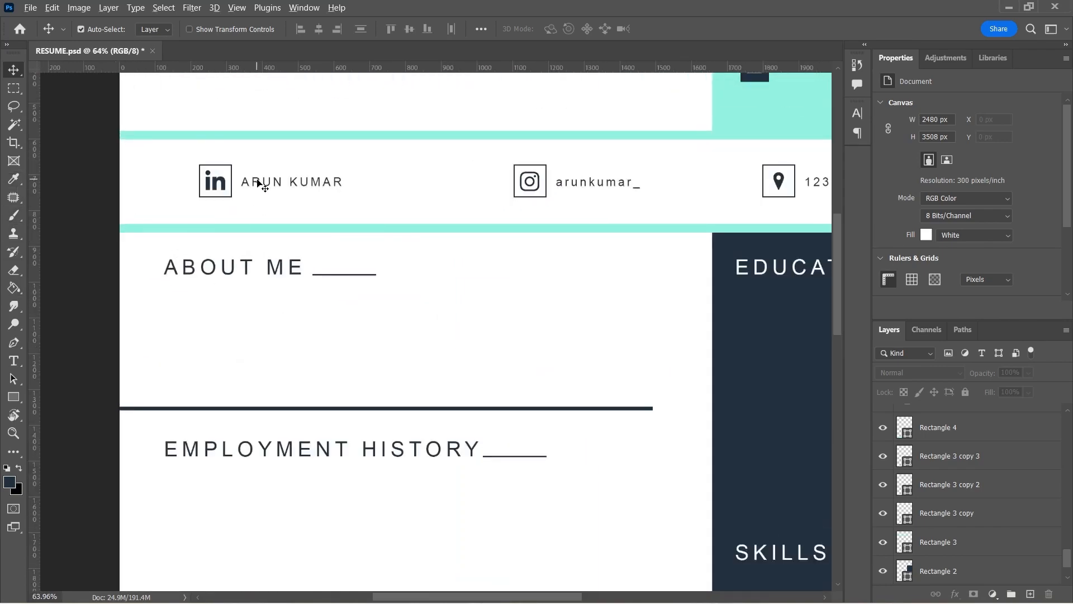
pyautogui.scroll(4, 259, 183)
pyautogui.moveTo(268, 184); pyautogui.dragTo(110, 360)
pyautogui.scroll(-2, 342, 253)
pyautogui.doubleClick(325, 268)
pyautogui.hotkey('ctrl', 'v')
pyautogui.scroll(-3, 326, 269)
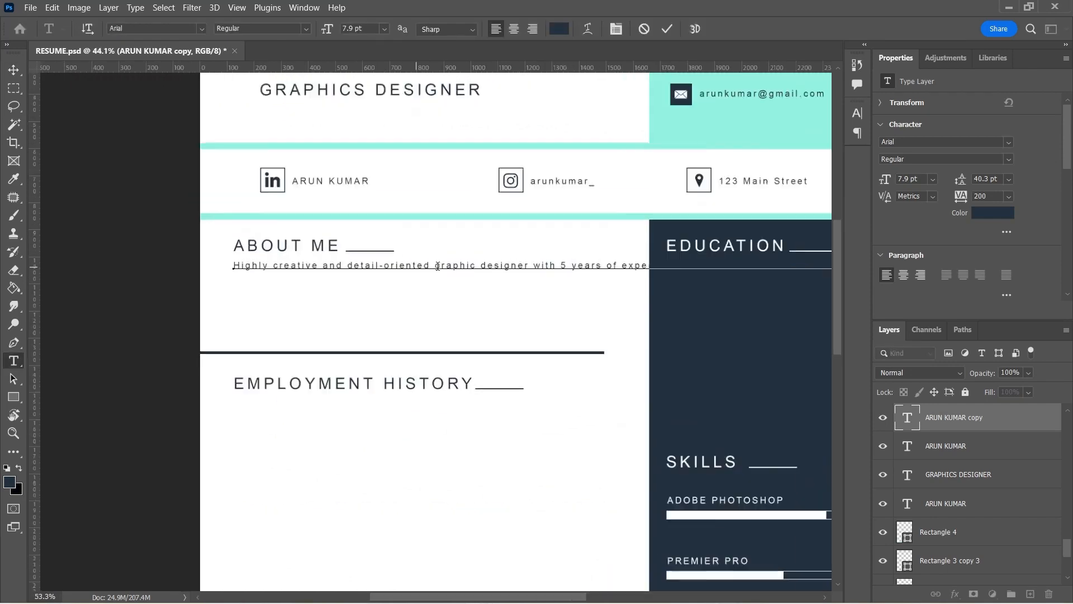
# Step: Break the ABOUT ME summary into four lines, starting new lines at "experience", "collateral" and "Adept"
pyautogui.scroll(5, 560, 267)
pyautogui.click(691, 267)
pyautogui.press('Return')
pyautogui.scroll(-4, 691, 267)
pyautogui.scroll(2, 588, 293)
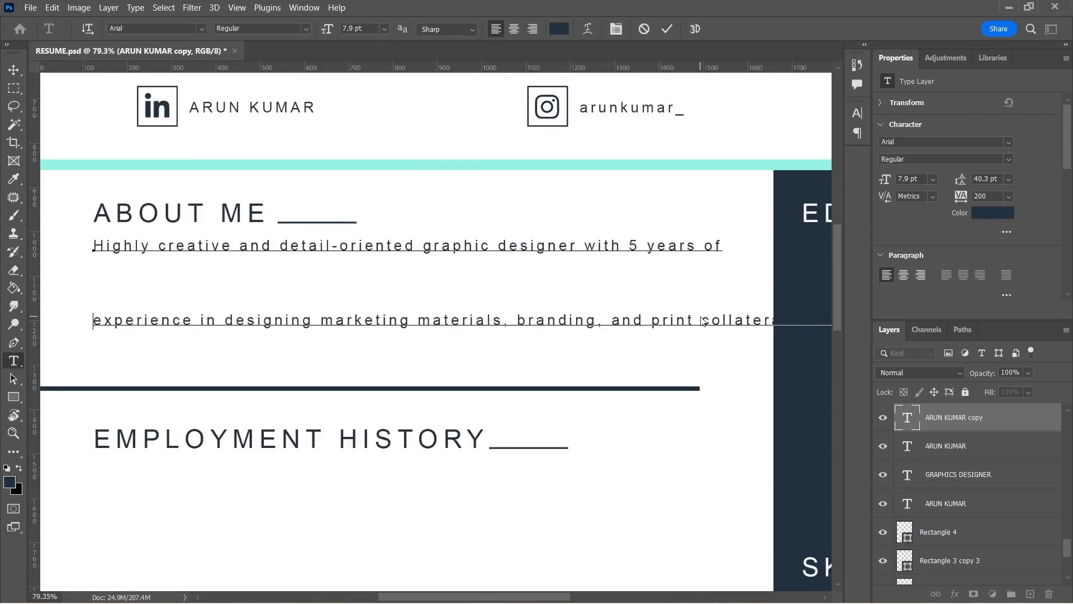
pyautogui.click(703, 320)
pyautogui.press('Return')
pyautogui.scroll(1, 703, 320)
pyautogui.click(631, 334)
pyautogui.press('Return')
pyautogui.scroll(-3, 584, 346)
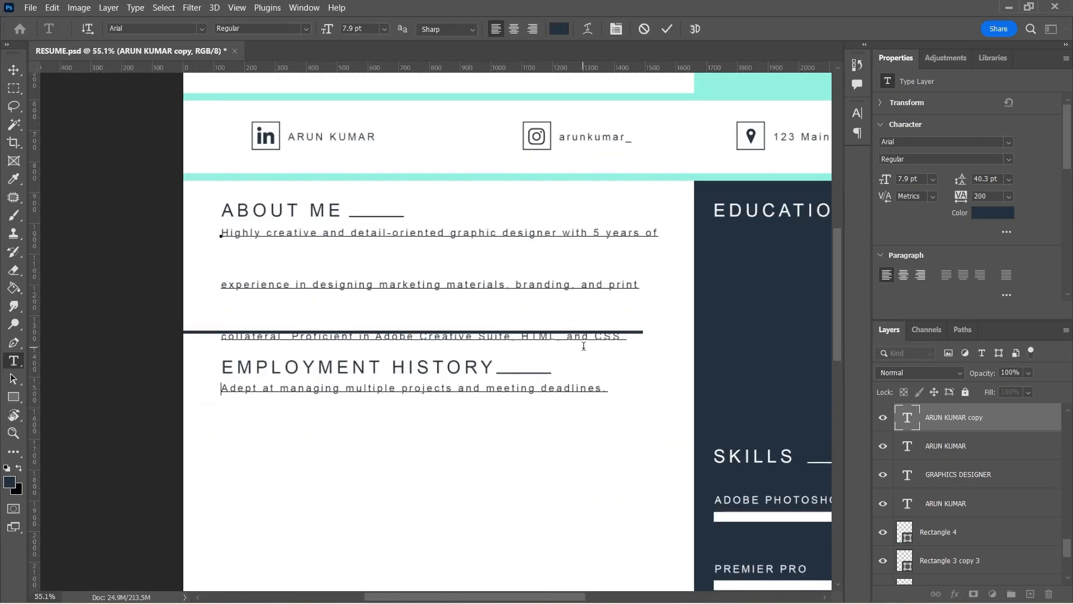
# Step: Set the whole ABOUT ME summary to 7 pt text with 14 pt leading
pyautogui.hotkey('ctrl', 'a')
pyautogui.moveTo(885, 179); pyautogui.dragTo(883, 179)
pyautogui.moveTo(961, 179); pyautogui.dragTo(946, 179)
pyautogui.click(14, 70)
# Step: Duplicate the ABOUT ME summary paragraph straight down, below the EMPLOYMENT HISTORY heading
pyautogui.scroll(6, 464, 220)
pyautogui.moveTo(438, 207); pyautogui.dragTo(438, 559)
pyautogui.scroll(4, 377, 327)
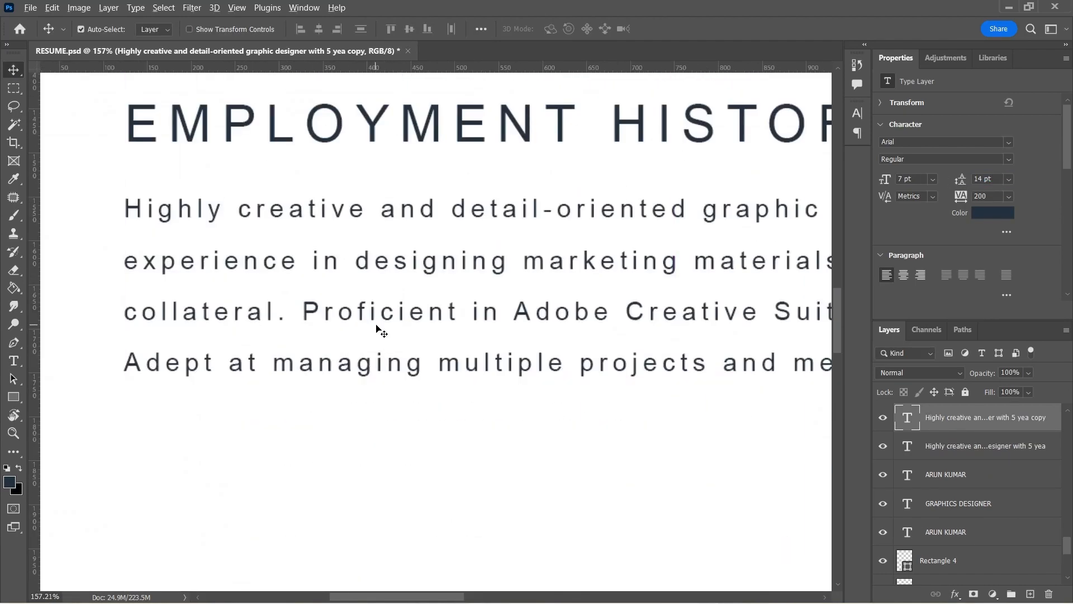
pyautogui.scroll(-14, 377, 329)
# Step: Replace the duplicated paragraph with both job entries copied from the Work Experience section of the Header file in Notepad
pyautogui.hotkey('alt', 'Tab')
pyautogui.scroll(-4, 471, 268)
pyautogui.hotkey('alt', 'Tab')
pyautogui.scroll(2, 496, 270)
pyautogui.doubleClick(447, 322)
pyautogui.click(537, 590)
pyautogui.moveTo(124, 338); pyautogui.dragTo(519, 508)
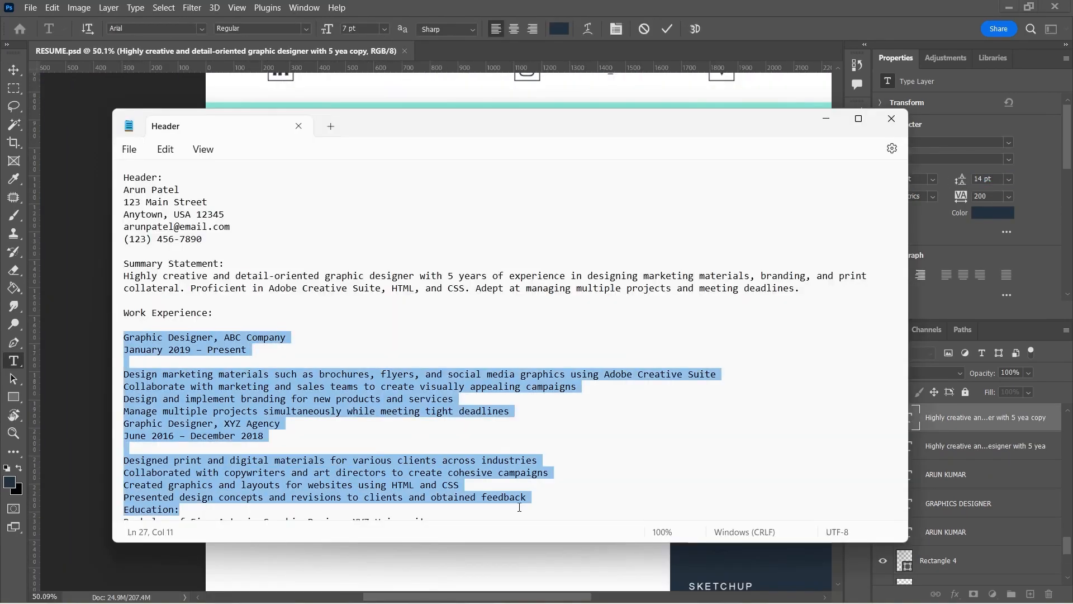
pyautogui.scroll(-3, 520, 508)
pyautogui.click(215, 404)
pyautogui.moveTo(124, 207); pyautogui.dragTo(528, 379)
pyautogui.hotkey('ctrl', 'c')
pyautogui.hotkey('alt', 'Tab')
pyautogui.hotkey('ctrl', 'v')
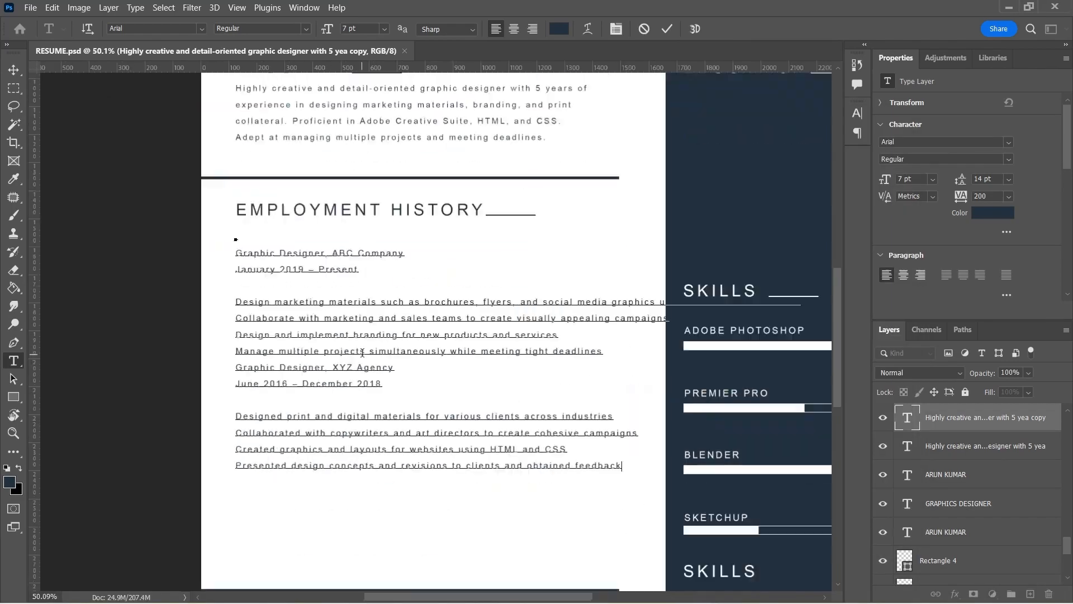
# Step: Break the first employment duty onto a new line before "using Adobe Creative Suite"
pyautogui.scroll(-2, 262, 276)
pyautogui.click(490, 248)
pyautogui.press('Return')
pyautogui.scroll(5, 458, 261)
pyautogui.click(647, 591)
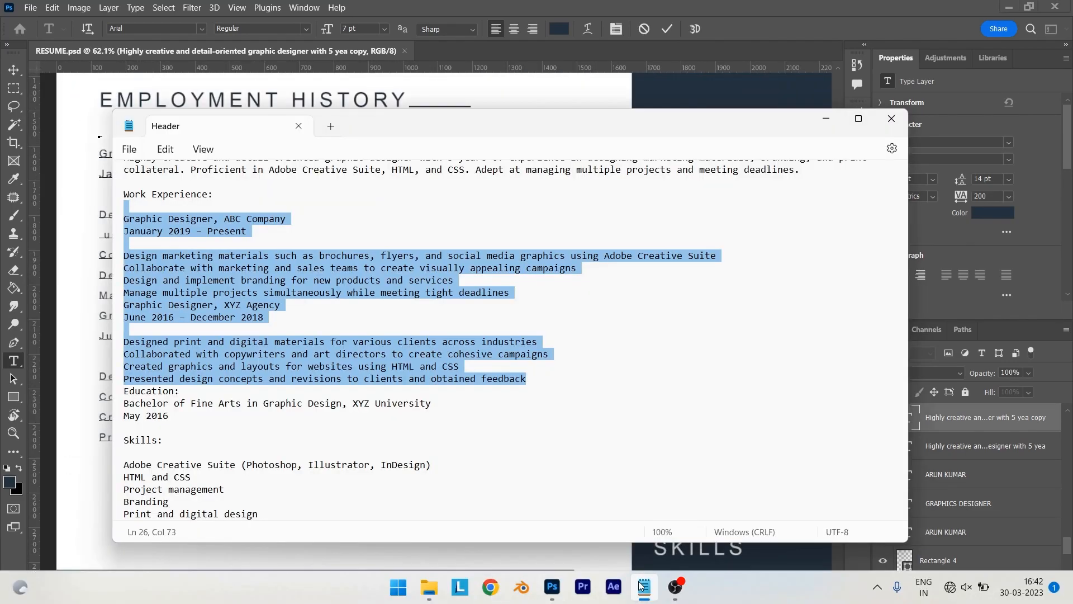
pyautogui.click(826, 118)
# Step: Join the "Collaborate" duty to the preceding line with a period and break it before "create visually appealing campaigns"
pyautogui.click(100, 255)
pyautogui.press('BackSpace')
pyautogui.write('.')
pyautogui.click(584, 239)
pyautogui.press('Return')
pyautogui.click(13, 70)
pyautogui.scroll(-5, 374, 257)
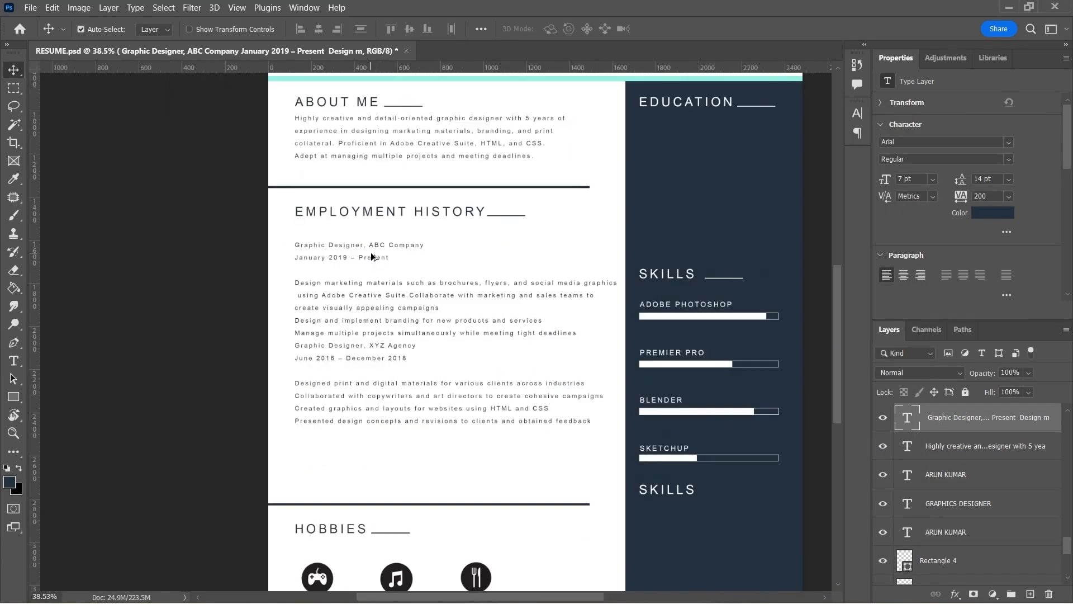
# Step: Duplicate the name label below the EDUCATION heading, colour it white and align it with the heading's starting edge
pyautogui.scroll(3, 373, 257)
pyautogui.moveTo(210, 136); pyautogui.dragTo(576, 240)
pyautogui.click(993, 213)
pyautogui.scroll(13, 577, 213)
pyautogui.moveTo(486, 267); pyautogui.dragTo(475, 249)
pyautogui.scroll(-7, 448, 179)
# Step: Replace the copied label with the degree, XYZ University and May 2016 text from Notepad, wrapped after "Graphic" with 14 pt leading
pyautogui.doubleClick(496, 195)
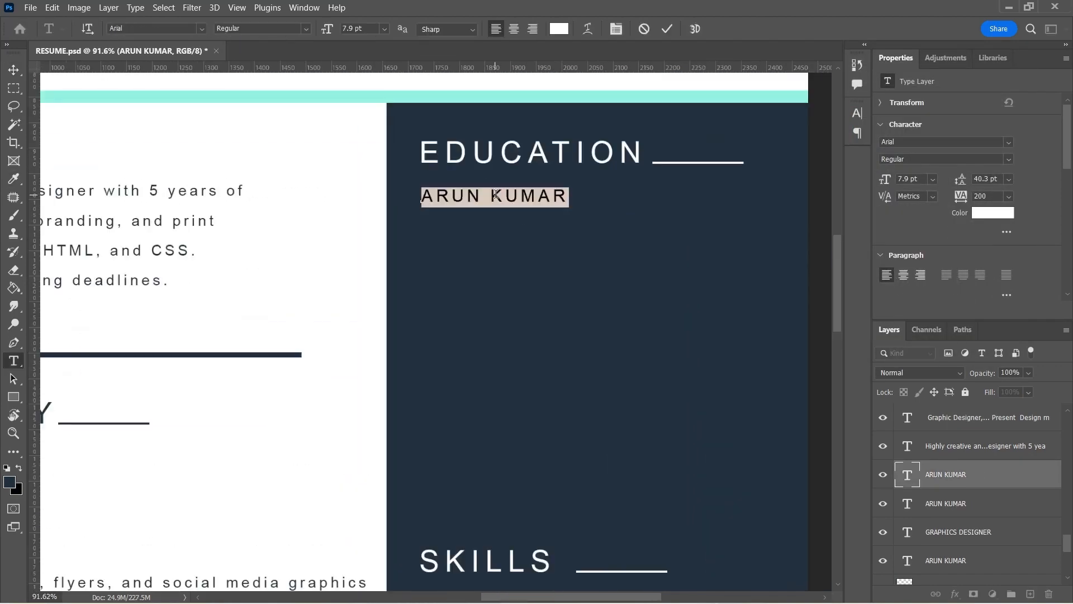
pyautogui.click(647, 590)
pyautogui.moveTo(123, 403); pyautogui.dragTo(173, 416)
pyautogui.hotkey('ctrl', 'c')
pyautogui.hotkey('ctrl', 'v')
pyautogui.press('Return')
pyautogui.hotkey('ctrl', 'a')
pyautogui.click(961, 179)
pyautogui.write('14')
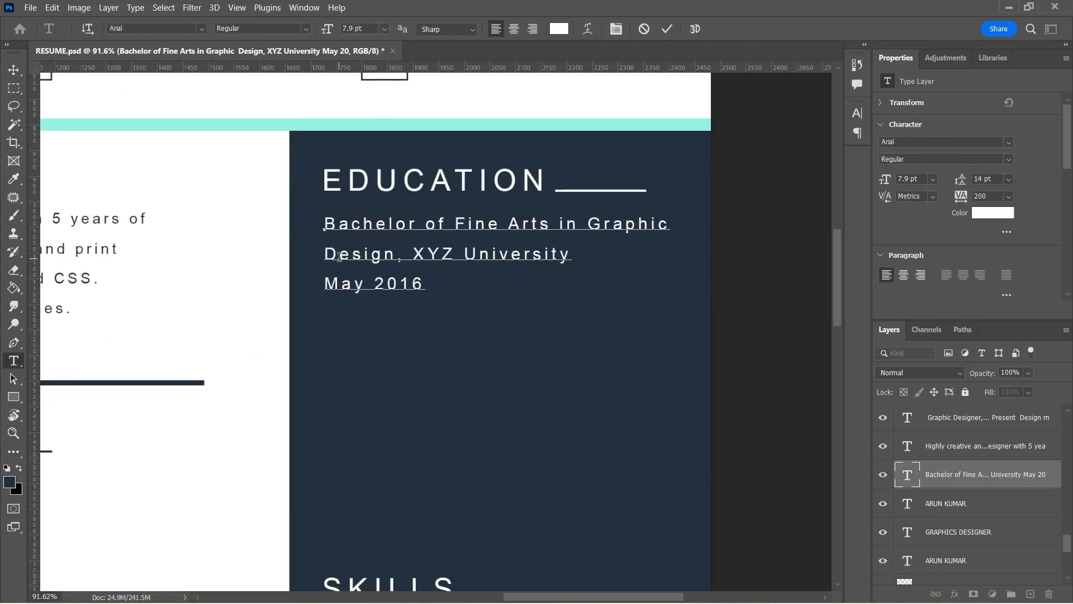
# Step: Put XYZ University on its own line in the education text and remove the comma after "Design"
pyautogui.scroll(2, 339, 257)
pyautogui.click(443, 232)
pyautogui.press('Return')
pyautogui.press('BackSpace')
pyautogui.press('BackSpace')
pyautogui.click(667, 30)
# Step: Position the education text a short distance below the EDUCATION heading, keeping it aligned with the heading's starting edge
pyautogui.scroll(-12, 541, 123)
pyautogui.scroll(8, 538, 134)
pyautogui.moveTo(411, 200); pyautogui.dragTo(412, 271)
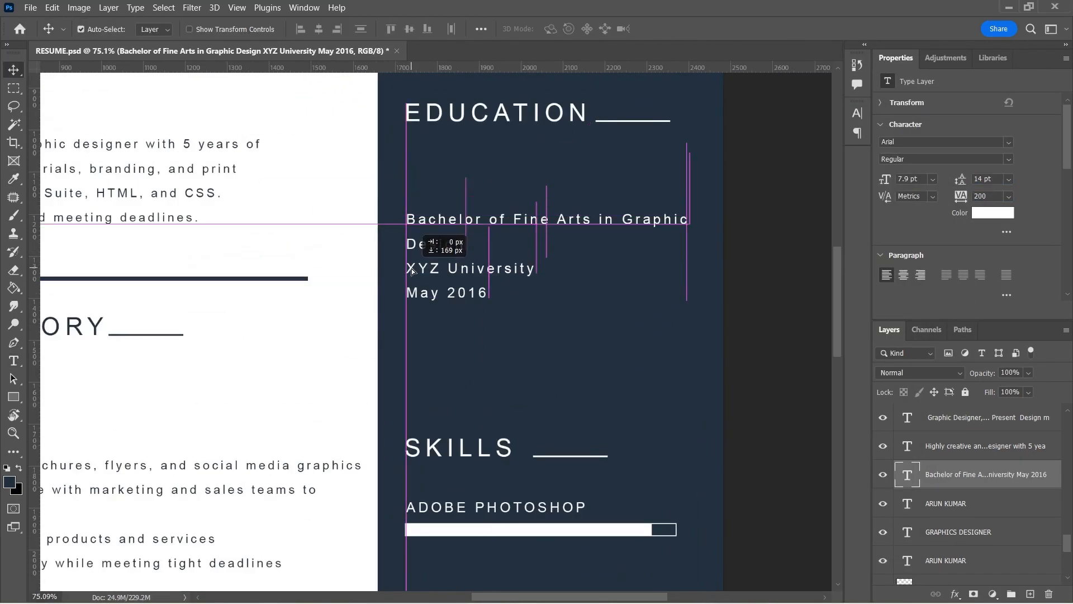
pyautogui.scroll(8, 493, 111)
pyautogui.moveTo(320, 375); pyautogui.dragTo(320, 249)
pyautogui.scroll(-16, 643, 123)
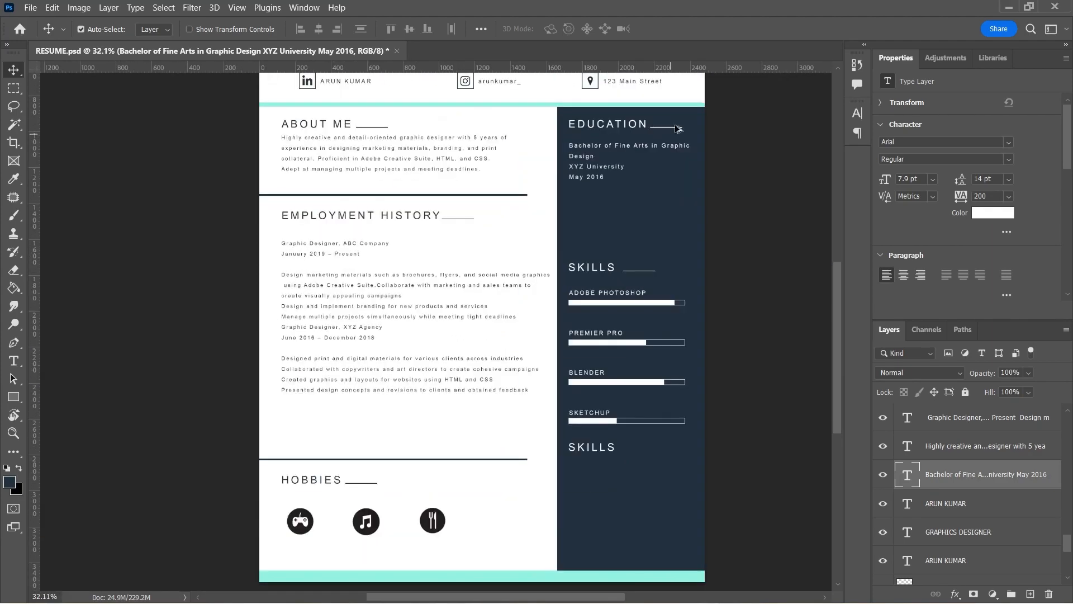
pyautogui.scroll(13, 671, 246)
pyautogui.moveTo(582, 334); pyautogui.dragTo(802, 263)
pyautogui.scroll(20, 563, 252)
pyautogui.hotkey('ctrl', 't')
pyautogui.scroll(-15, 590, 264)
pyautogui.scroll(4, 560, 274)
pyautogui.moveTo(473, 283); pyautogui.dragTo(512, 284)
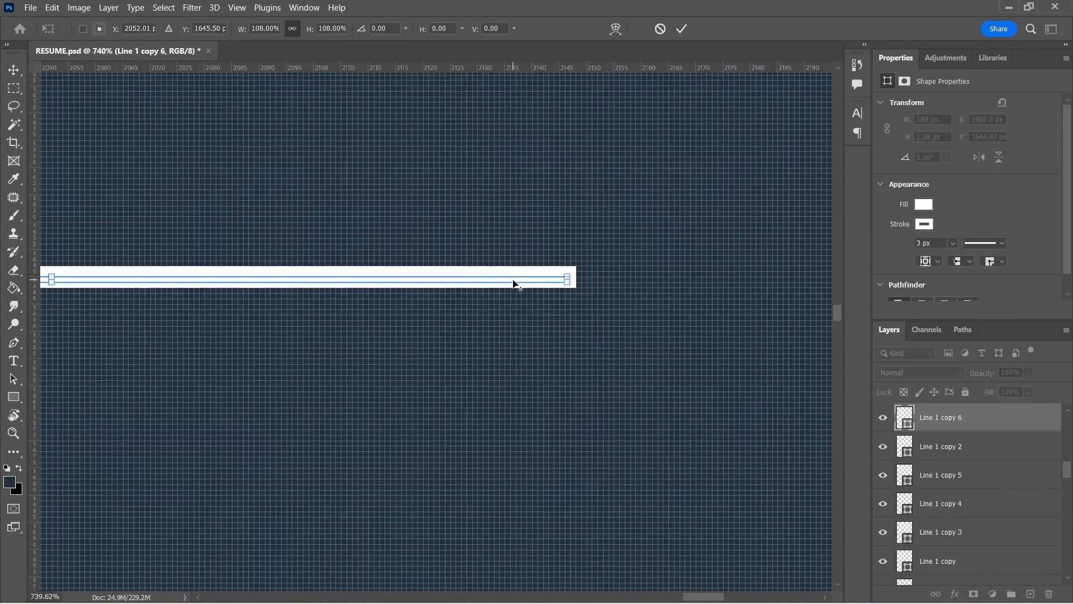
pyautogui.scroll(-16, 425, 291)
pyautogui.scroll(20, 386, 298)
pyautogui.moveTo(370, 314); pyautogui.dragTo(771, 327)
pyautogui.scroll(20, 335, 241)
pyautogui.moveTo(328, 232); pyautogui.dragTo(805, 241)
pyautogui.scroll(-18, 580, 270)
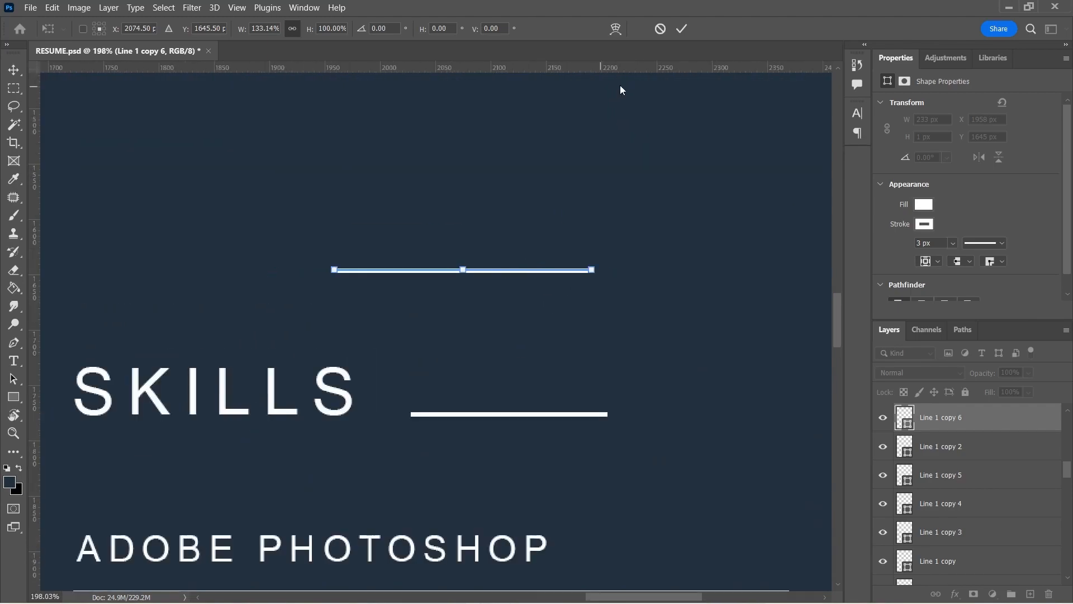
pyautogui.click(682, 29)
pyautogui.press('Delete')
# Step: Draw a horizontal divider line above the upper SKILLS heading with the Line tool
pyautogui.scroll(-4, 328, 375)
pyautogui.rightClick(13, 397)
pyautogui.moveTo(217, 299); pyautogui.dragTo(591, 307)
pyautogui.press('v')
# Step: Move the lower SKILLS heading further below the SKETCHUP bar and place a copy of the divider line above it
pyautogui.scroll(-12, 591, 332)
pyautogui.moveTo(454, 224); pyautogui.dragTo(444, 354)
pyautogui.scroll(-7, 444, 341)
pyautogui.moveTo(345, 323); pyautogui.dragTo(599, 324)
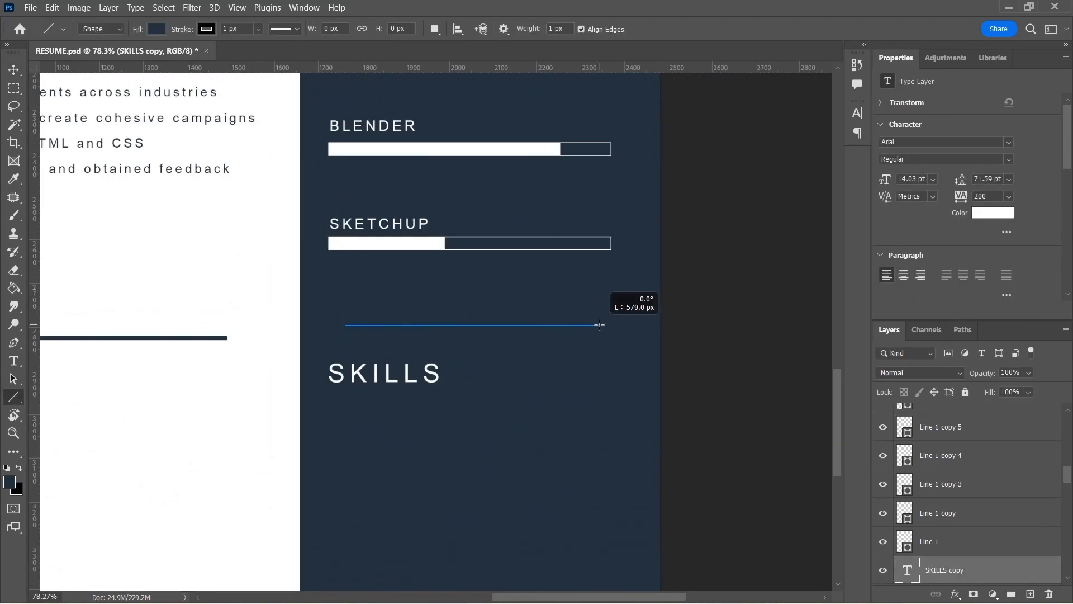
pyautogui.scroll(-10, 520, 395)
pyautogui.moveTo(515, 205); pyautogui.dragTo(514, 449)
pyautogui.click(588, 293)
pyautogui.scroll(-3, 617, 198)
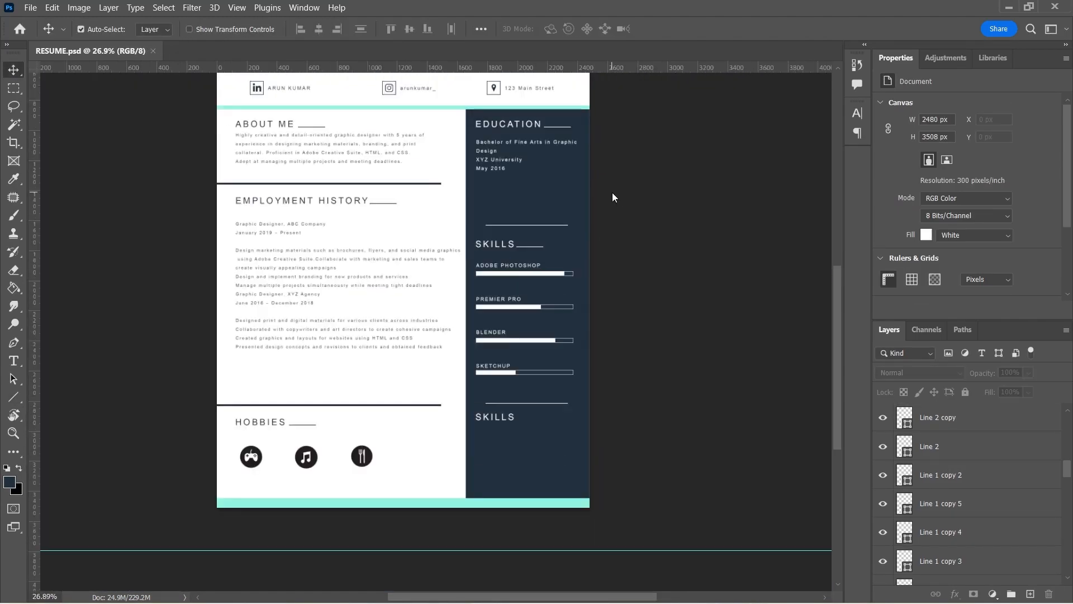
# Step: Remove the stray space before "using Adobe Creative Suite" in the employment history text
pyautogui.scroll(-3, 612, 193)
pyautogui.scroll(12, 450, 283)
pyautogui.doubleClick(210, 269)
pyautogui.press('BackSpace')
pyautogui.click(107, 397)
pyautogui.scroll(-2, 106, 396)
# Step: Move the ABC Company name onto its own line above Graphic Designer, without the comma, in bold capitals
pyautogui.doubleClick(361, 224)
pyautogui.moveTo(360, 224); pyautogui.dragTo(283, 227)
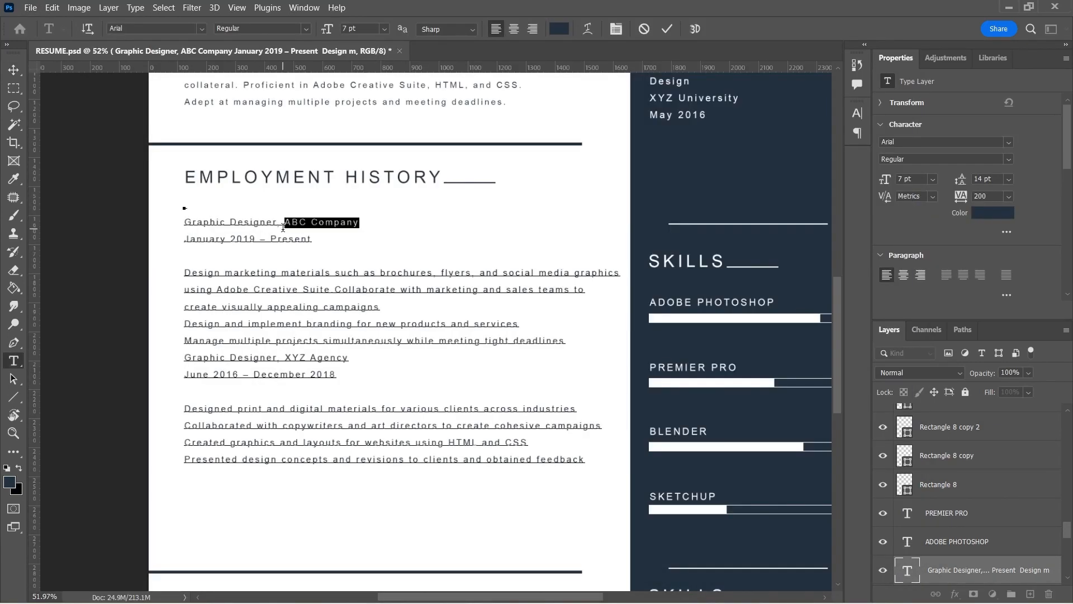
pyautogui.scroll(-2, 987, 158)
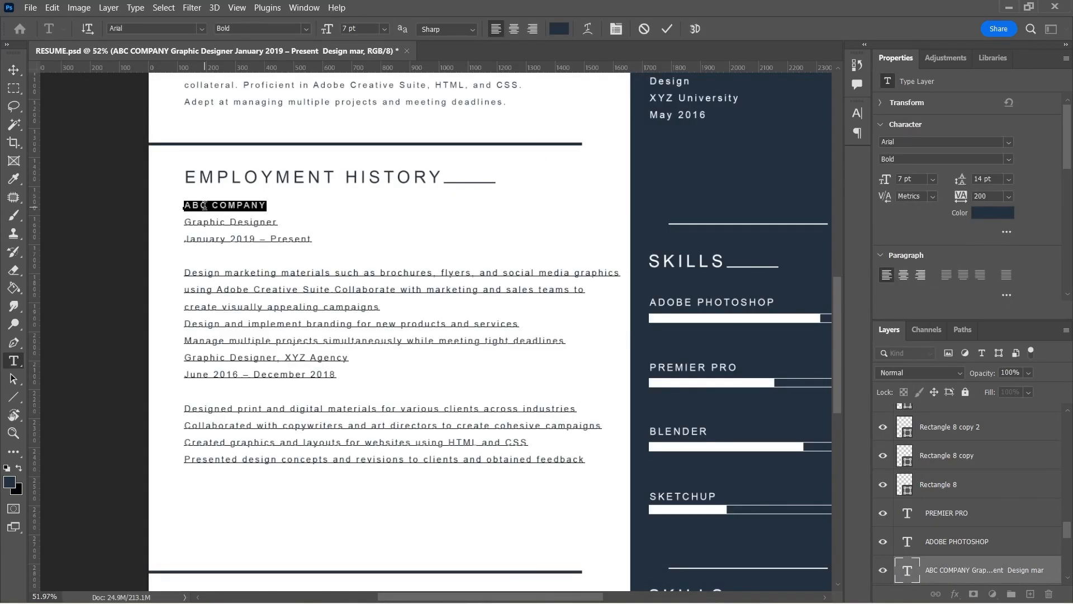
# Step: Set the ABC COMPANY line's tracking to 200 and slightly adjust its font size
pyautogui.click(1009, 196)
pyautogui.click(944, 200)
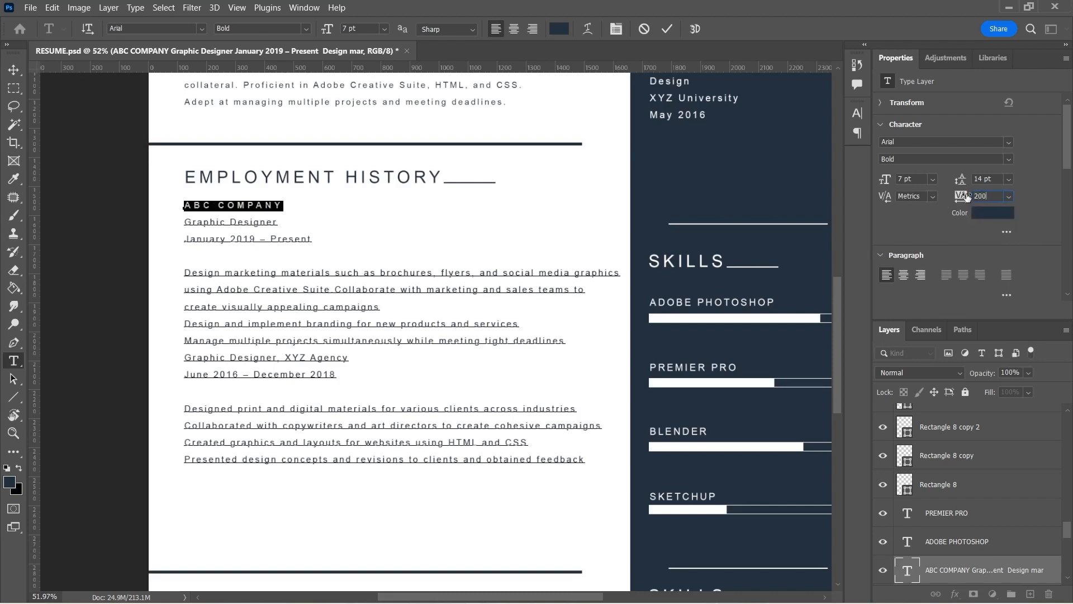
pyautogui.moveTo(884, 180); pyautogui.dragTo(884, 180)
pyautogui.click(667, 29)
# Step: Nudge the employment history text block slightly lower below its heading
pyautogui.press('v')
pyautogui.moveTo(235, 208); pyautogui.dragTo(237, 215)
pyautogui.scroll(-2, 263, 217)
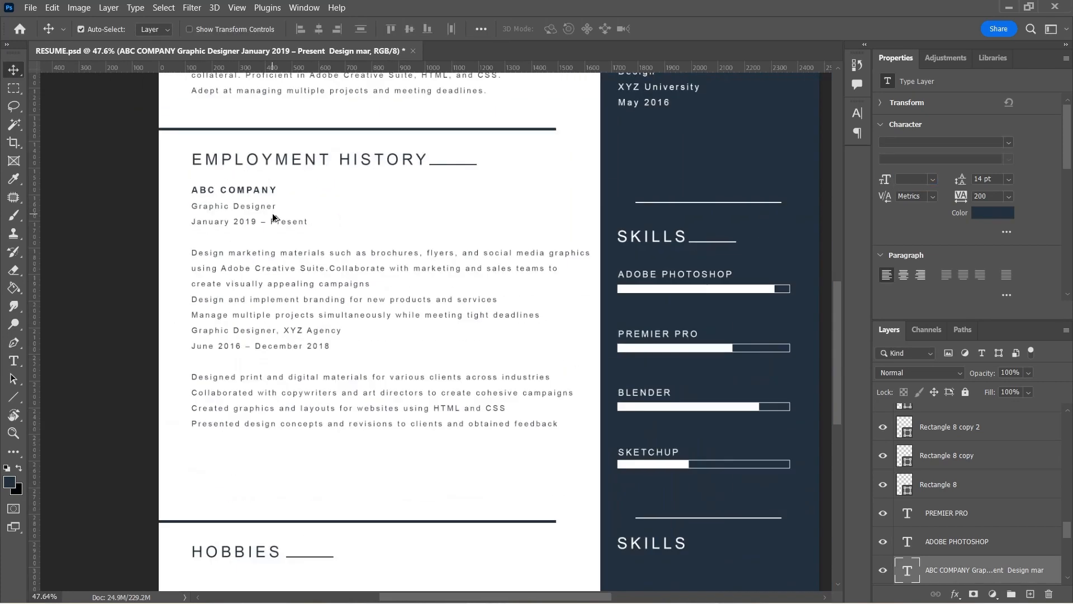
# Step: Insert two line breaks after "meeting tight deadlines" to separate the second job entry from the first
pyautogui.scroll(1, 273, 218)
pyautogui.press('t')
pyautogui.click(577, 323)
pyautogui.press('Return')
pyautogui.press('Return')
pyautogui.scroll(-4, 345, 307)
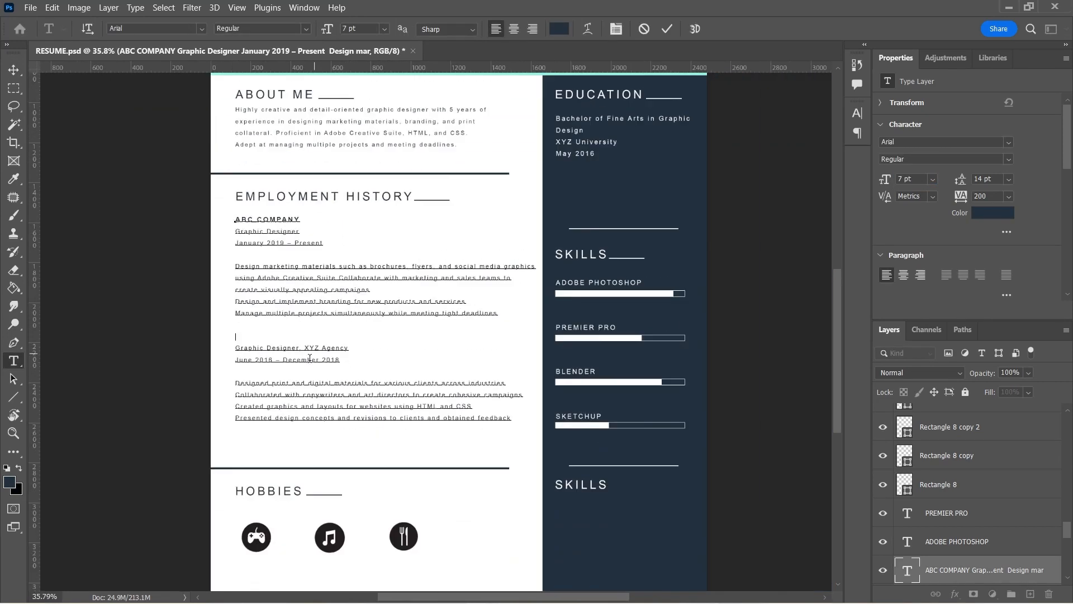
# Step: Move XYZ Agency onto its own line directly above the second Graphic Designer, removing the comma and extra blank line
pyautogui.scroll(8, 307, 369)
pyautogui.moveTo(409, 317); pyautogui.dragTo(316, 317)
pyautogui.press('BackSpace')
pyautogui.press('BackSpace')
pyautogui.press('BackSpace')
pyautogui.hotkey('ctrl', 'z')
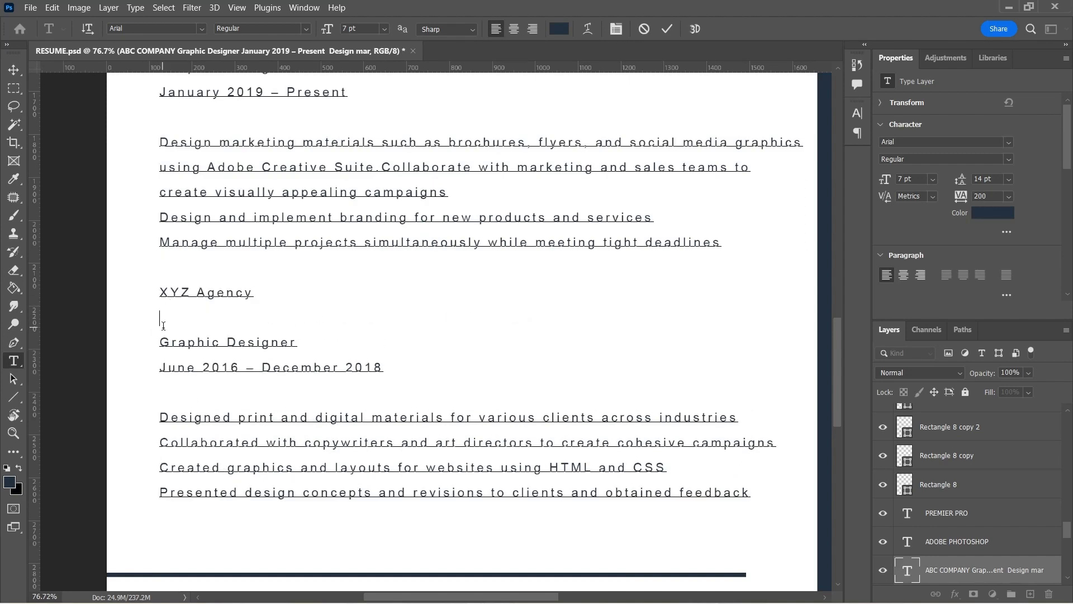
pyautogui.press('BackSpace')
# Step: Remove the blank line below XYZ Agency and format that line as bold, all caps, 8 pt
pyautogui.keyDown('shift'); pyautogui.click(167, 291); pyautogui.keyUp('shift')
pyautogui.tripleClick(197, 291)
pyautogui.click(1008, 160)
pyautogui.click(928, 239)
pyautogui.moveTo(917, 180); pyautogui.dragTo(862, 180)
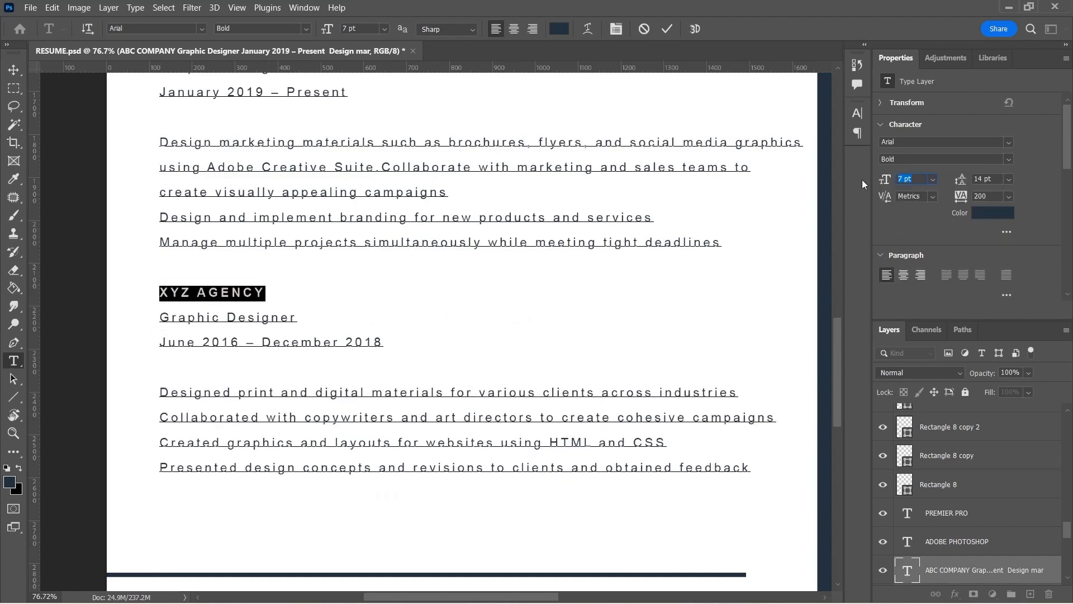
pyautogui.write('8')
# Step: Add one more blank line after "meeting tight deadlines" to widen the gap above XYZ AGENCY
pyautogui.click(14, 70)
pyautogui.moveTo(398, 505); pyautogui.dragTo(391, 567)
pyautogui.scroll(-1, 317, 365)
pyautogui.doubleClick(613, 322)
pyautogui.press('Return')
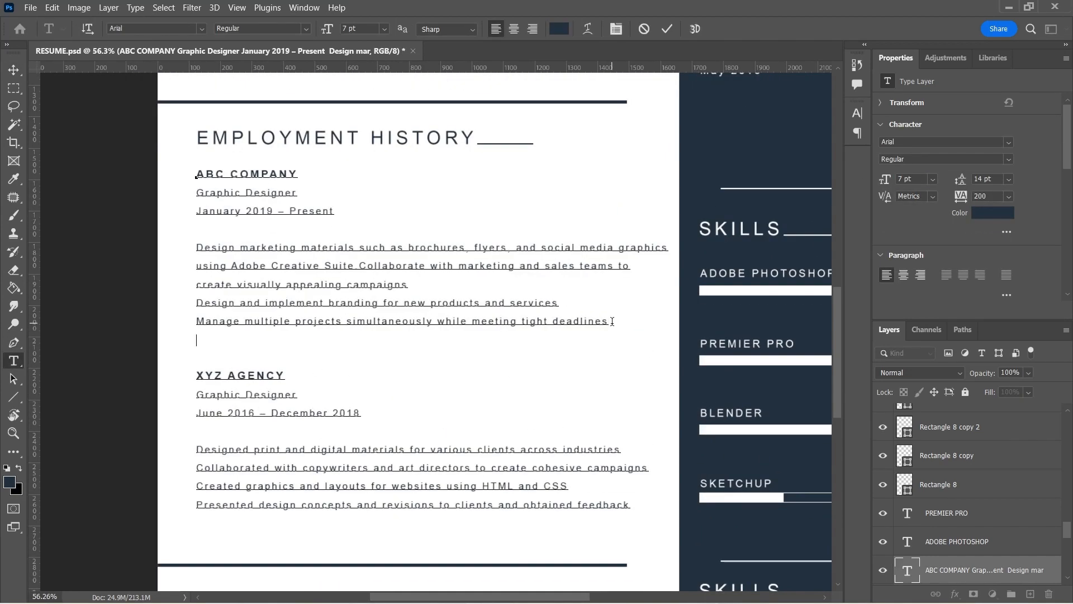
pyautogui.click(606, 29)
# Step: Duplicate the location pin icon and place the copy at the far end of the ABC COMPANY line
pyautogui.scroll(-1, 619, 232)
pyautogui.moveTo(619, 232); pyautogui.dragTo(440, 507)
pyautogui.scroll(8, 542, 209)
pyautogui.click(541, 211)
pyautogui.moveTo(538, 216); pyautogui.dragTo(276, 467)
pyautogui.scroll(-8, 277, 467)
pyautogui.moveTo(276, 467); pyautogui.dragTo(78, 344)
pyautogui.moveTo(167, 333); pyautogui.dragTo(384, 271)
pyautogui.scroll(3, 383, 270)
pyautogui.scroll(-2, 383, 270)
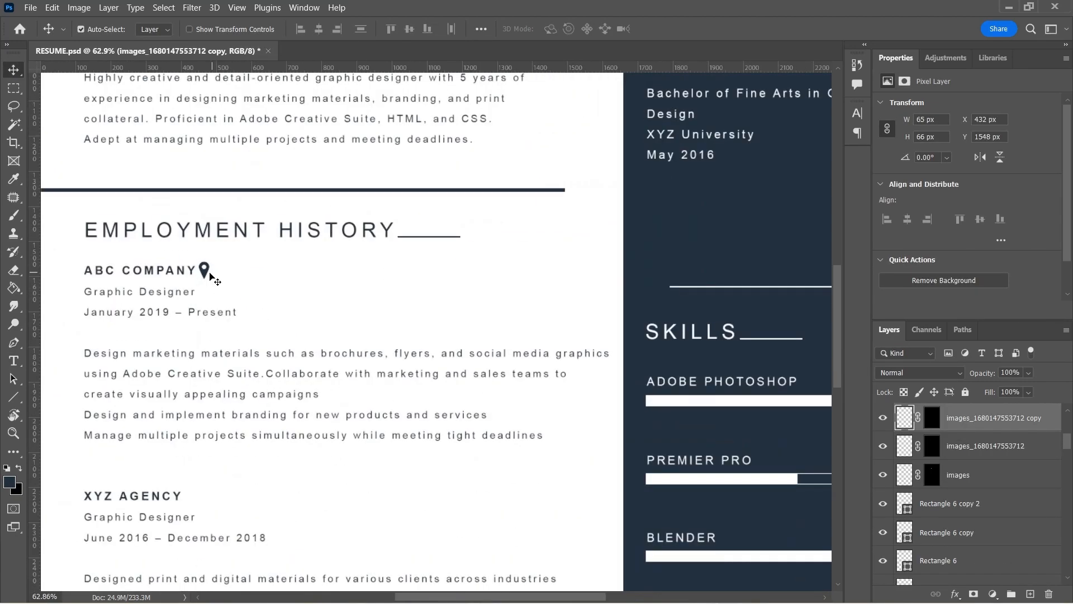
pyautogui.moveTo(208, 272); pyautogui.dragTo(492, 277)
pyautogui.scroll(-3, 481, 274)
pyautogui.scroll(2, 466, 266)
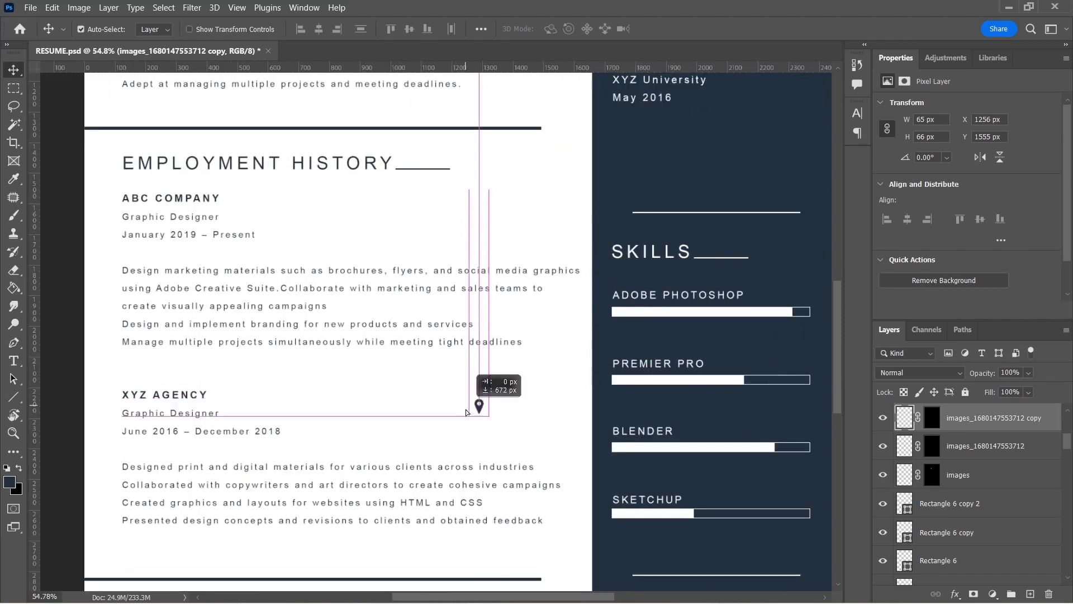
# Step: Duplicate the employment location pin straight down so the copy sits level with the XYZ AGENCY line
pyautogui.moveTo(477, 202)
pyautogui.mouseDown()
pyautogui.moveTo(492, 215)
pyautogui.moveTo(481, 220)
pyautogui.mouseUp()
pyautogui.scroll(3, 478, 200)
pyautogui.scroll(-3, 481, 219)
pyautogui.scroll(2, 482, 205)
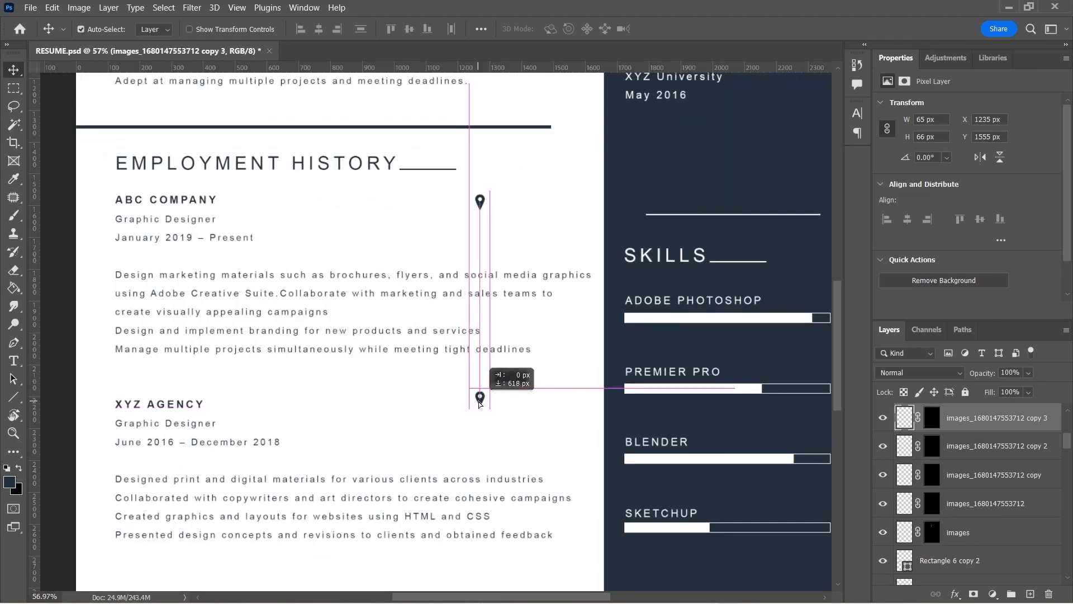
pyautogui.moveTo(478, 404); pyautogui.dragTo(480, 405)
# Step: Place the location text MUMBAI beside the pin on the ABC COMPANY line
pyautogui.scroll(-4, 481, 271)
pyautogui.scroll(8, 277, 129)
pyautogui.moveTo(284, 137); pyautogui.dragTo(577, 474)
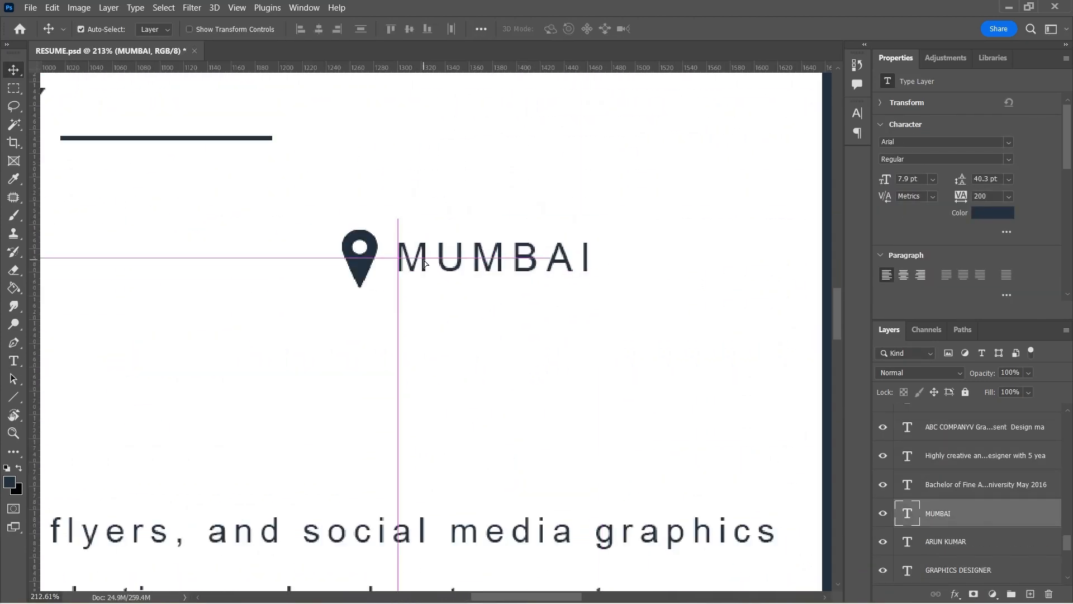
pyautogui.scroll(-3, 425, 264)
pyautogui.scroll(2, 552, 136)
# Step: Duplicate the MUMBAI text layer and change the copy's text to BANGLORE
pyautogui.click(556, 156)
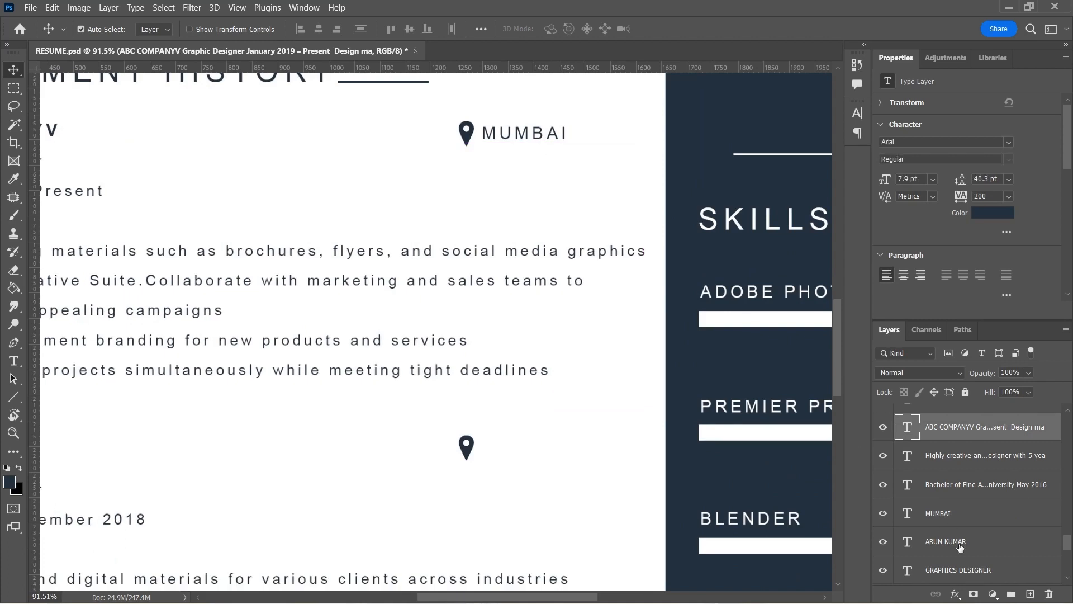
pyautogui.click(956, 523)
pyautogui.hotkey('ctrl', 'j')
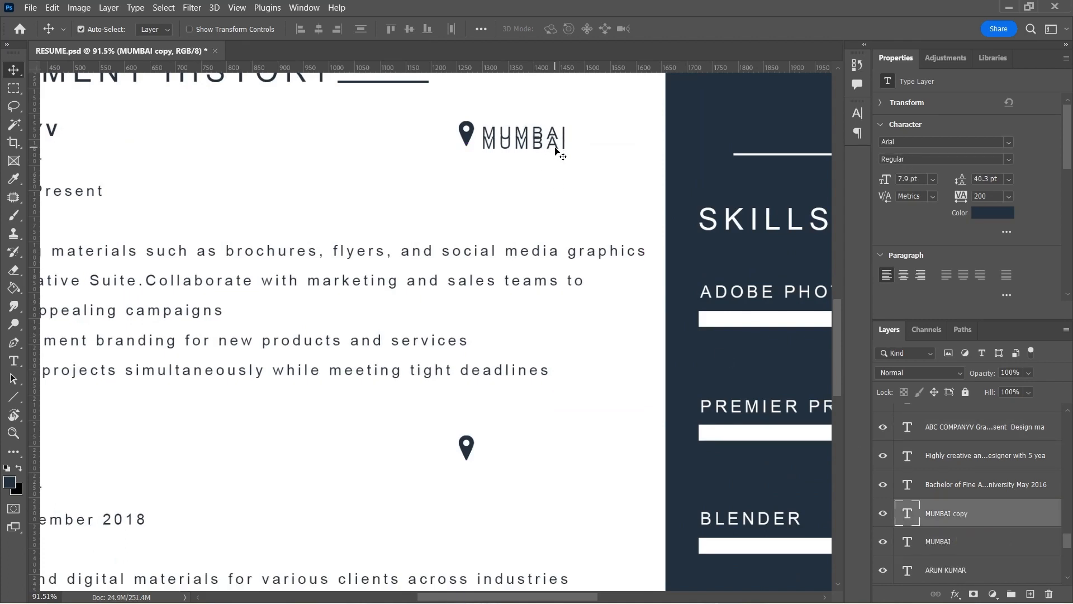
pyautogui.doubleClick(552, 110)
pyautogui.press('BackSpace')
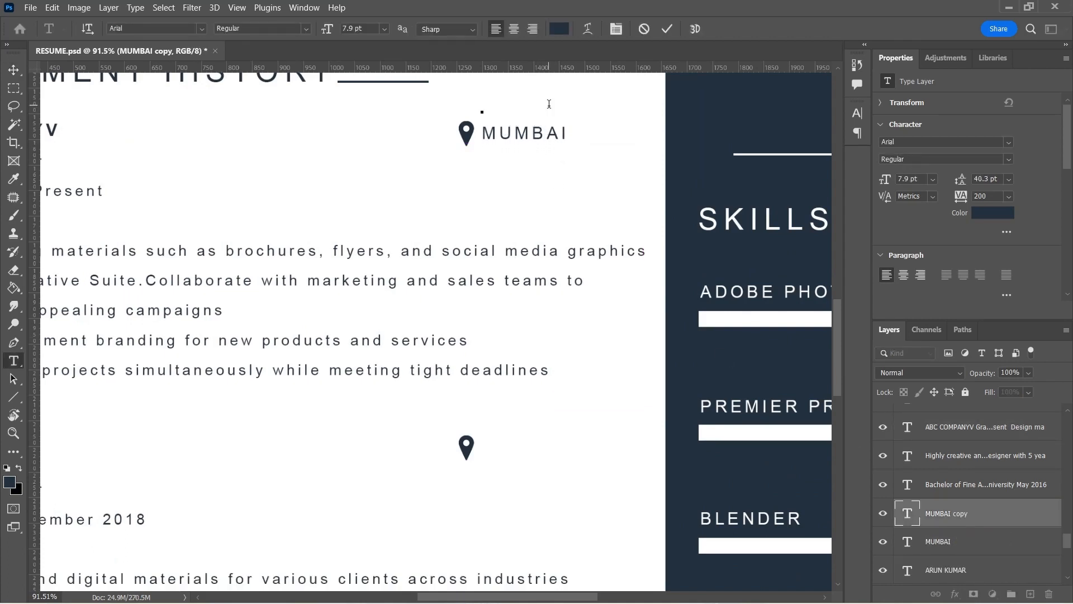
pyautogui.click(667, 33)
# Step: Move the BANGLORE text beside the pin on the XYZ AGENCY line, aligned with MUMBAI above
pyautogui.press('v')
pyautogui.moveTo(561, 106); pyautogui.dragTo(561, 447)
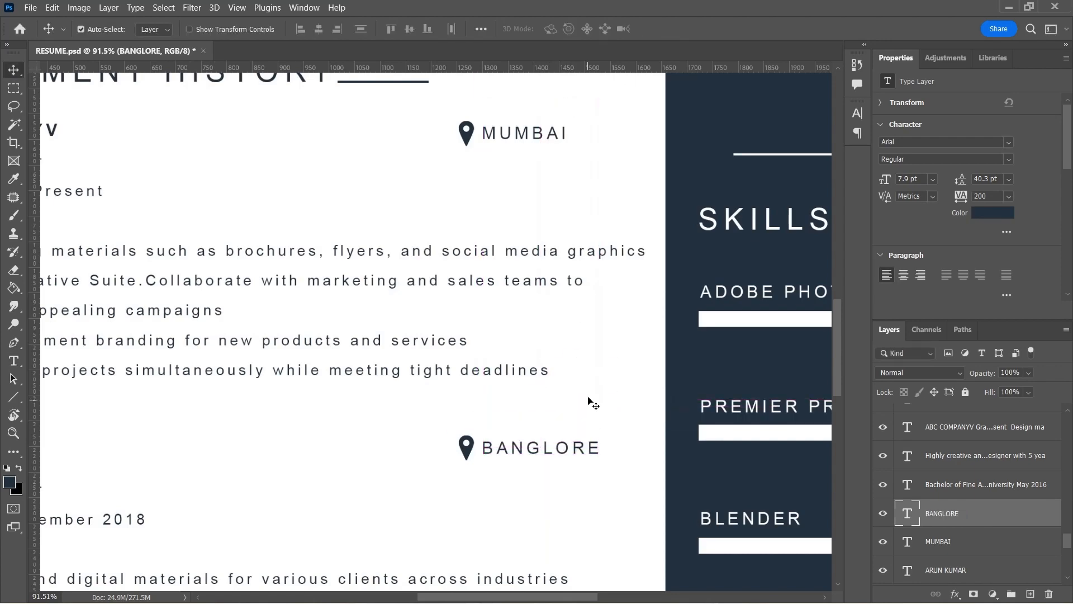
pyautogui.scroll(-4, 531, 305)
pyautogui.scroll(3, 406, 331)
pyautogui.scroll(-2, 496, 364)
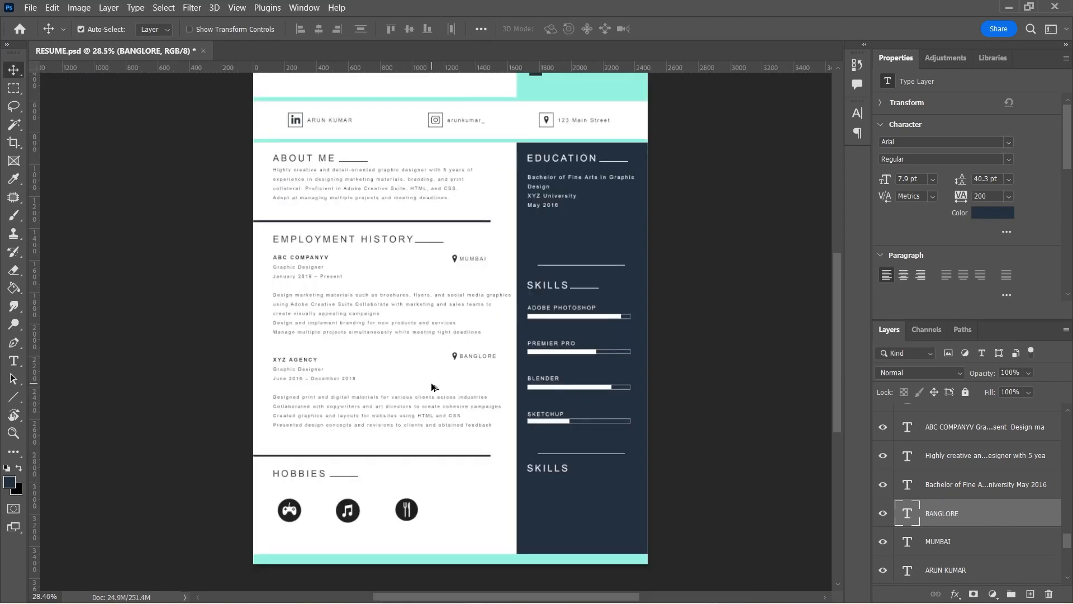
# Step: Remove the XYZ University line from the education text and move the remaining text down below the heading
pyautogui.scroll(4, 559, 224)
pyautogui.doubleClick(526, 218)
pyautogui.tripleClick(474, 224)
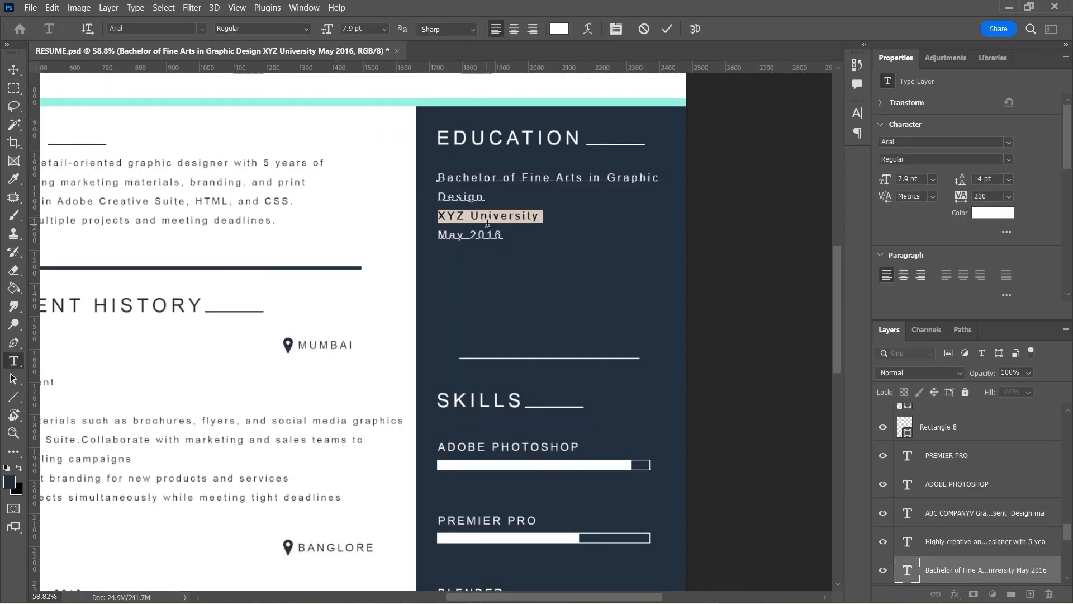
pyautogui.click(667, 29)
pyautogui.press('v')
pyautogui.moveTo(484, 178); pyautogui.dragTo(484, 217)
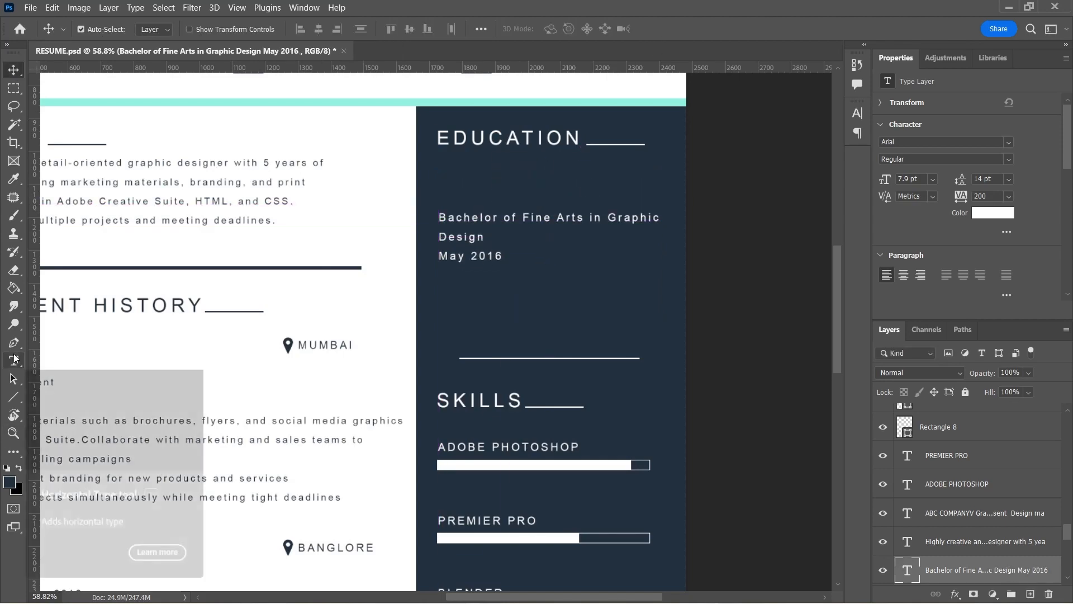
# Step: Draw a rectangle about 315 by 61 px between the EDUCATION heading and the degree text
pyautogui.rightClick(14, 397)
pyautogui.click(36, 393)
pyautogui.scroll(3, 367, 221)
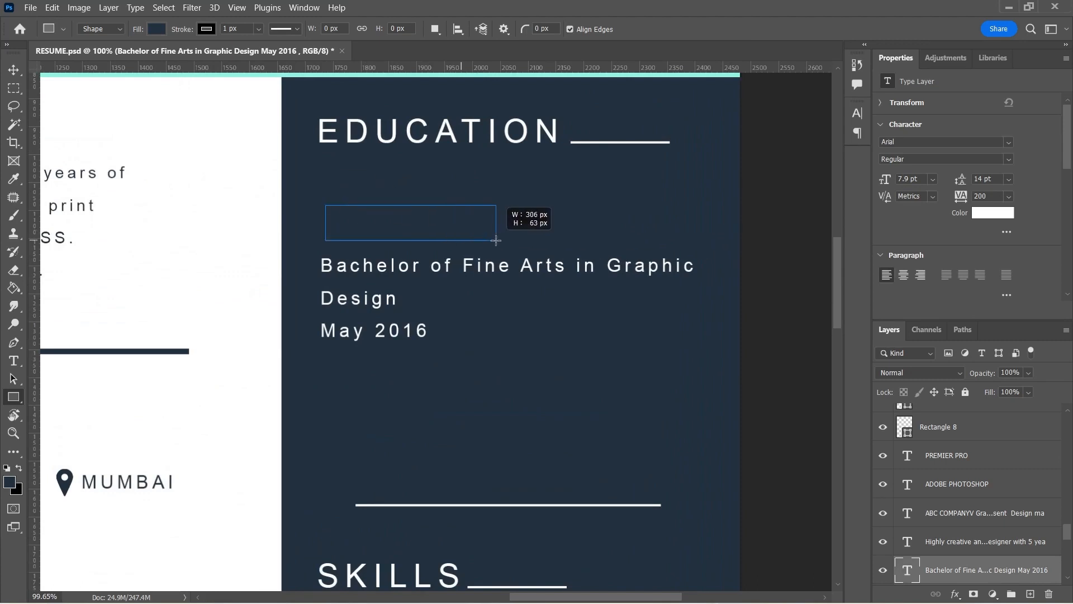
pyautogui.moveTo(500, 239); pyautogui.dragTo(500, 239)
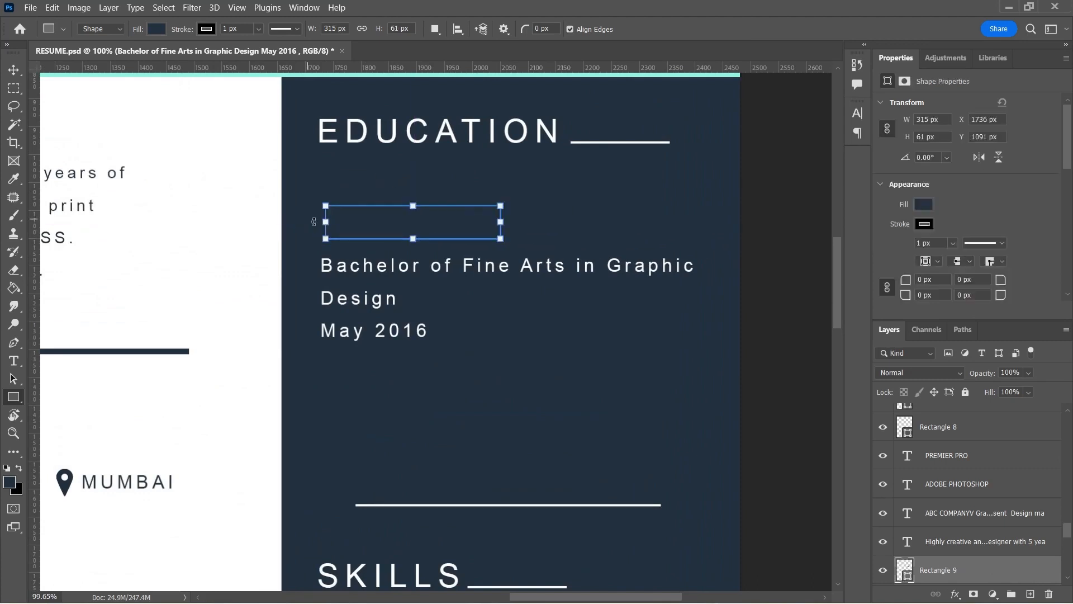
pyautogui.moveTo(326, 223); pyautogui.dragTo(317, 222)
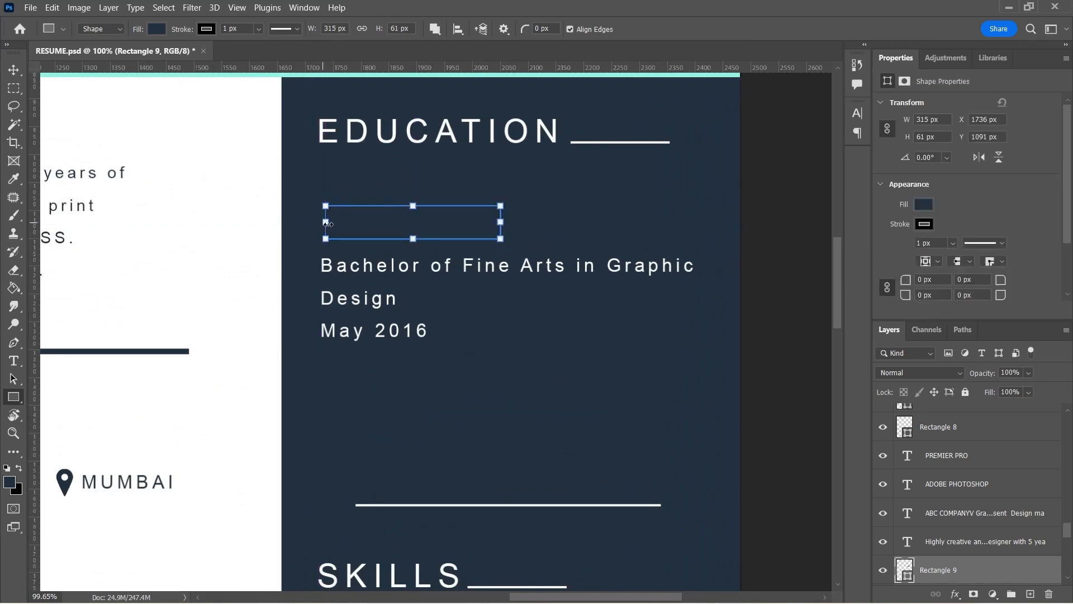
# Step: Set the education rectangle's fill and stroke to white
pyautogui.click(927, 209)
pyautogui.click(882, 279)
pyautogui.click(951, 199)
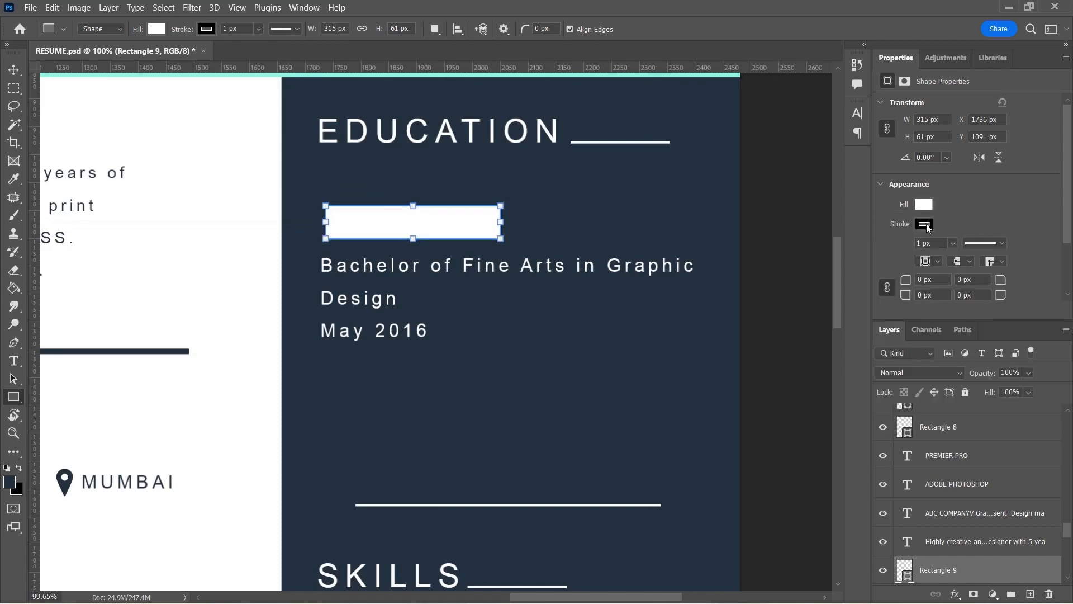
pyautogui.click(927, 224)
pyautogui.click(893, 297)
pyautogui.click(969, 206)
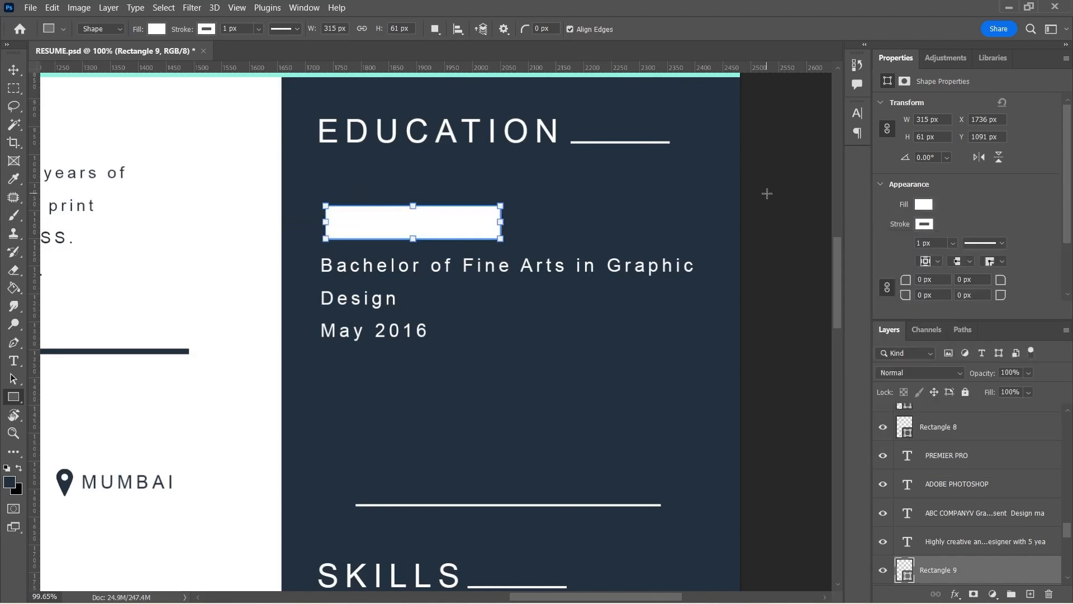
# Step: Stretch the white rectangle to about 322 px wide so its left edge aligns with the degree text
pyautogui.hotkey('ctrl', 't')
pyautogui.scroll(6, 417, 242)
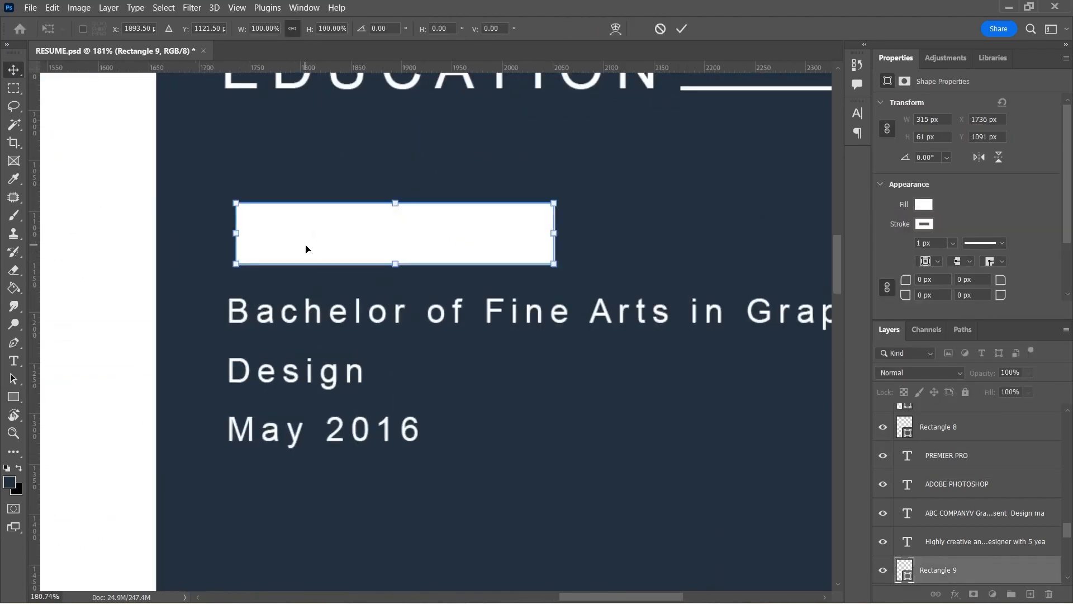
pyautogui.moveTo(228, 238); pyautogui.dragTo(228, 237)
pyautogui.scroll(-6, 191, 248)
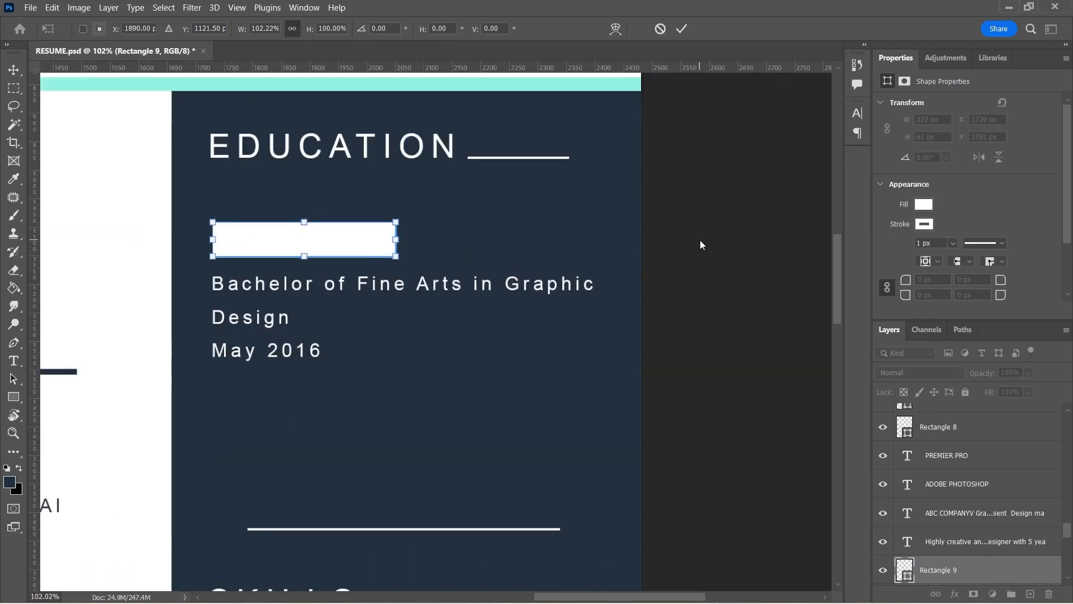
pyautogui.press('Return')
# Step: Draw a triangle about 71 px wide beside the white rectangle and rotate it 90° to point right
pyautogui.scroll(4, 536, 310)
pyautogui.click(736, 209)
pyautogui.rightClick(14, 397)
pyautogui.click(72, 424)
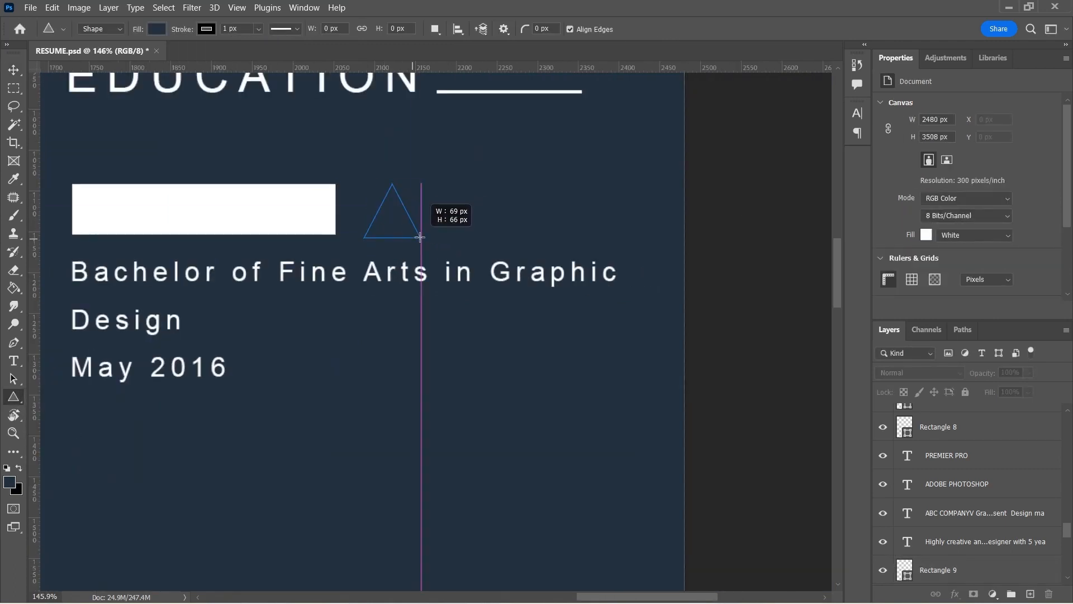
pyautogui.moveTo(420, 237); pyautogui.dragTo(422, 238)
pyautogui.moveTo(362, 209); pyautogui.dragTo(395, 209)
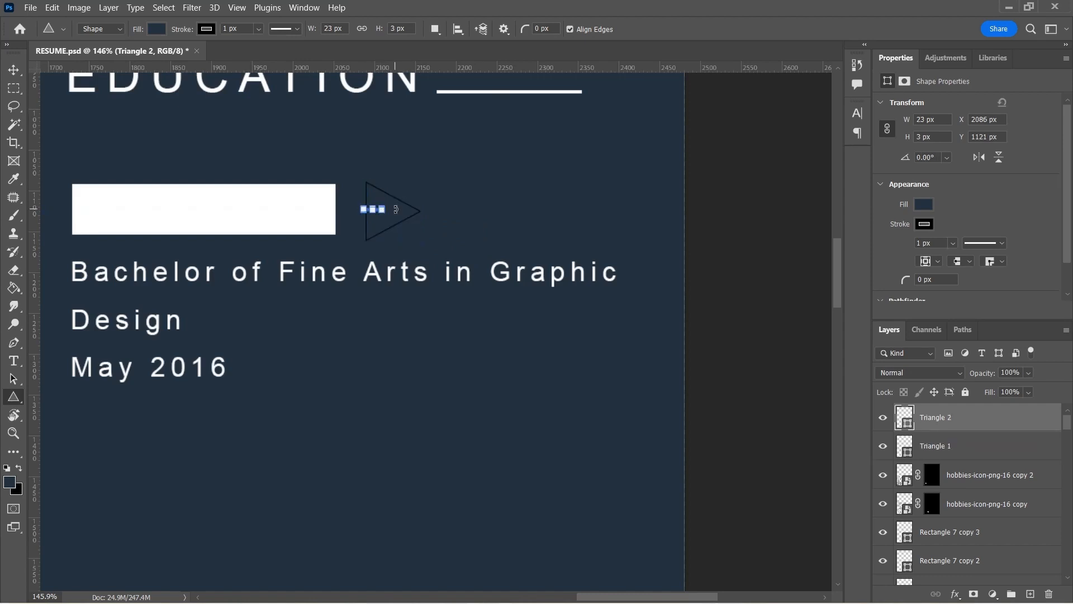
# Step: Resize the triangle into an arrowhead matching the rectangle's height and set its fill and stroke to white
pyautogui.scroll(5, 346, 214)
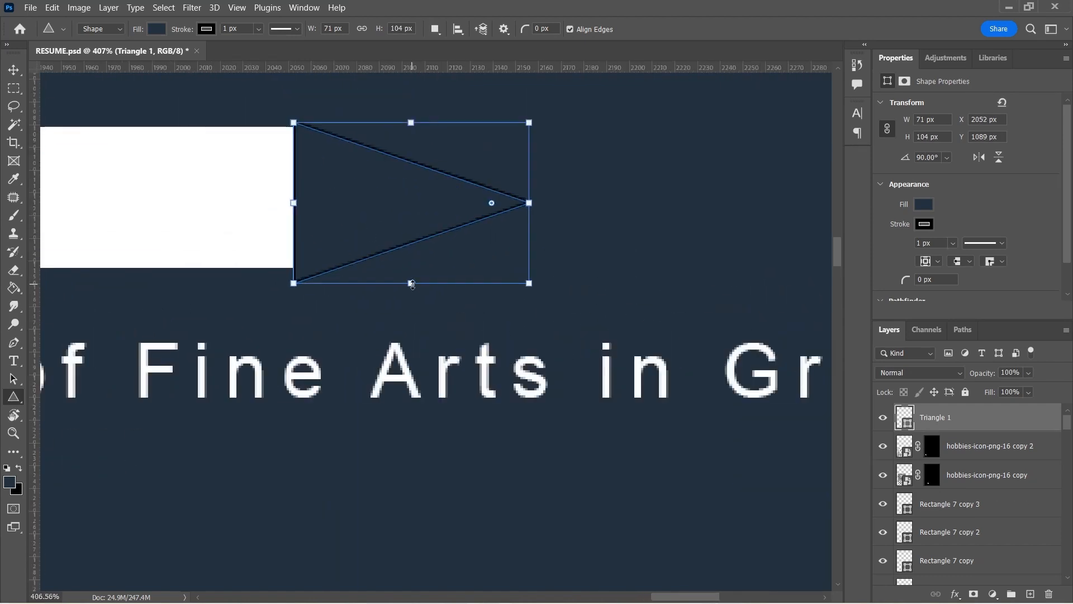
pyautogui.moveTo(412, 284); pyautogui.dragTo(411, 265)
pyautogui.moveTo(529, 195); pyautogui.dragTo(391, 196)
pyautogui.click(924, 205)
pyautogui.click(882, 280)
pyautogui.click(924, 225)
pyautogui.click(882, 299)
# Step: Place navy XYZ University text on the white arrow banner and extend the banner to fit it
pyautogui.press('v')
pyautogui.hotkey('ctrl', 't')
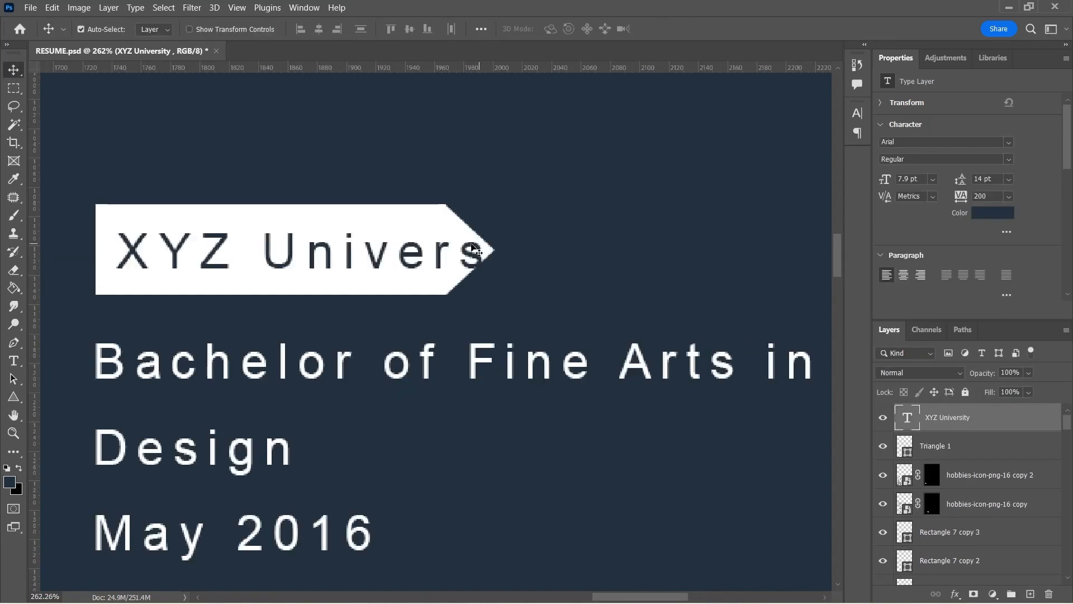
pyautogui.click(935, 446)
pyautogui.hotkey('ctrl', 't')
pyautogui.moveTo(491, 248); pyautogui.dragTo(615, 255)
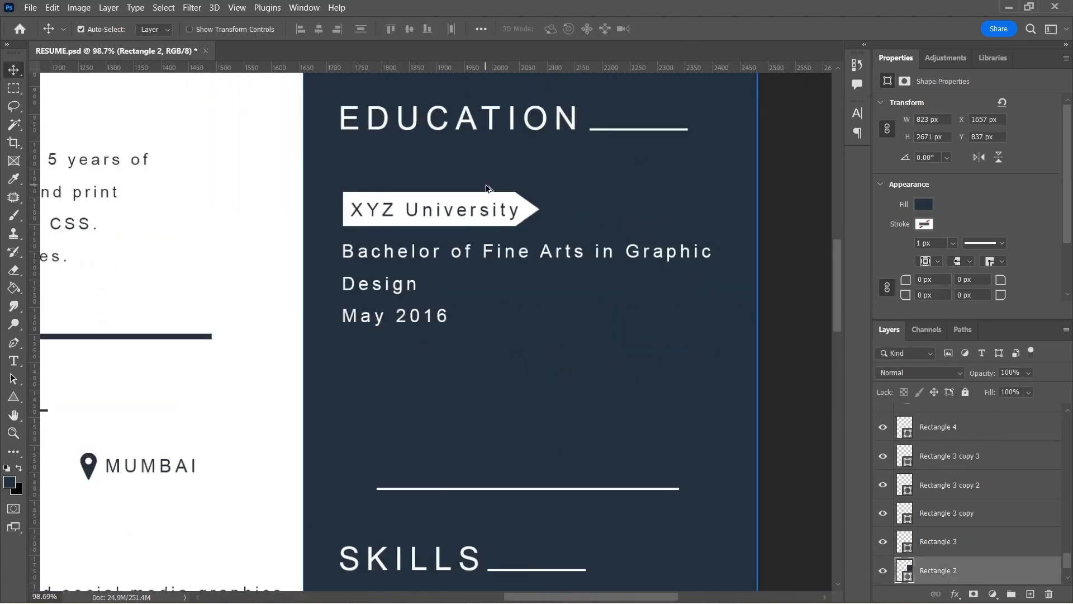
pyautogui.scroll(-3, 491, 192)
pyautogui.scroll(5, 455, 232)
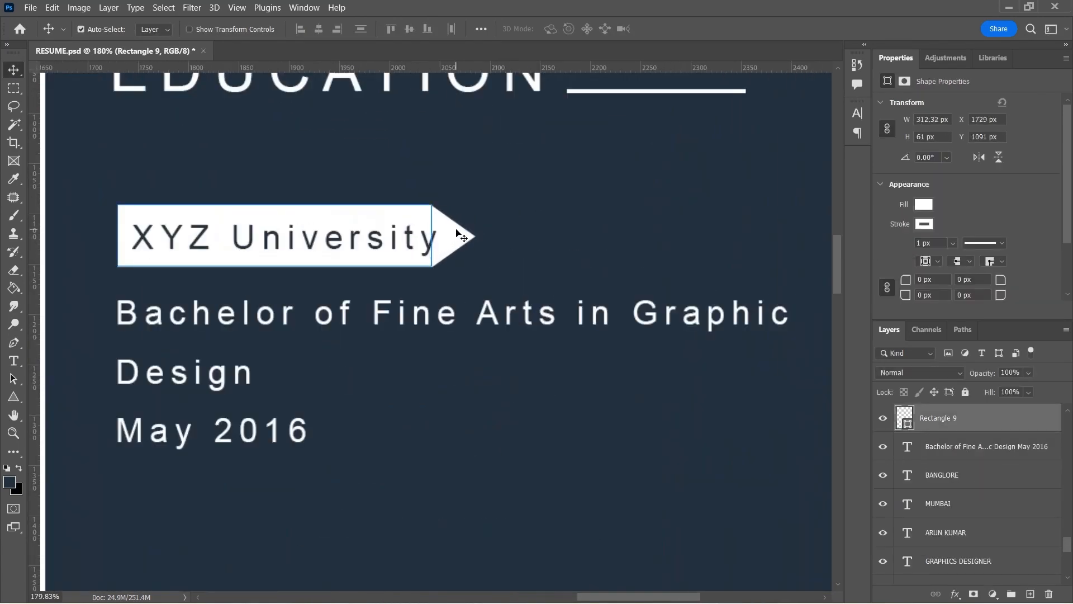
# Step: Adjust the opacity of the rectangle and triangle behind the XYZ University text
pyautogui.moveTo(1028, 373); pyautogui.dragTo(1058, 390)
pyautogui.click(539, 232)
pyautogui.click(421, 219)
pyautogui.keyDown('shift'); pyautogui.click(456, 231); pyautogui.keyUp('shift')
pyautogui.click(1030, 374)
pyautogui.click(470, 206)
# Step: Stretch the banner's triangle upward and downward so the arrowhead is taller than the rectangle
pyautogui.scroll(5, 458, 218)
pyautogui.click(427, 253)
pyautogui.hotkey('ctrl', 't')
pyautogui.moveTo(443, 176); pyautogui.dragTo(445, 143)
pyautogui.moveTo(444, 393); pyautogui.dragTo(448, 418)
pyautogui.press('Return')
pyautogui.click(578, 199)
pyautogui.scroll(-9, 474, 184)
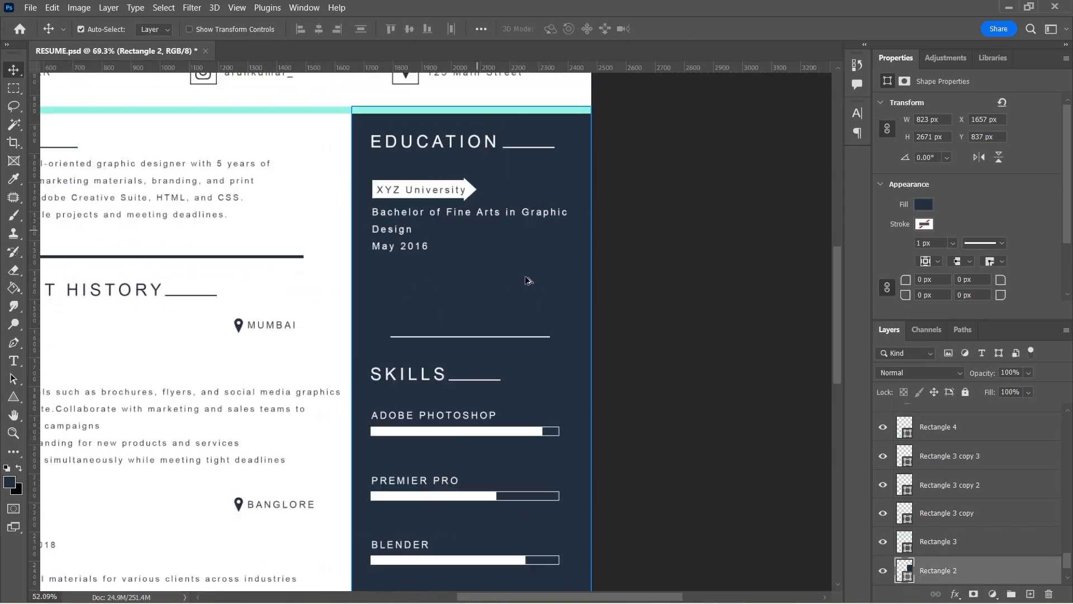
# Step: Slightly nudge the education details to line up around the XYZ University banner
pyautogui.scroll(8, 447, 189)
pyautogui.moveTo(369, 195); pyautogui.dragTo(366, 198)
pyautogui.click(416, 294)
pyautogui.scroll(-10, 439, 268)
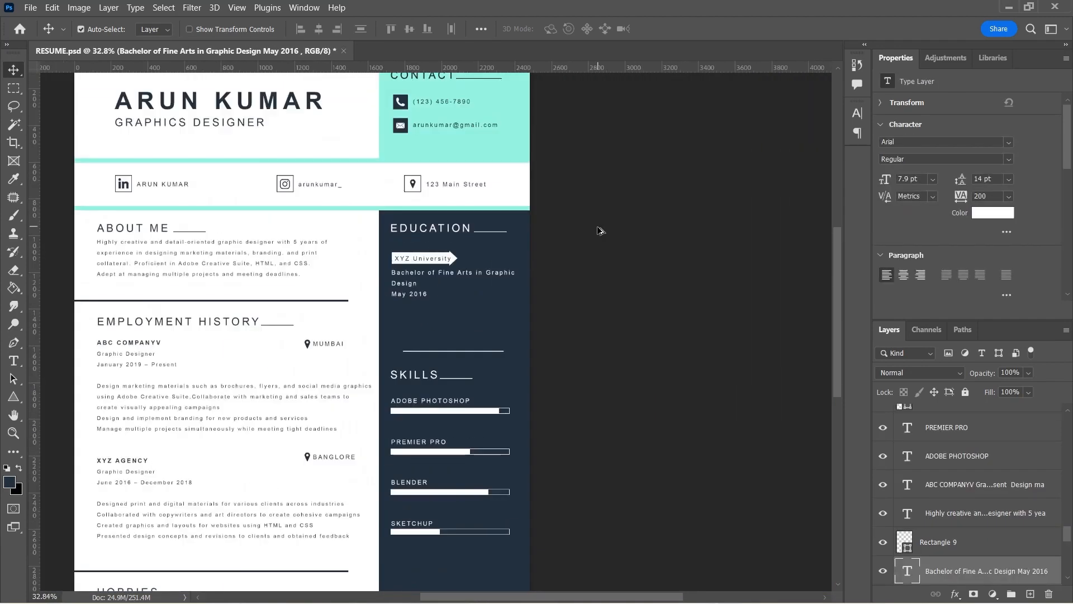
# Step: Save a JPEG copy of the résumé as "RESUME copy" in My Data (D:)
pyautogui.scroll(-3, 508, 323)
pyautogui.scroll(8, 429, 291)
pyautogui.scroll(-9, 535, 242)
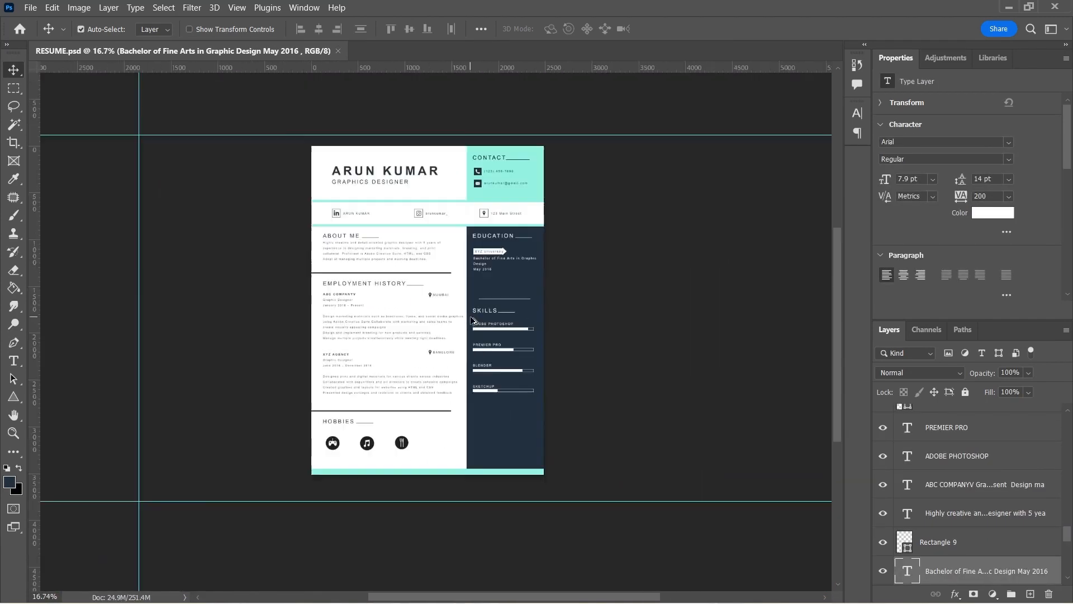
pyautogui.scroll(2, 441, 330)
pyautogui.moveTo(670, 583)
pyautogui.click(31, 7)
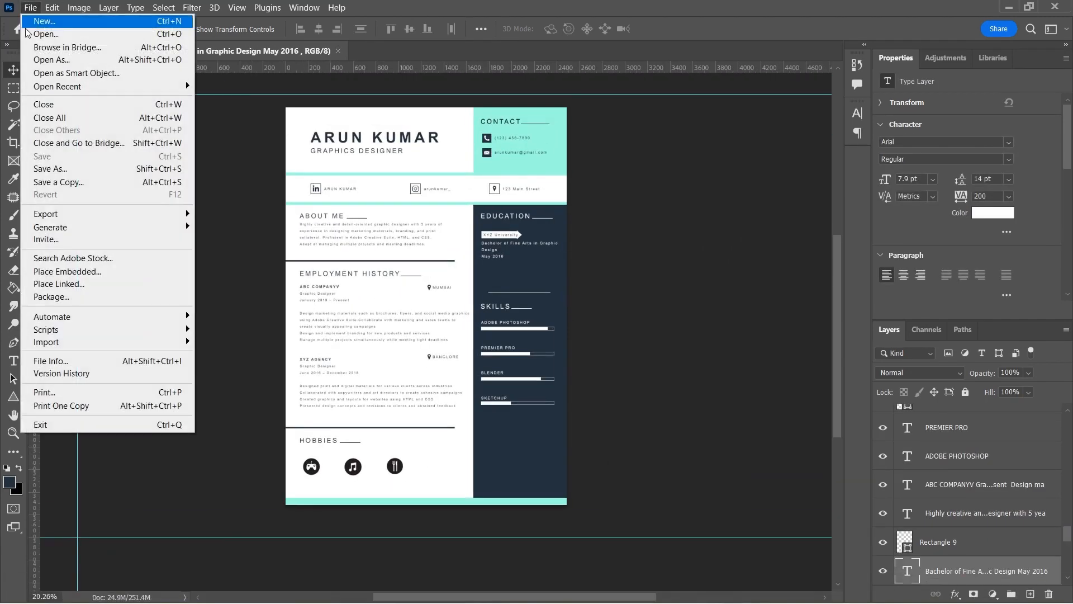
pyautogui.click(44, 182)
pyautogui.scroll(-3, 204, 205)
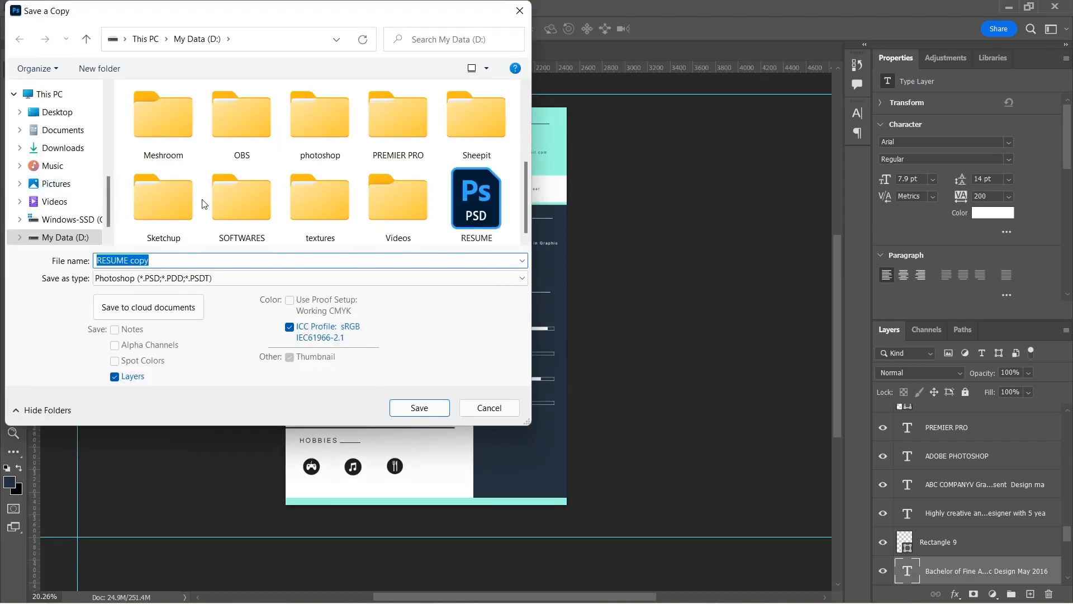
pyautogui.click(221, 278)
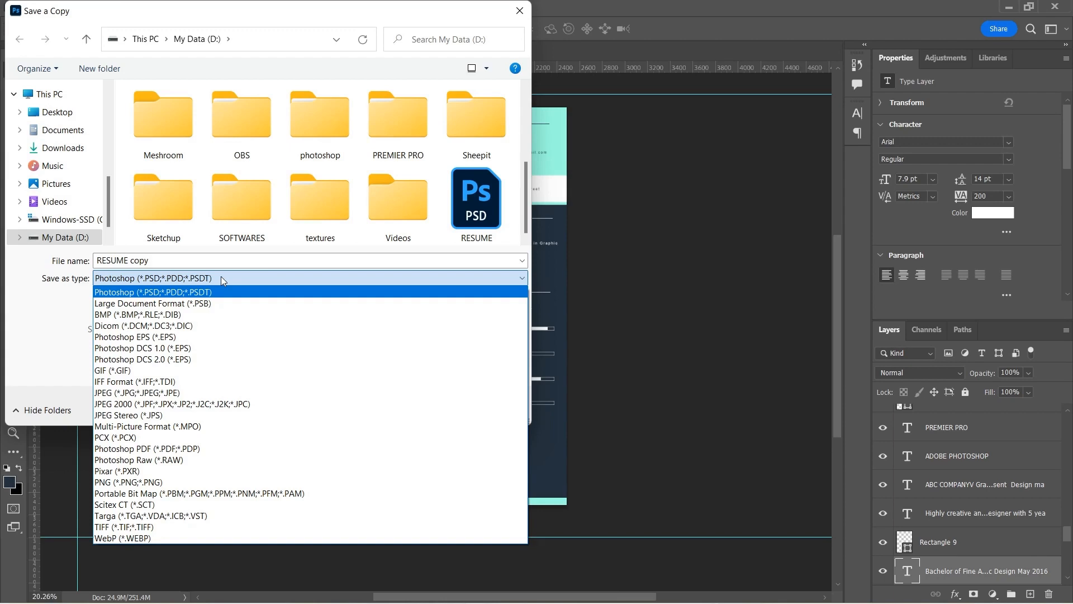
pyautogui.click(190, 393)
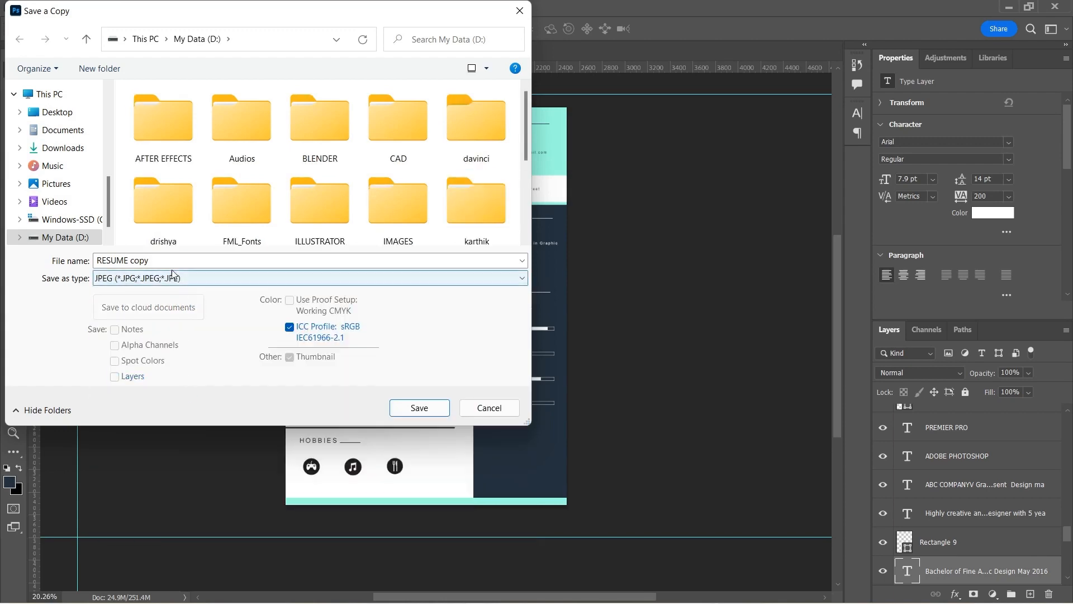
pyautogui.click(426, 408)
pyautogui.click(615, 143)
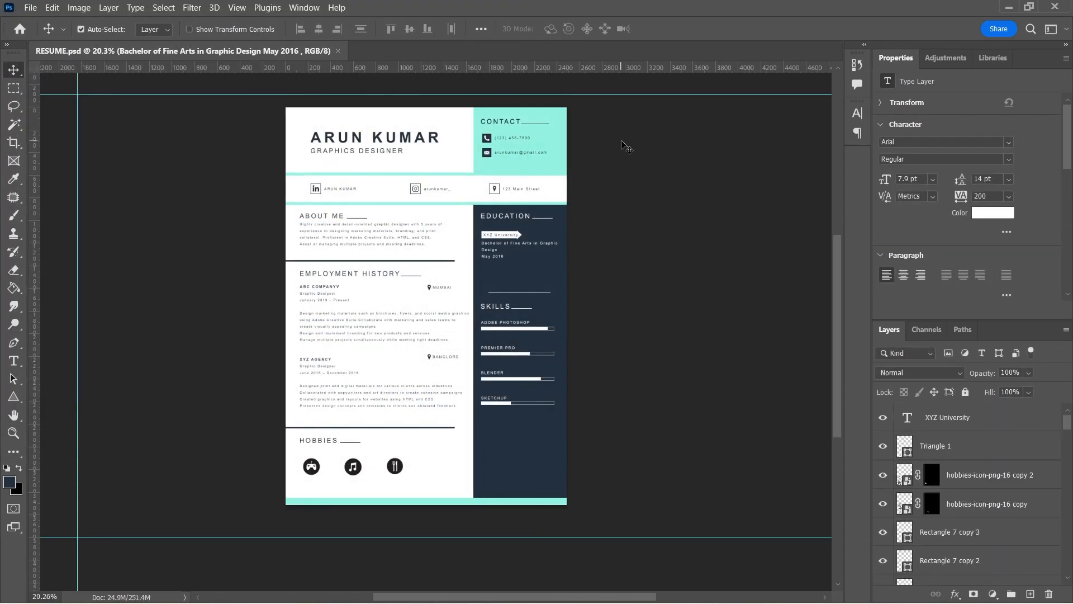